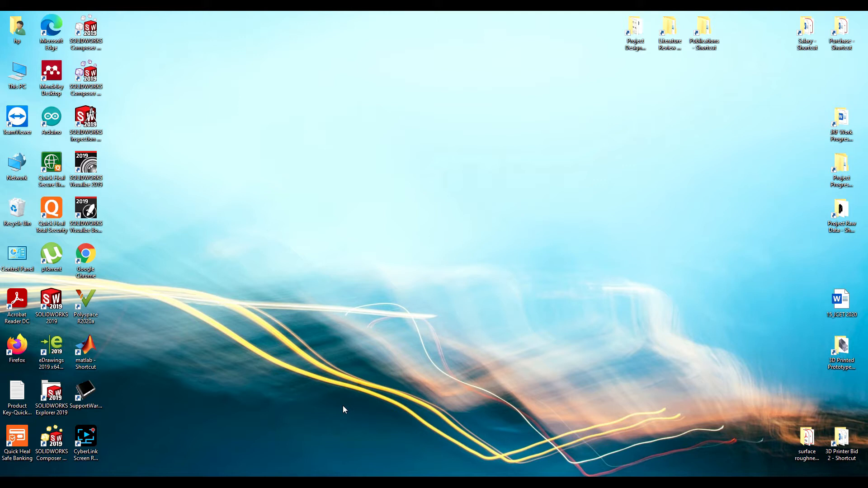
Step: Switch to the open SOLIDWORKS Part1 window, orient the view normal to the Front Plane and start a sketch on it
mouse_move(388, 483)
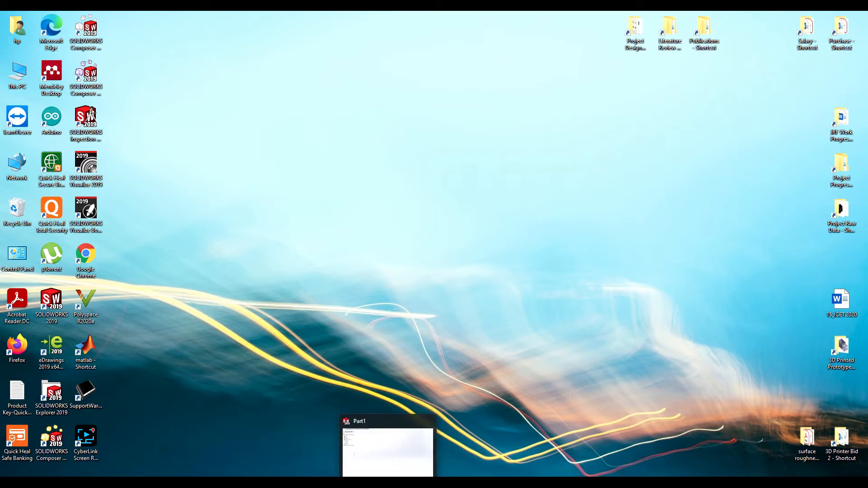
left_click(343, 421)
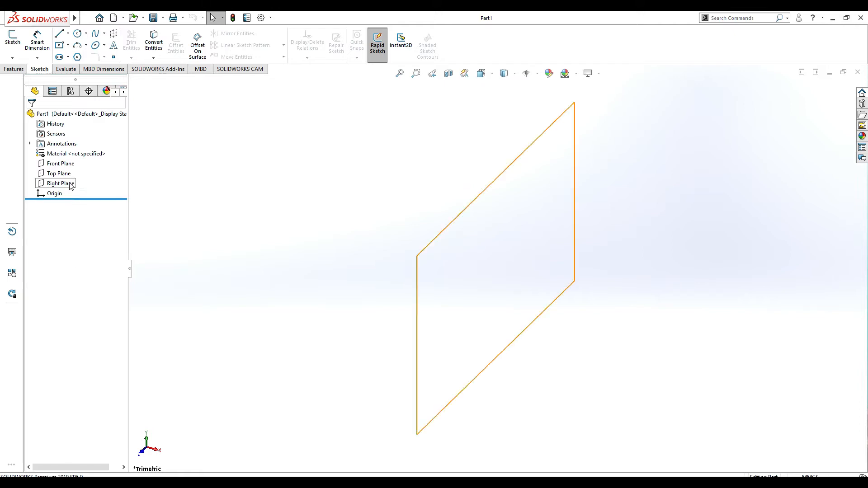
left_click(63, 167)
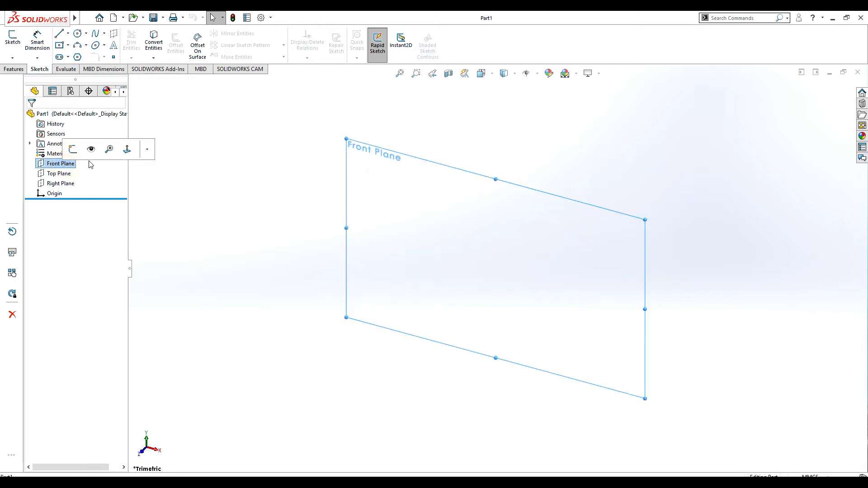
left_click(127, 151)
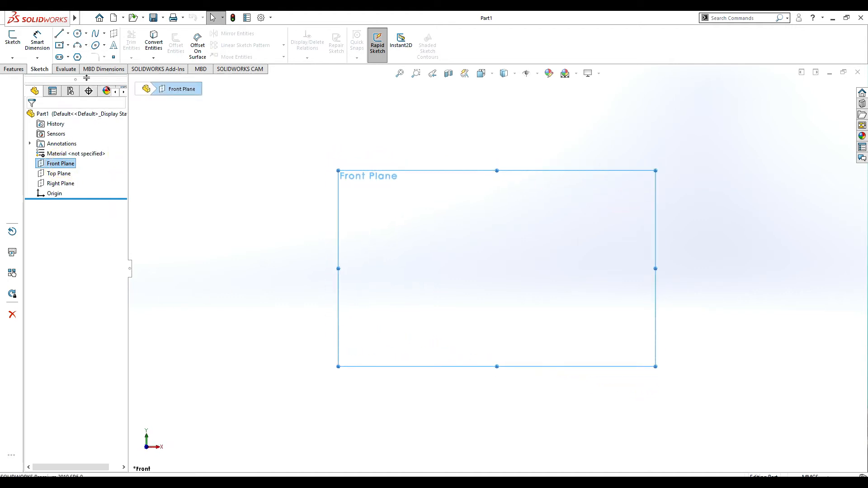
left_click(15, 38)
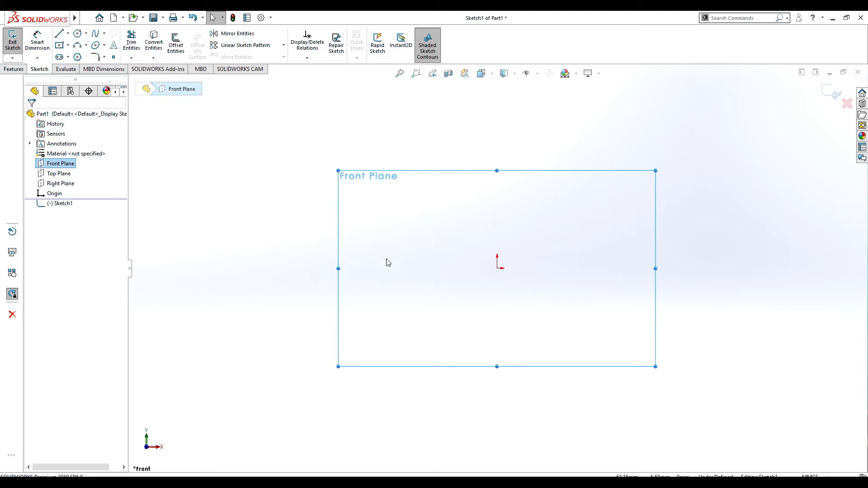
Step: Insert the image cartoon_car_drawing_tutorial from the Download_D\Youtube folder on drive D as a sketch picture
mouse_move(63, 21)
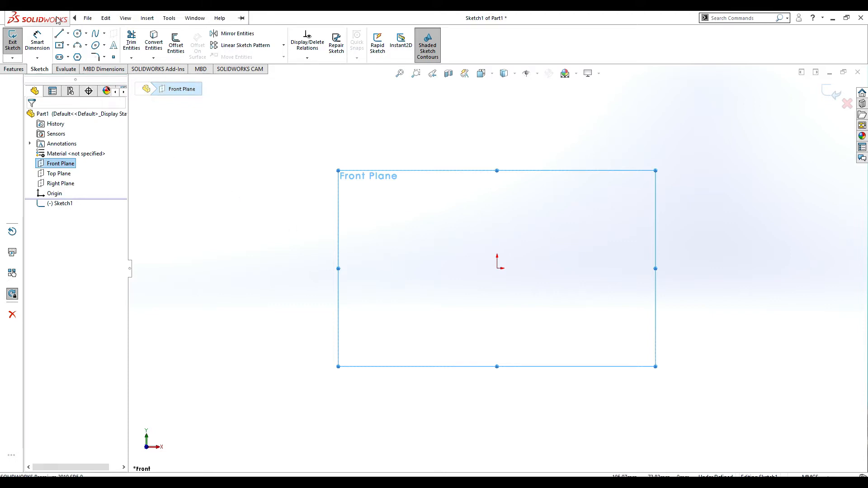
left_click(147, 18)
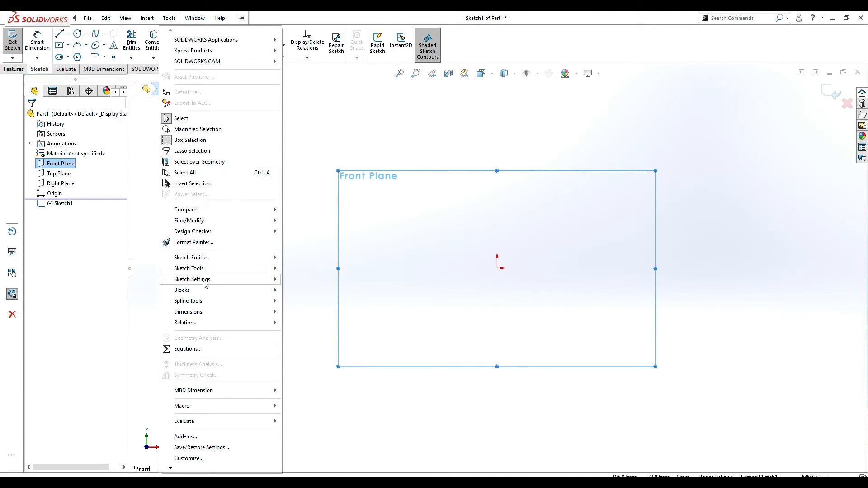
mouse_move(204, 269)
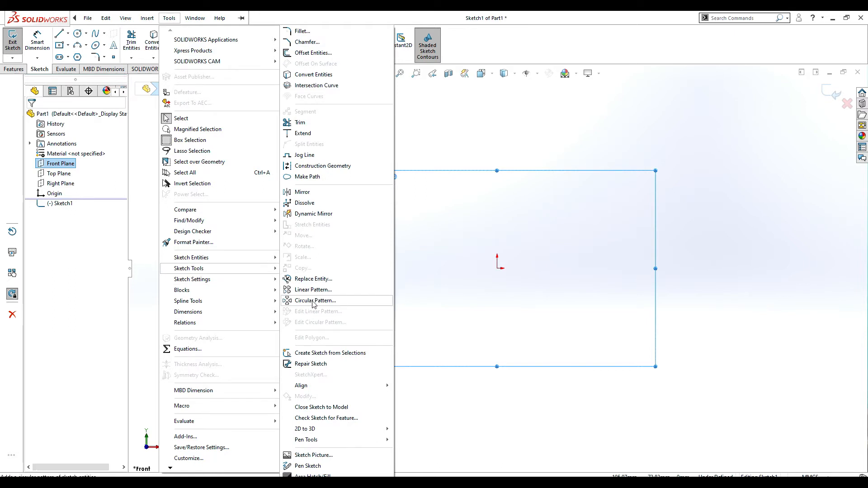
left_click(307, 456)
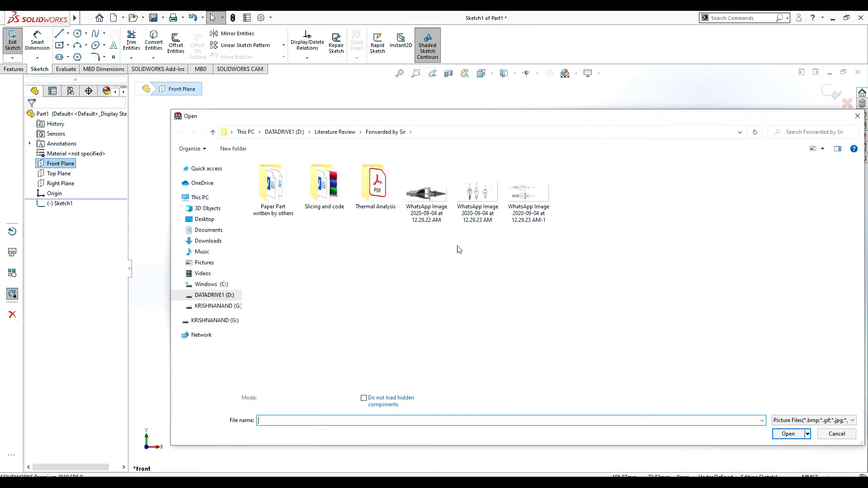
left_click(290, 135)
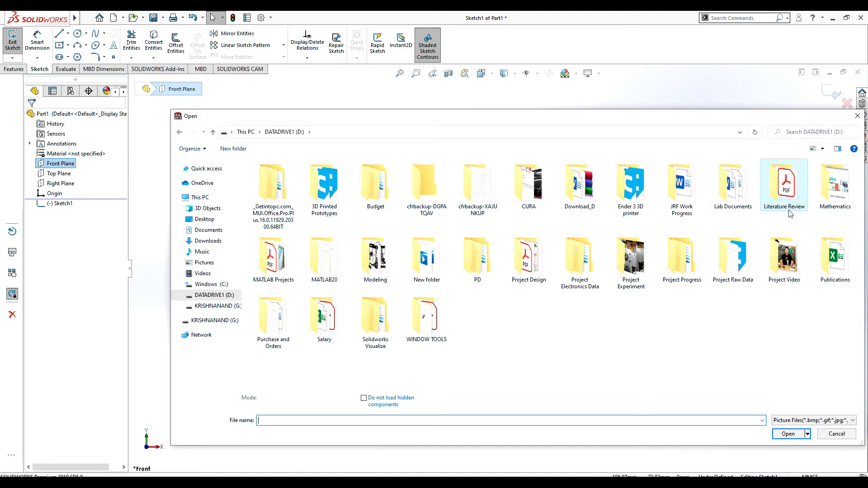
double_click(586, 199)
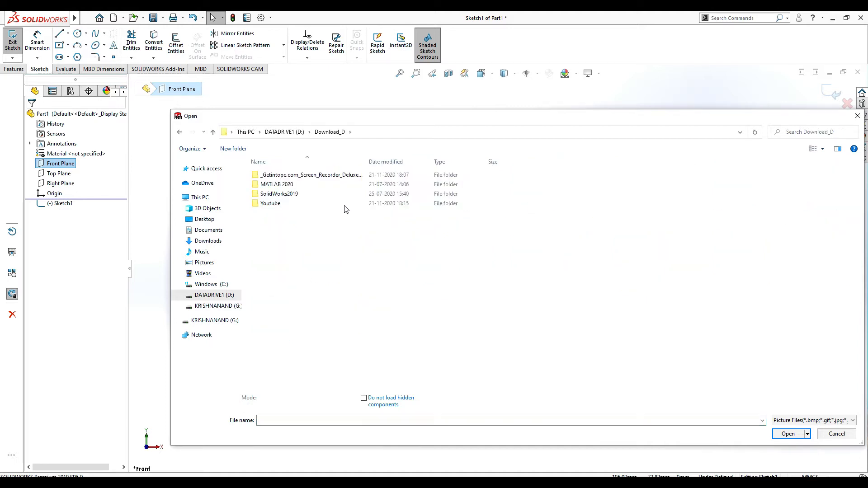
double_click(292, 205)
left_click(284, 202)
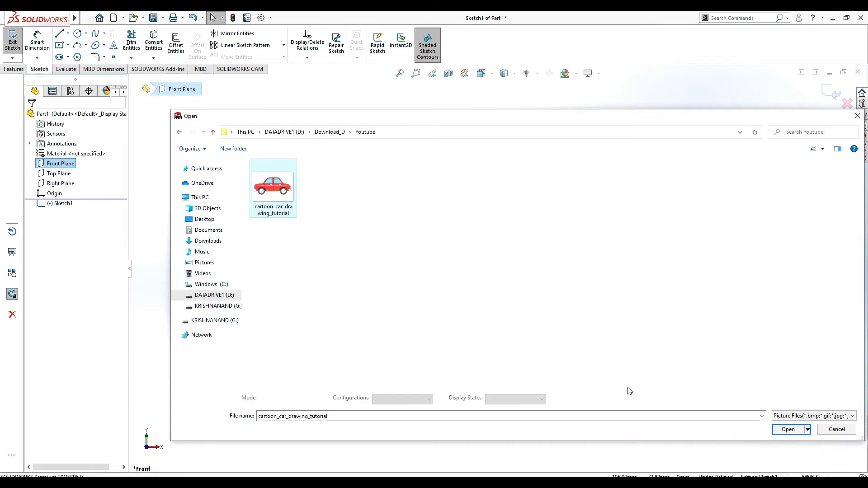
left_click(787, 430)
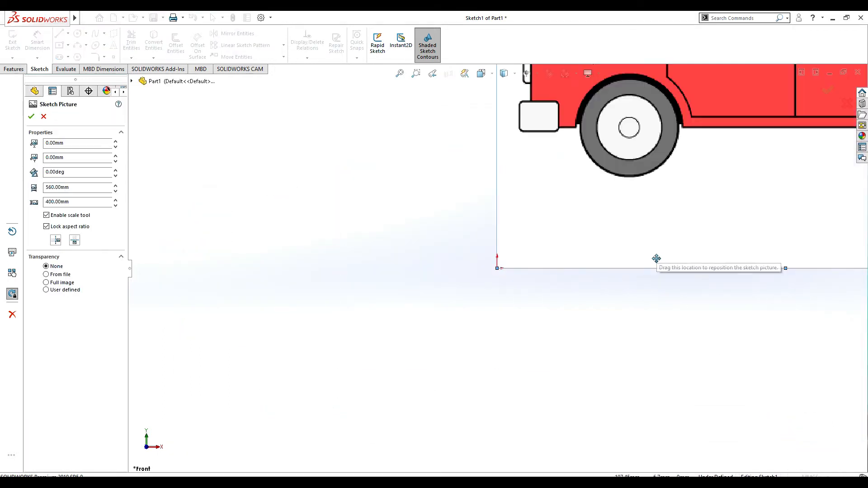
Step: Move the sketch picture to about X -355 mm, Y -267 mm so that the sketch origin lies within the car image
mouse_move(618, 237)
left_mouse_down()
mouse_move(550, 252)
mouse_move(496, 326)
left_mouse_up()
scroll(489, 337, "down", 2)
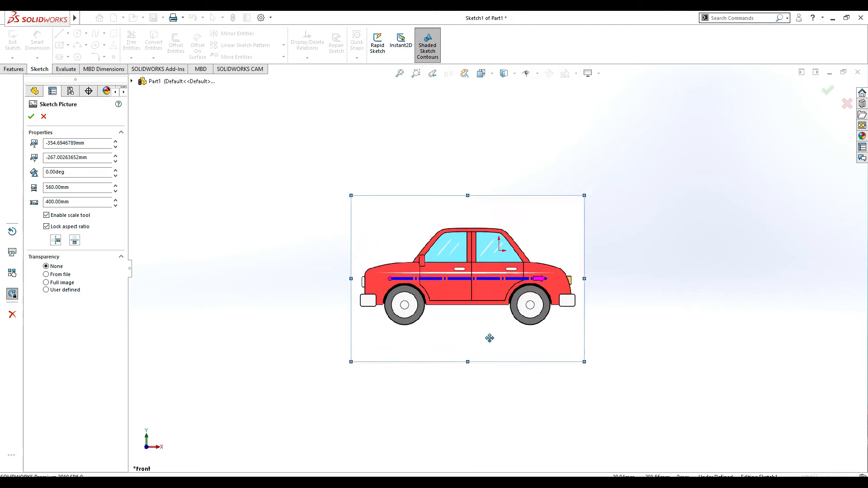
scroll(474, 206, "down", 1)
scroll(511, 288, "down", 1)
scroll(459, 279, "up", 2)
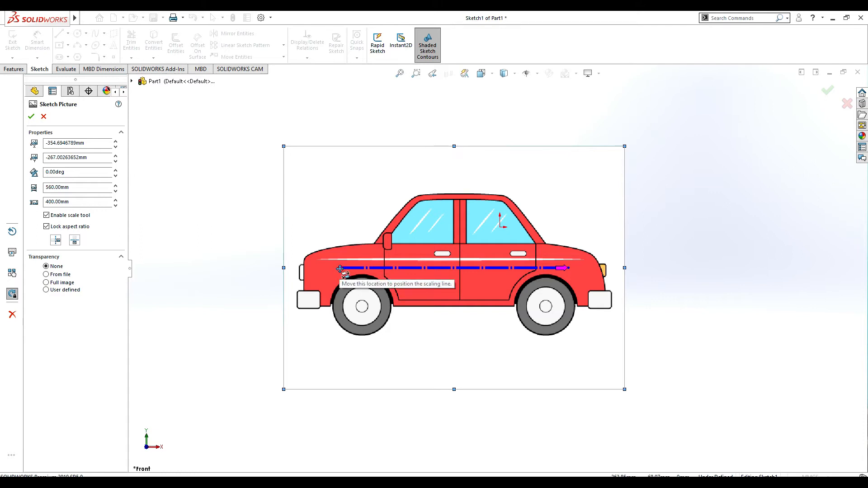
Step: Place the scale line from bumper to bumper along the car's underside, set its length to 100 mm and accept the picture
left_click_drag(369, 268, 297, 309)
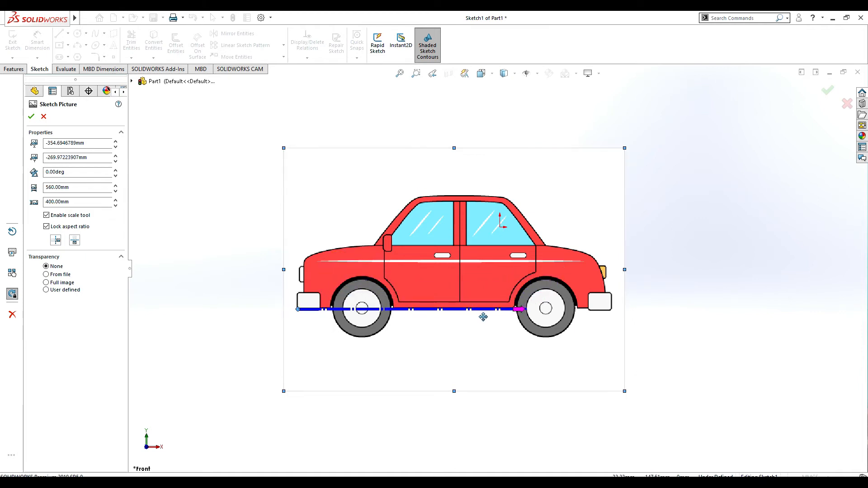
left_click_drag(524, 310, 611, 310)
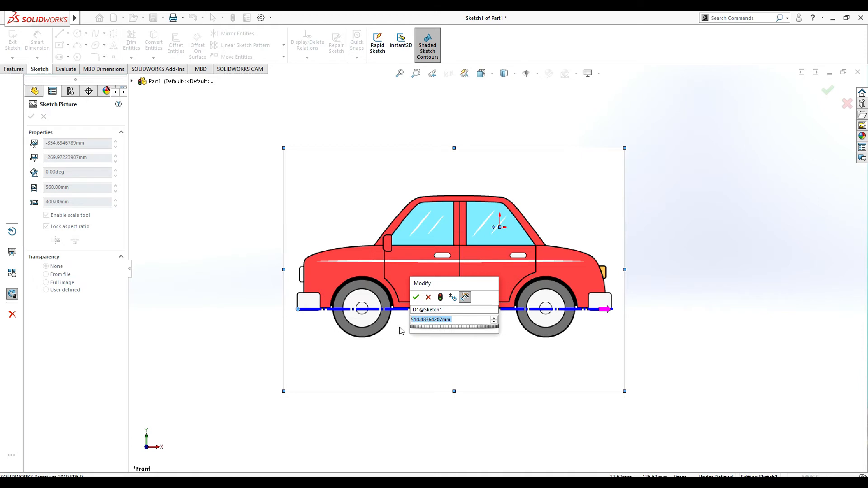
type("100")
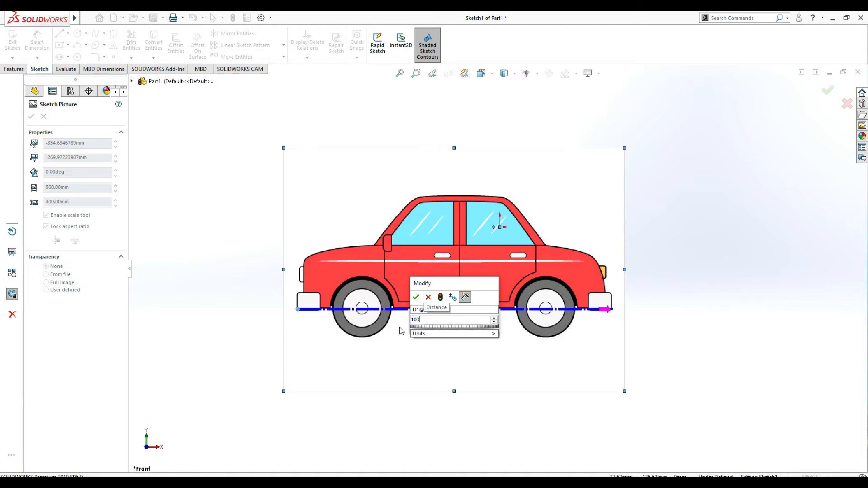
key("Return")
scroll(543, 292, "up", 10)
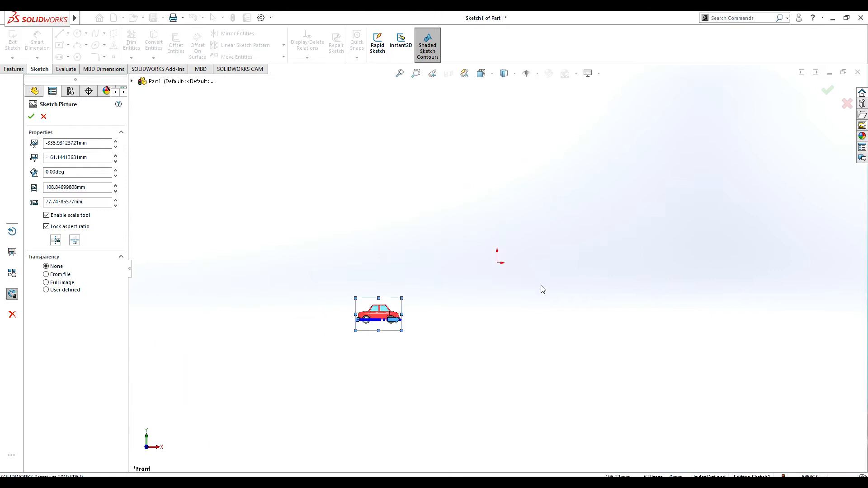
scroll(361, 322, "down", 4)
scroll(498, 248, "down", 6)
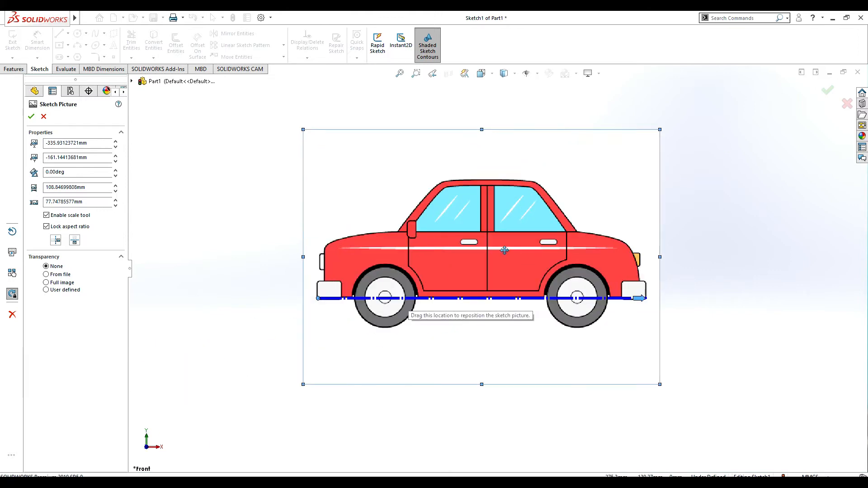
scroll(524, 257, "down", 2)
scroll(497, 268, "up", 3)
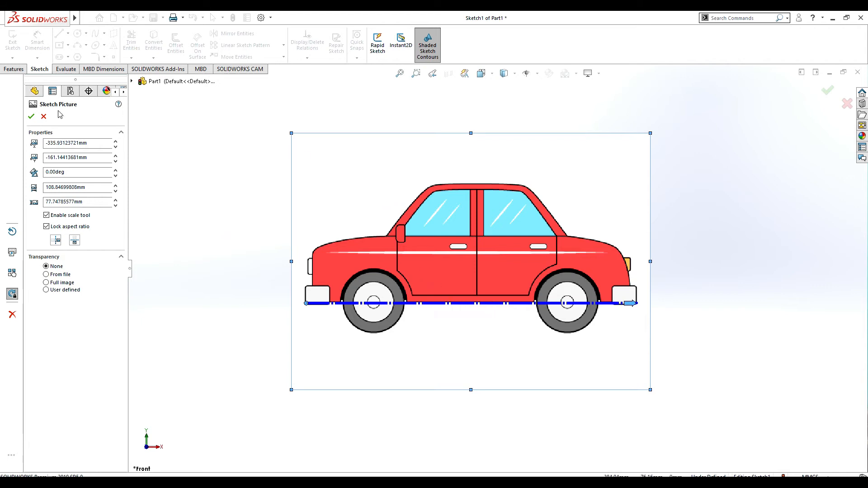
left_click(31, 118)
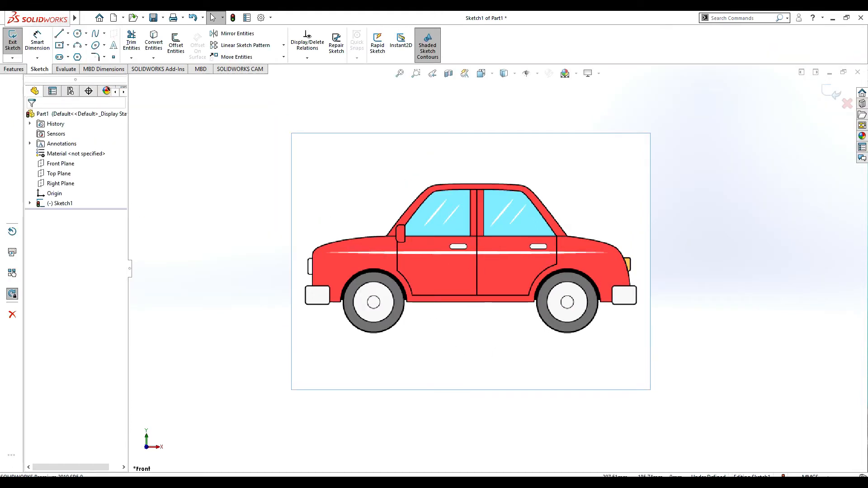
Step: Enable the Autotrace add-in for the current session
left_click(59, 33)
left_click(85, 19)
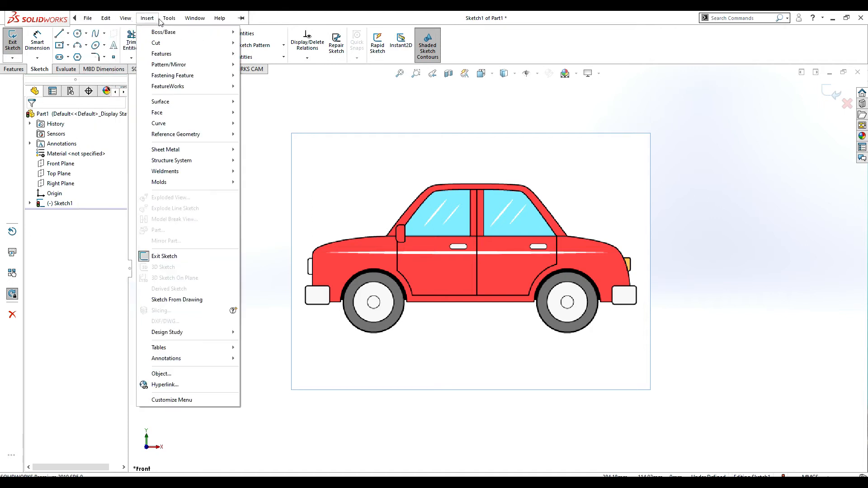
mouse_move(169, 19)
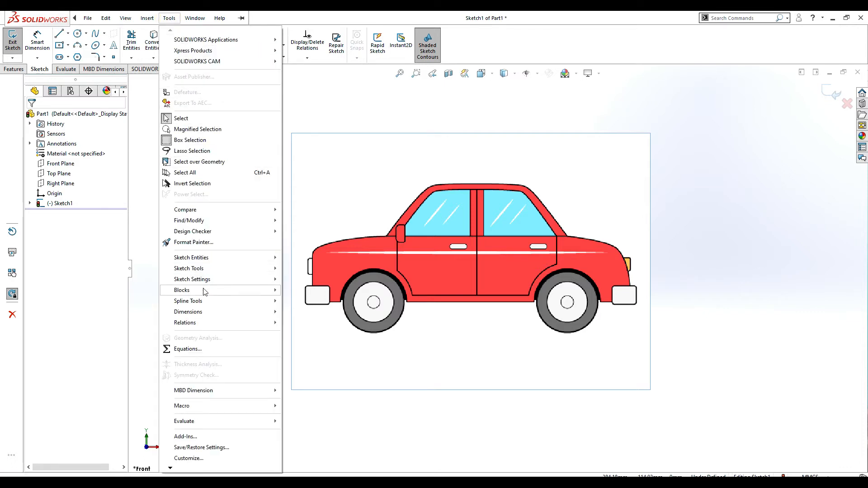
left_click(193, 441)
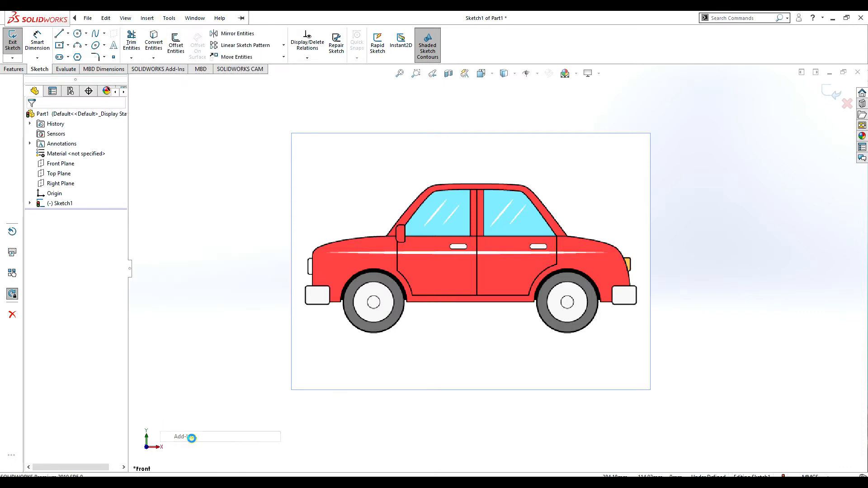
scroll(269, 277, "down", 1)
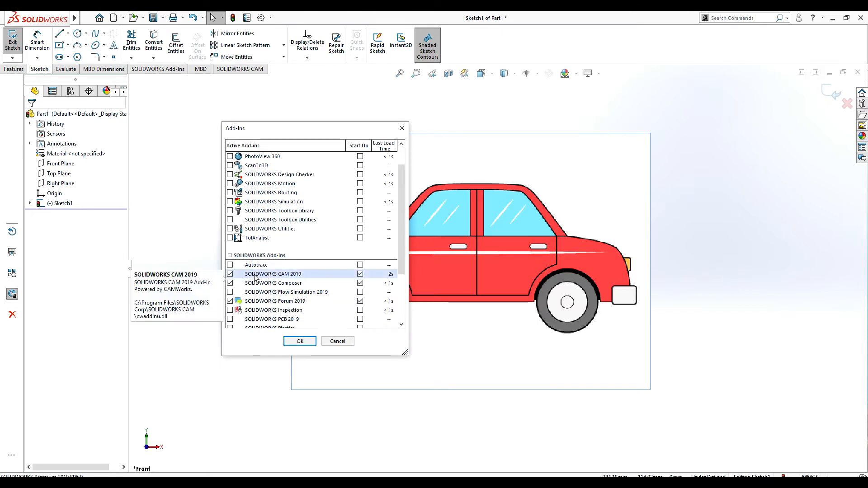
left_click(231, 265)
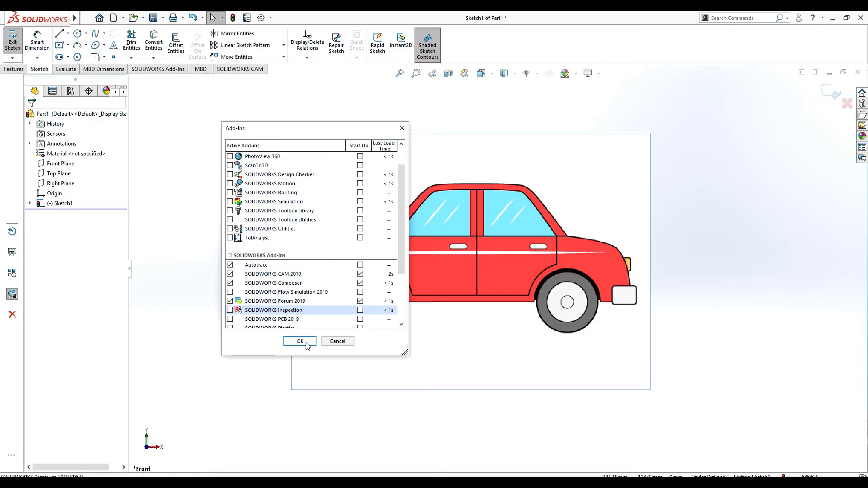
left_click(300, 341)
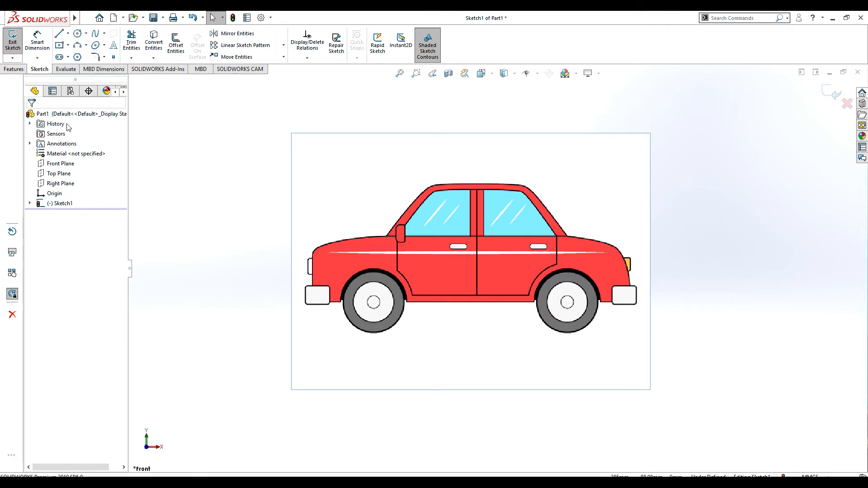
Step: Open the car picture's trace settings and try the lasso, polygon and colour selection tools, picking the white background colour
left_click(385, 187)
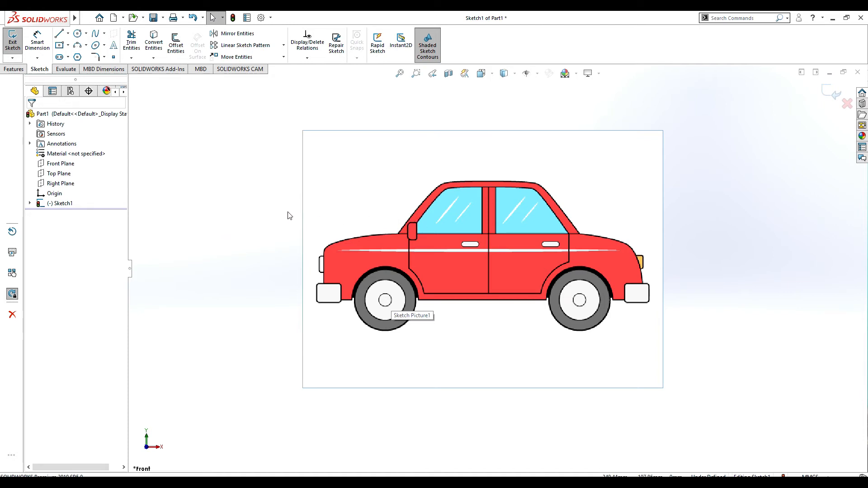
left_click(343, 165)
double_click(345, 178)
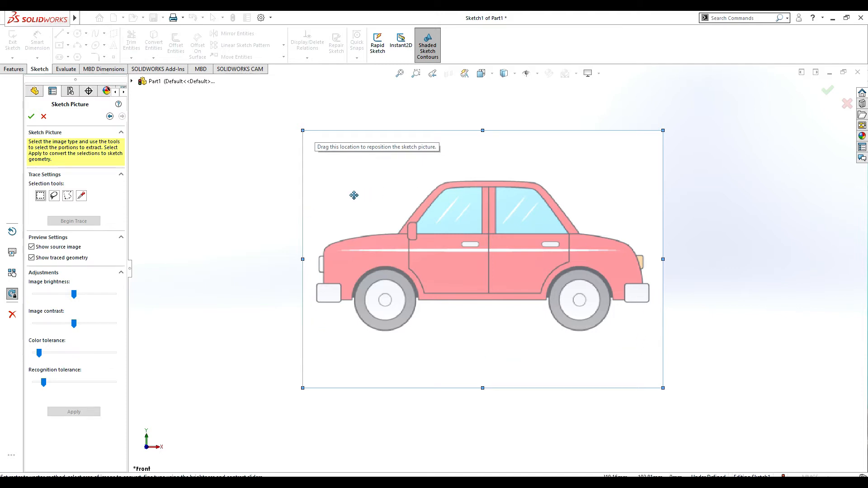
left_click(55, 195)
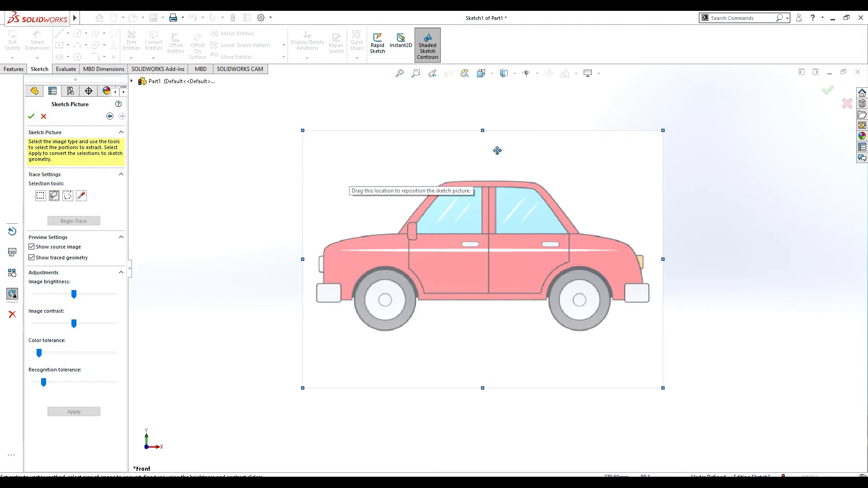
left_click_drag(673, 316, 646, 338)
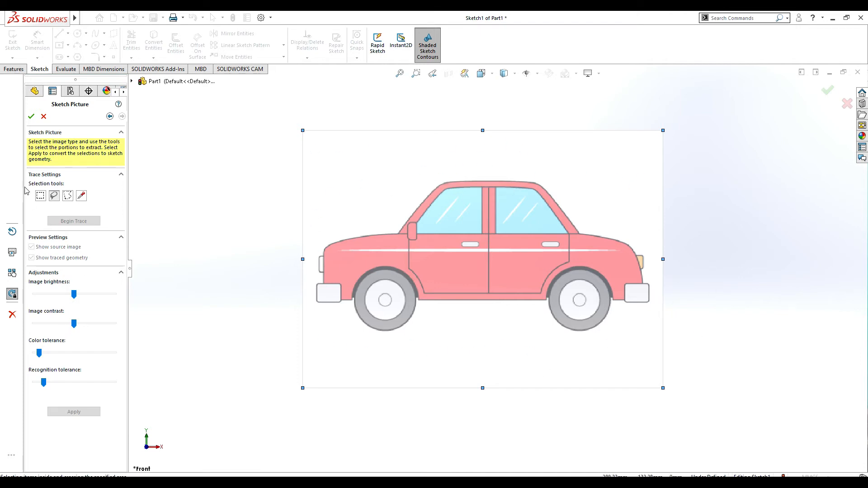
left_click(69, 198)
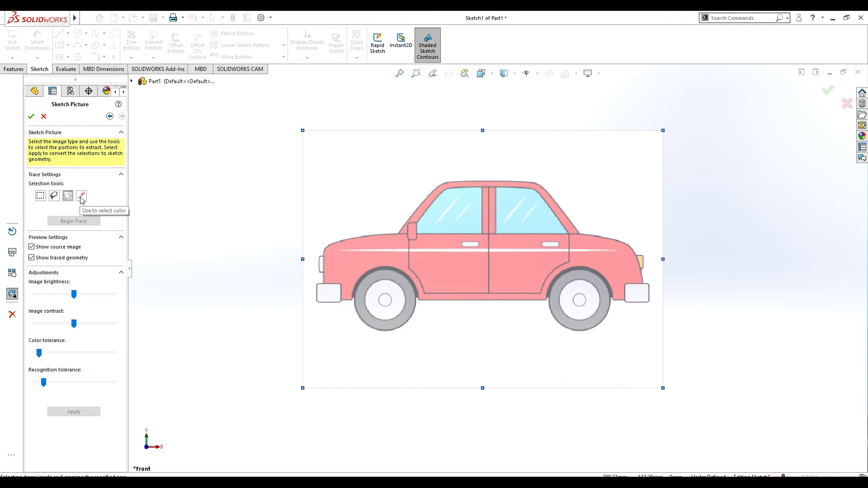
left_click(81, 197)
left_click(337, 166)
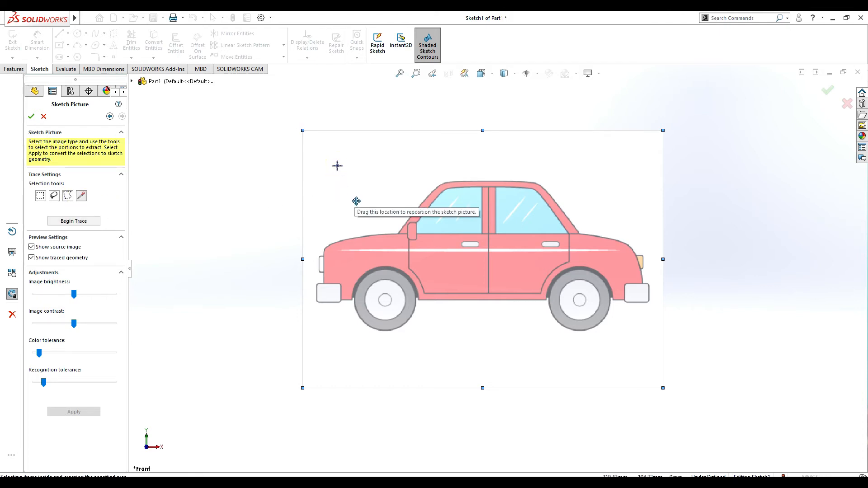
left_click(31, 117)
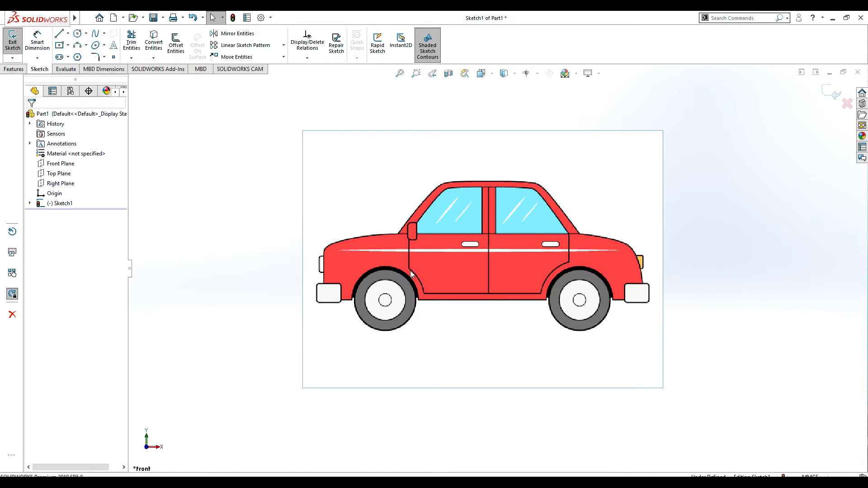
Step: Open the car picture's trace settings, pick the white background colour and trace the car's outline
double_click(527, 306)
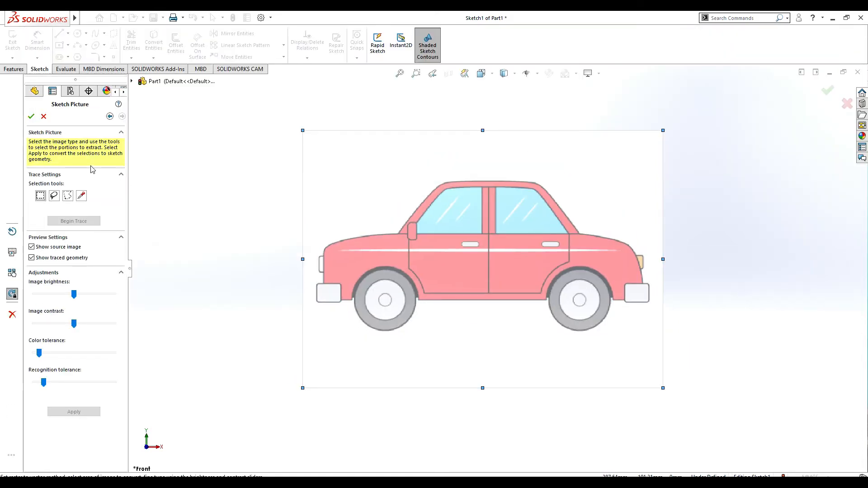
left_click(83, 197)
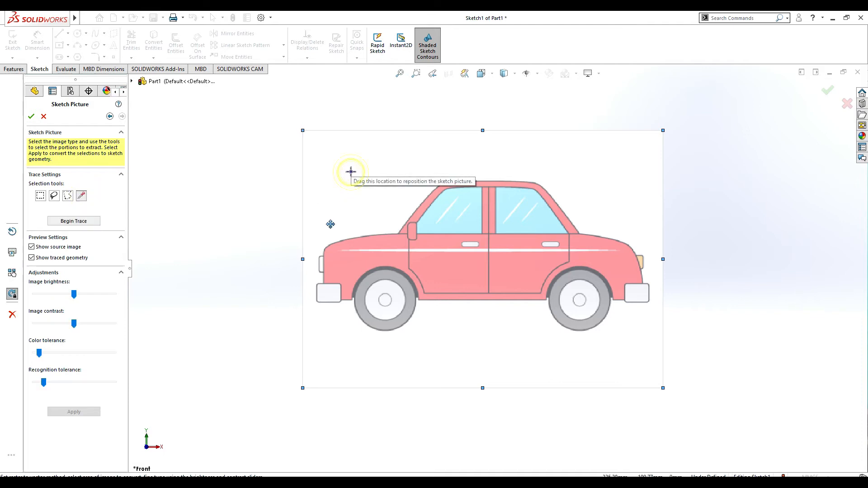
left_click(80, 222)
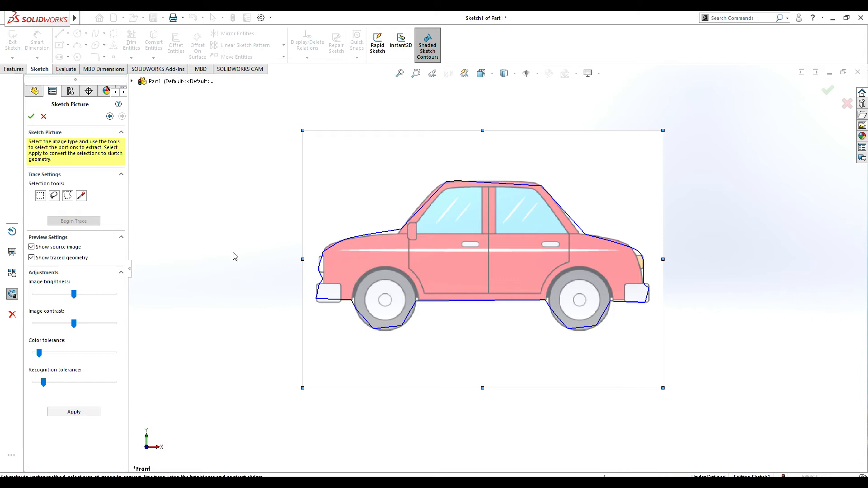
scroll(575, 240, "down", 1)
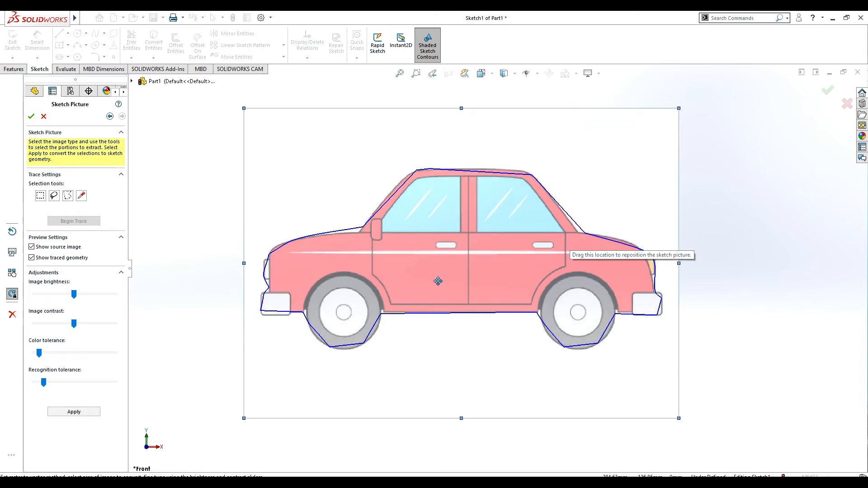
scroll(399, 272, "down", 1)
scroll(399, 271, "up", 1)
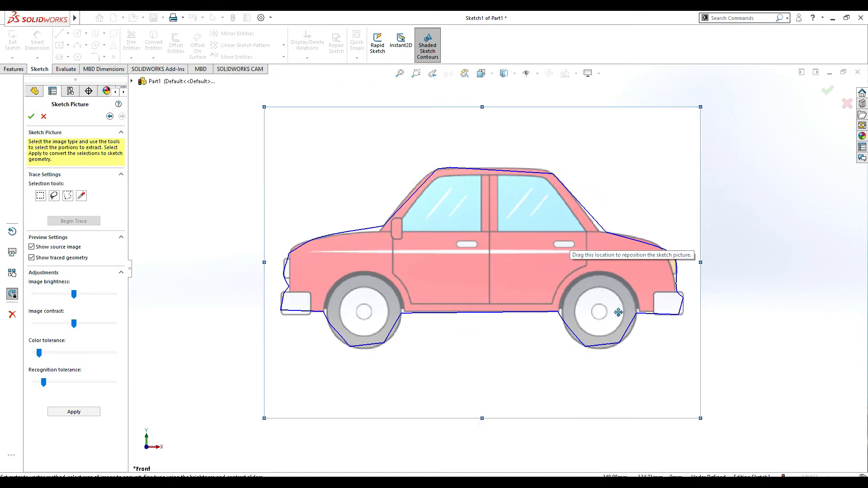
scroll(667, 296, "down", 1)
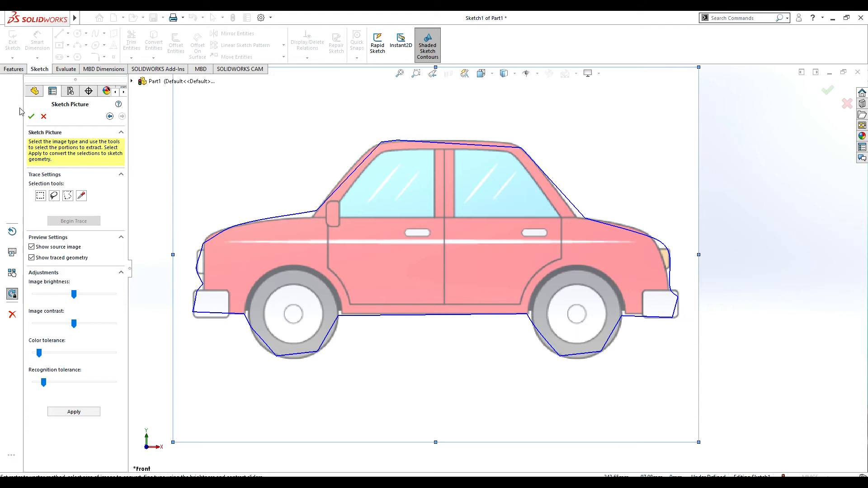
Step: Adjust the trace's image brightness, contrast, colour tolerance and recognition tolerance, and accept the traced outline
left_click_drag(75, 299, 63, 326)
mouse_move(45, 384)
left_mouse_down()
mouse_move(99, 392)
mouse_move(67, 388)
left_mouse_up()
mouse_move(39, 353)
left_mouse_down()
mouse_move(98, 354)
mouse_move(70, 357)
left_mouse_up()
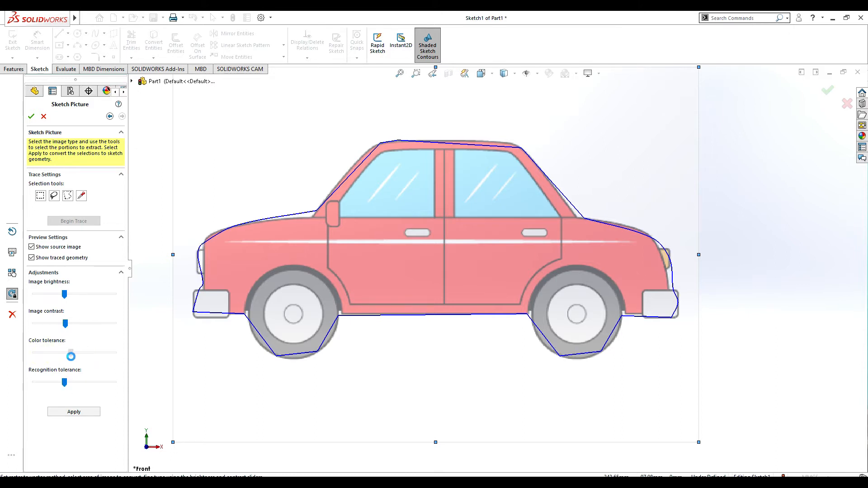
left_click_drag(66, 293, 88, 298)
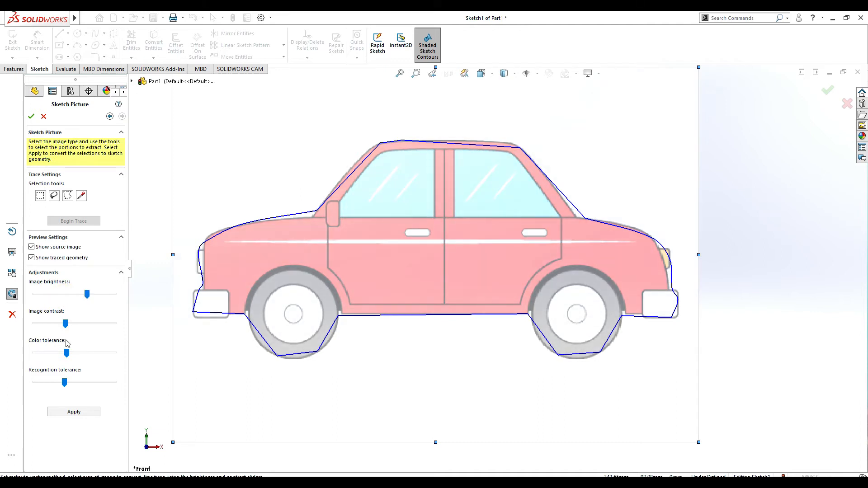
left_click_drag(66, 326, 62, 351)
left_click_drag(66, 385, 67, 386)
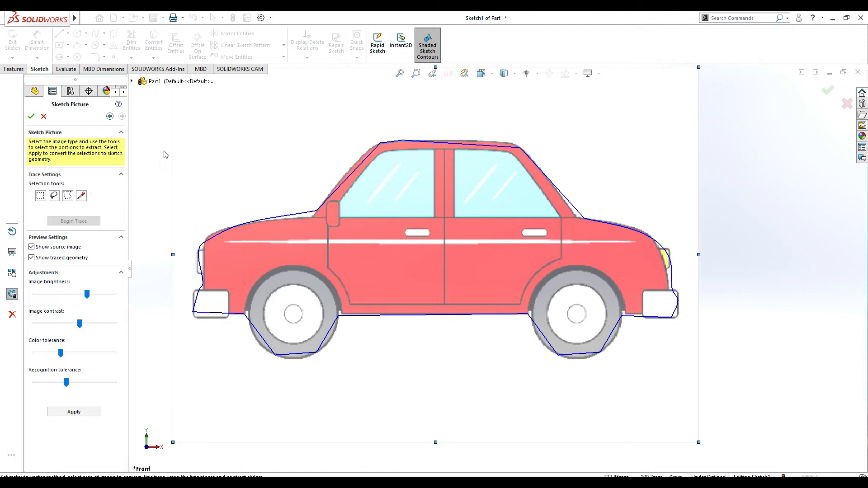
left_click(32, 116)
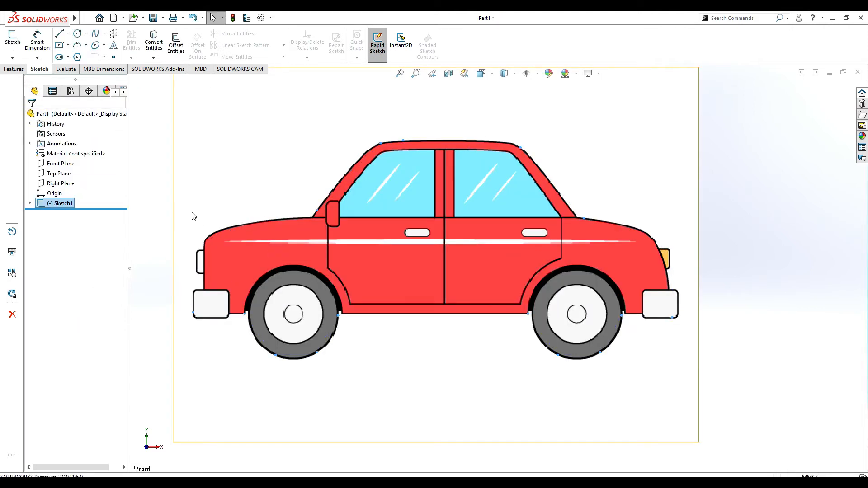
Step: Close the sketch picture properties without changes and reopen Sketch1 for editing
double_click(247, 185)
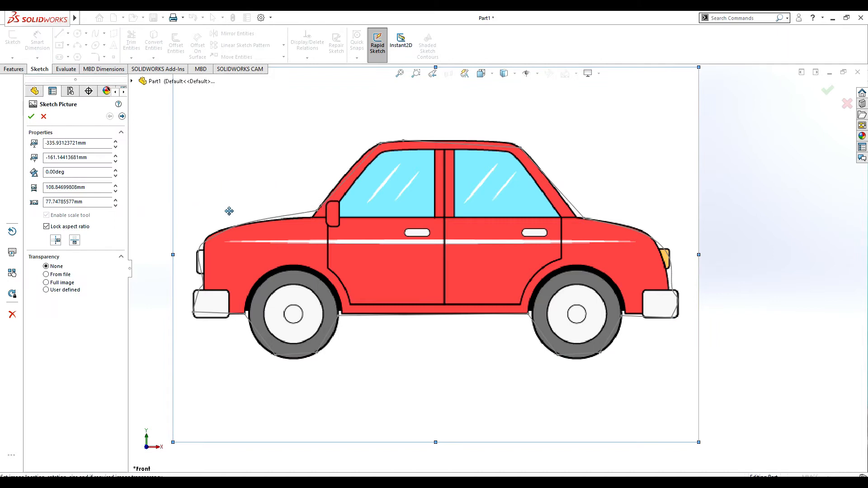
left_click(43, 117)
left_click(283, 216)
left_click(60, 203)
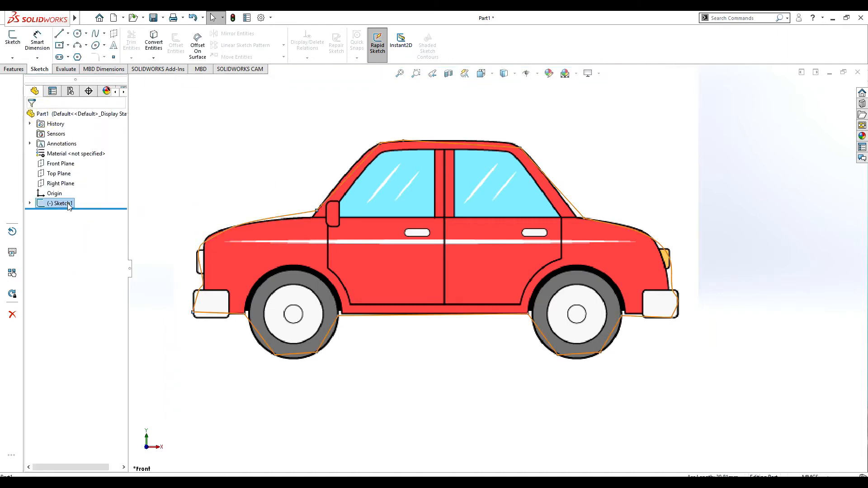
left_click(73, 168)
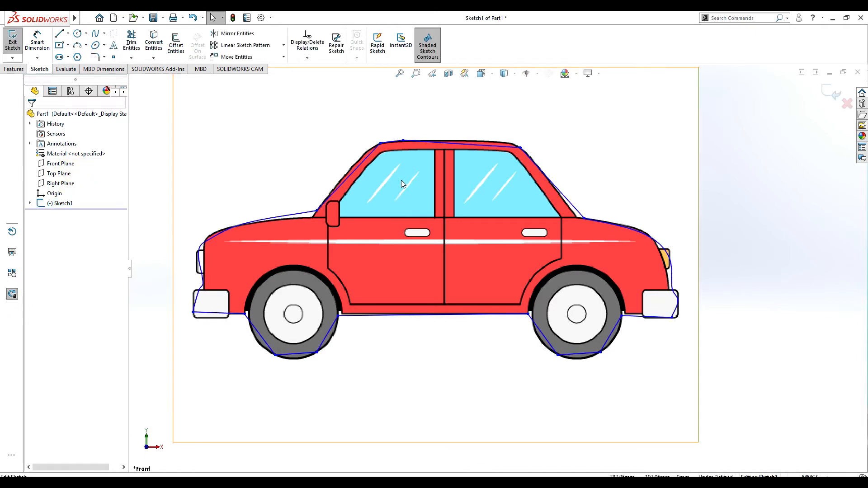
Step: Move the upper endpoint of the traced windshield line to the front roof corner, at about X -295 mm, Y -99.7 mm
scroll(374, 186, "down", 2)
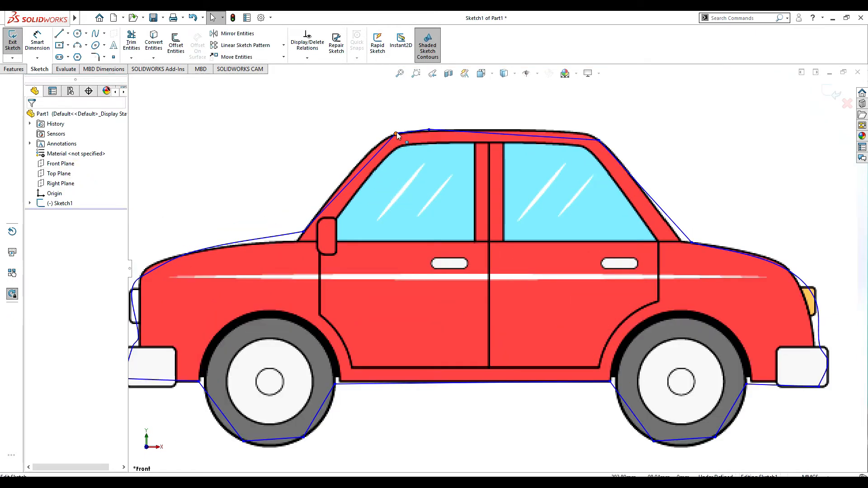
left_click_drag(397, 133, 382, 139)
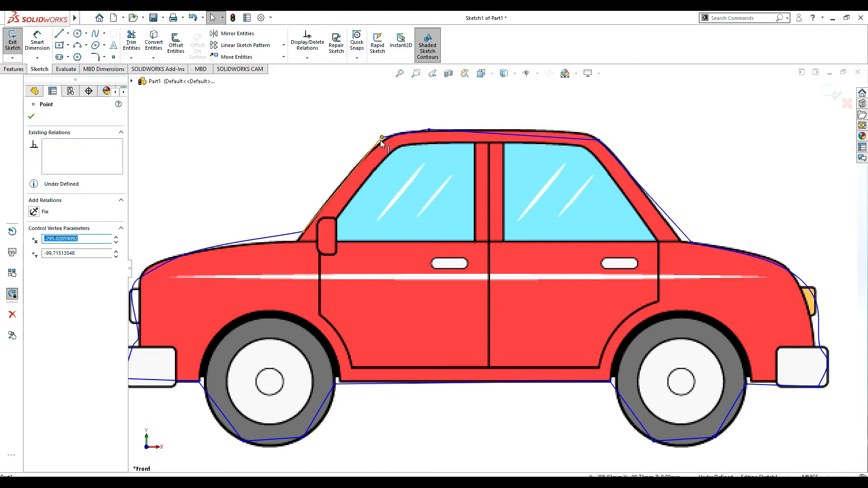
left_click(382, 137)
left_click(34, 116)
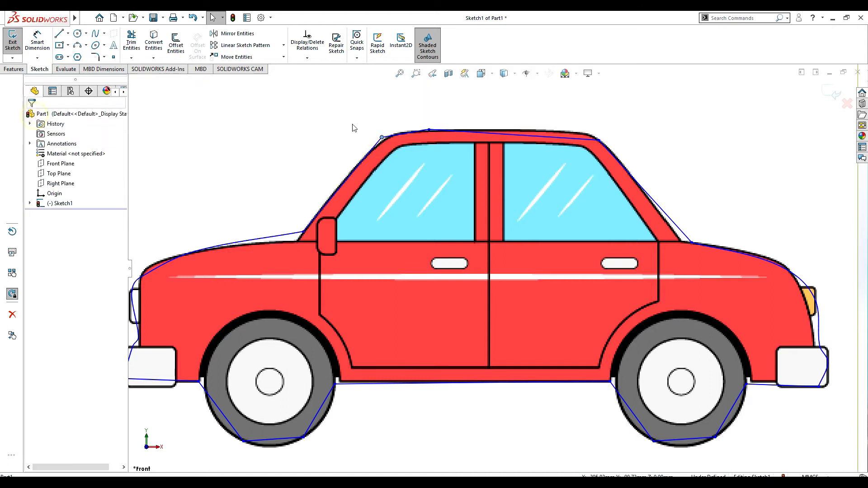
left_click(382, 138)
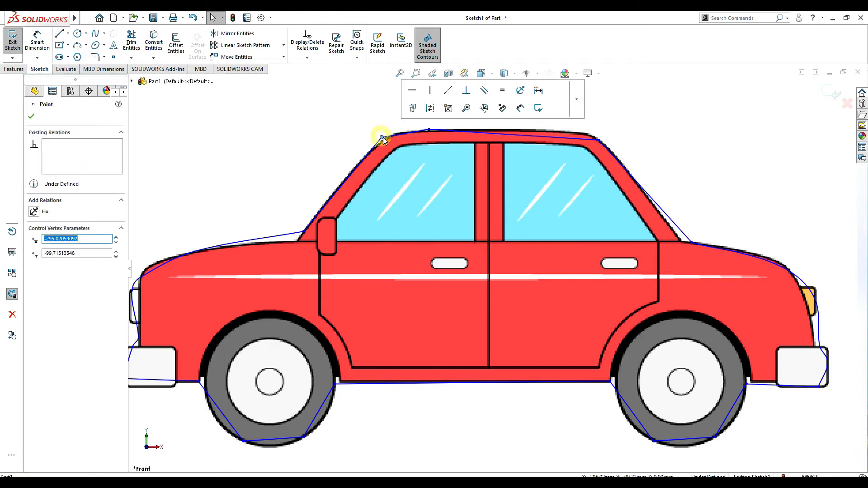
Step: Move the rear endpoint of the traced roof line to about X -265.1 mm, Y -98.6 mm
left_click(429, 130)
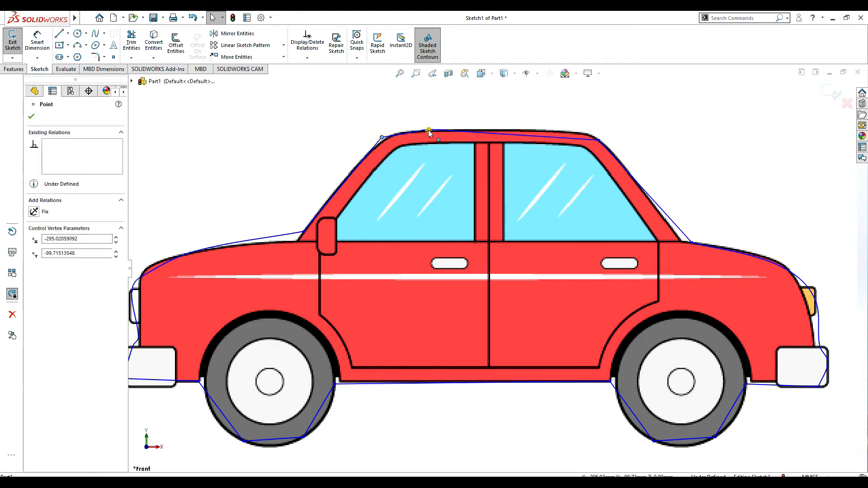
left_click(598, 141)
left_click_drag(596, 140, 591, 131)
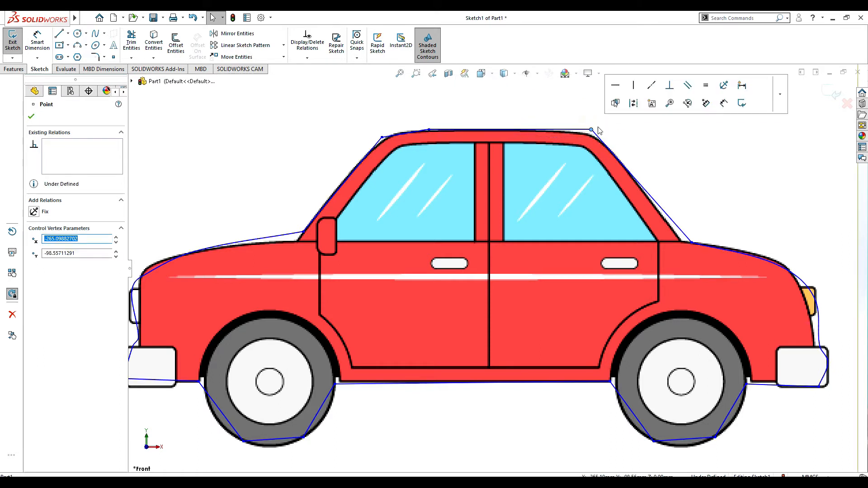
left_click(591, 130)
left_click(591, 130)
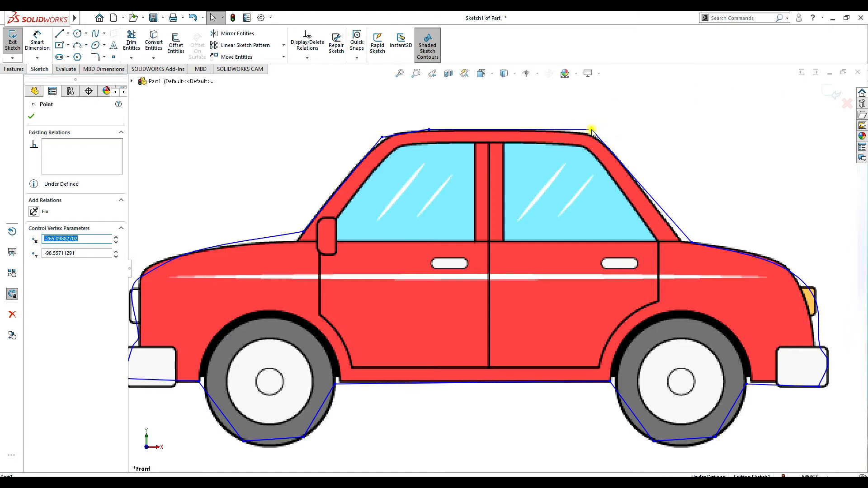
left_click(590, 134)
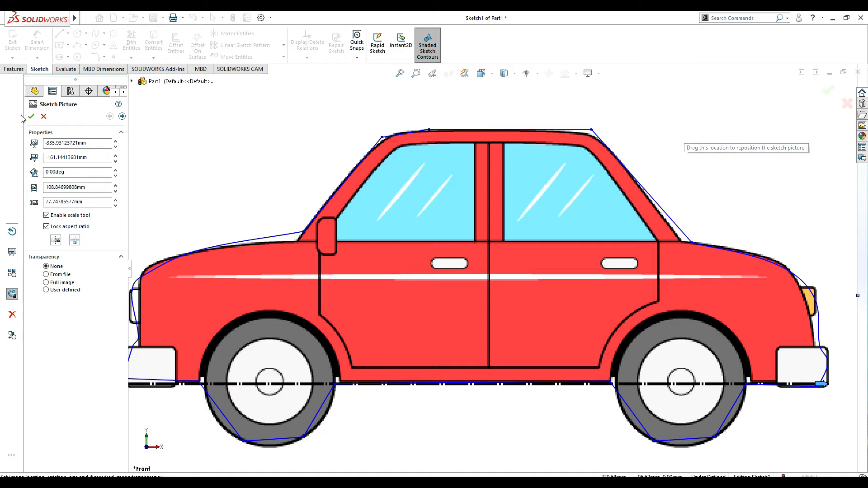
left_click(44, 117)
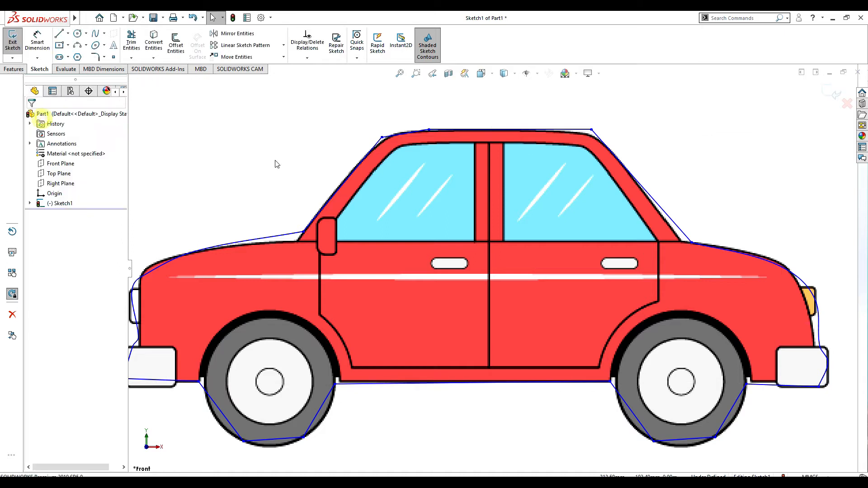
Step: Move the roof line's front endpoint to about X -290.5 mm, Y -98.6 mm and delete the short line joining it to the windshield line
left_click(592, 129)
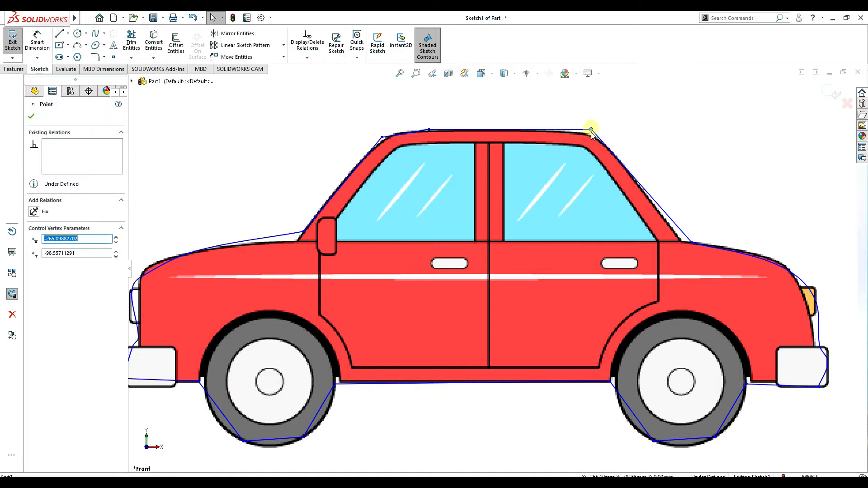
left_click(411, 131)
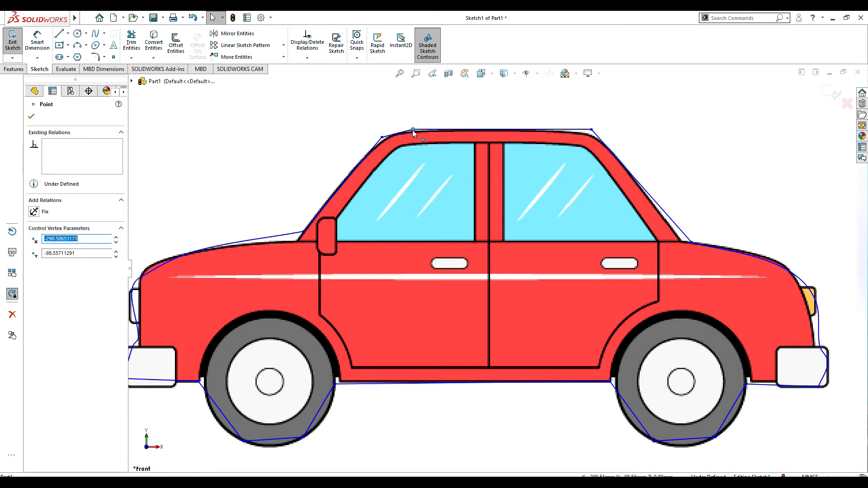
left_click(398, 133)
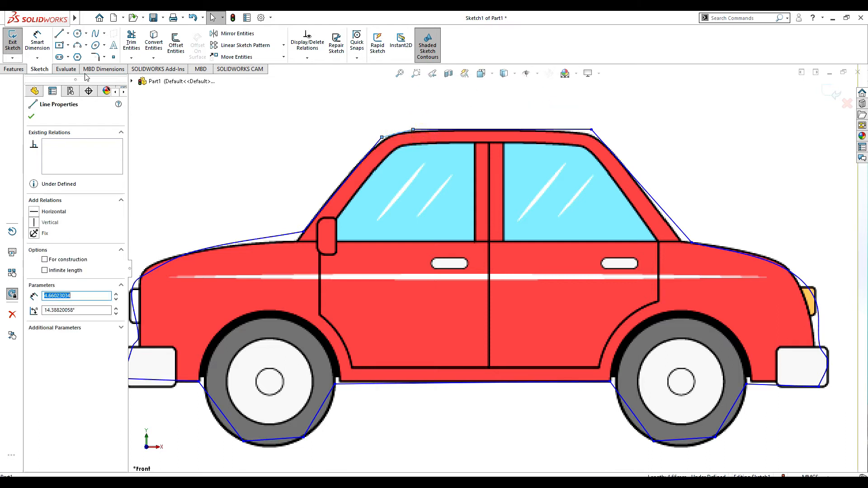
Step: Draw a spline at the front roof corner between the roof line's front end and the windshield line's upper end
left_click(97, 35)
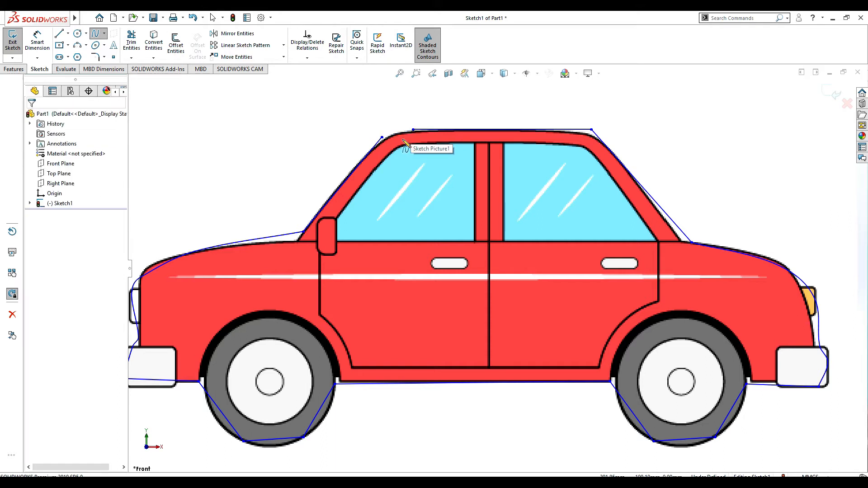
left_click(384, 137)
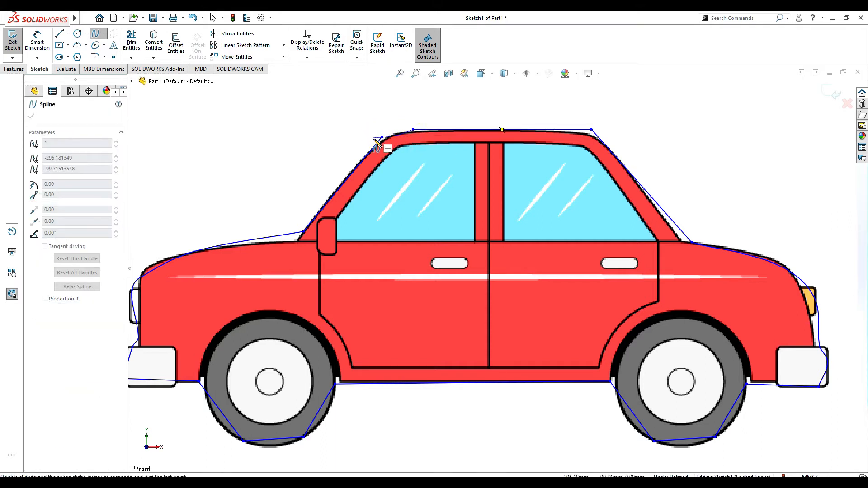
key("Escape")
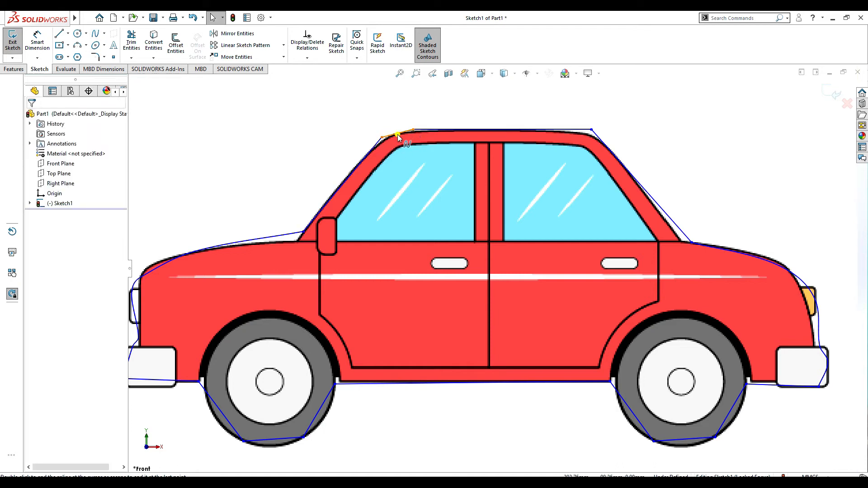
Step: Reshape the front roof corner spline with its tangent handle so that it curves closer to the car's outline
left_click(398, 135)
left_click_drag(401, 133, 379, 138)
left_click(392, 116)
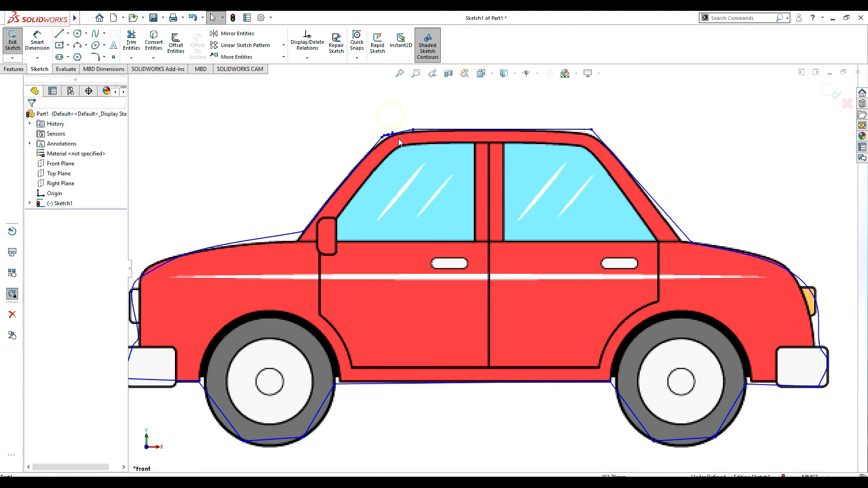
scroll(398, 138, "down", 3)
scroll(404, 164, "down", 5)
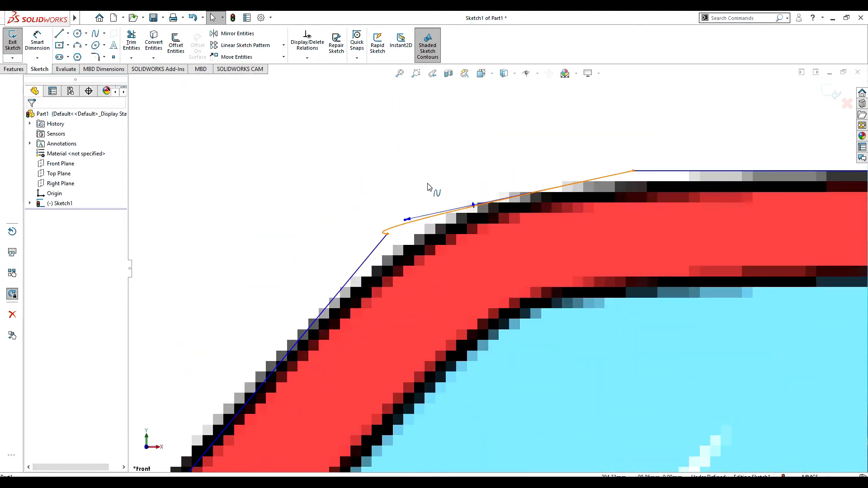
left_click(407, 219)
left_click_drag(412, 201, 447, 197)
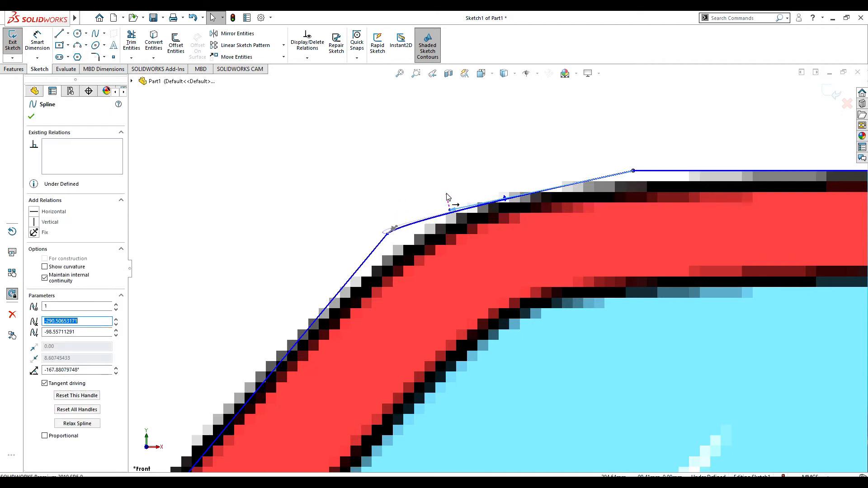
Step: Move the traced rear body spline so its upper end meets the rear pillar's base at about X -252.4 mm, Y -114.2 mm
scroll(560, 233, "up", 5)
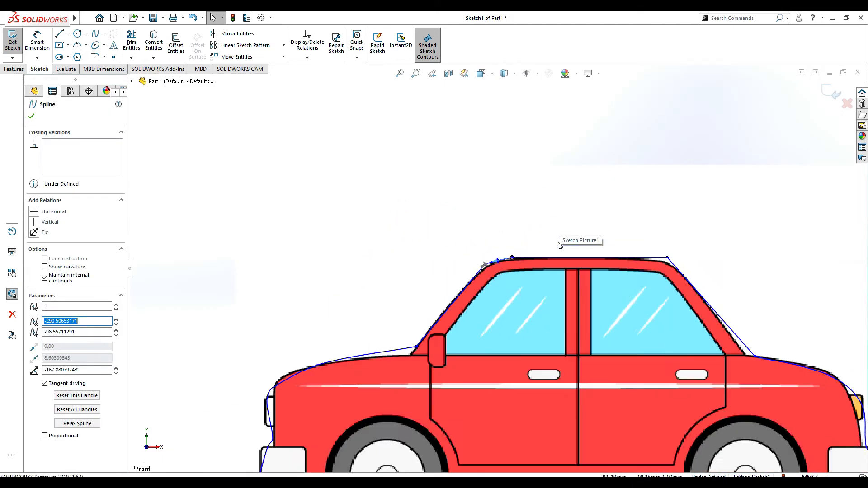
scroll(616, 262, "down", 3)
scroll(596, 281, "up", 5)
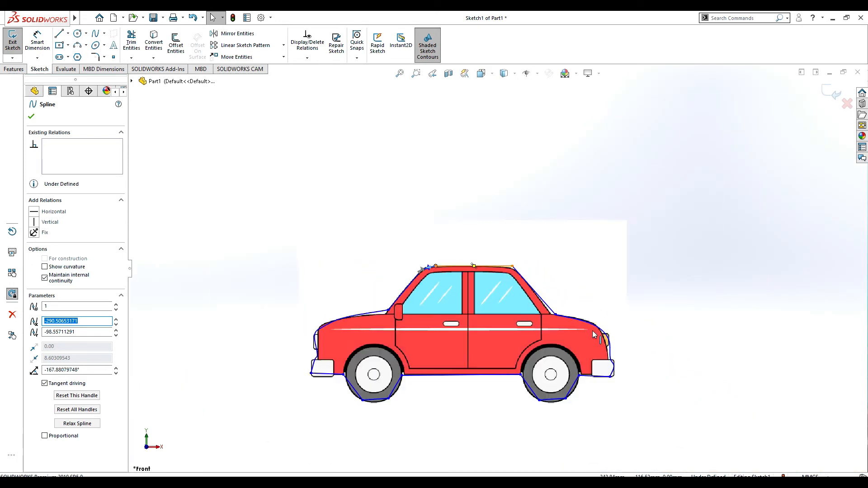
scroll(580, 306, "down", 8)
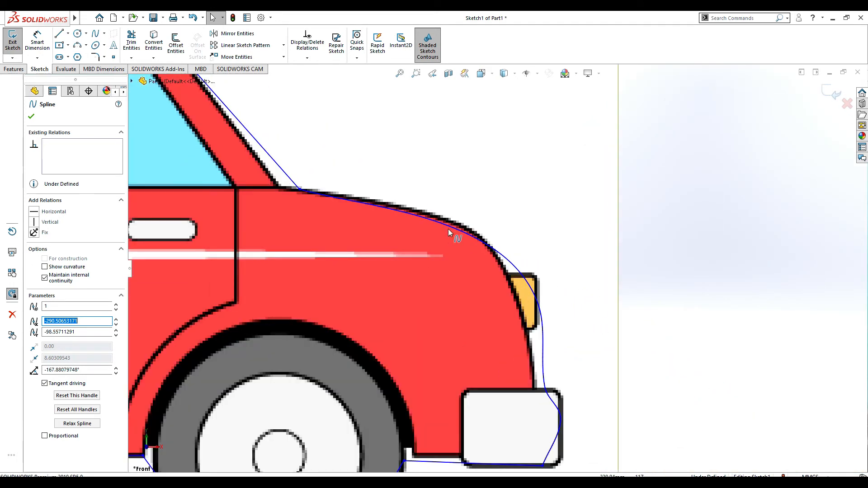
left_click(461, 224)
left_click_drag(461, 223, 438, 224)
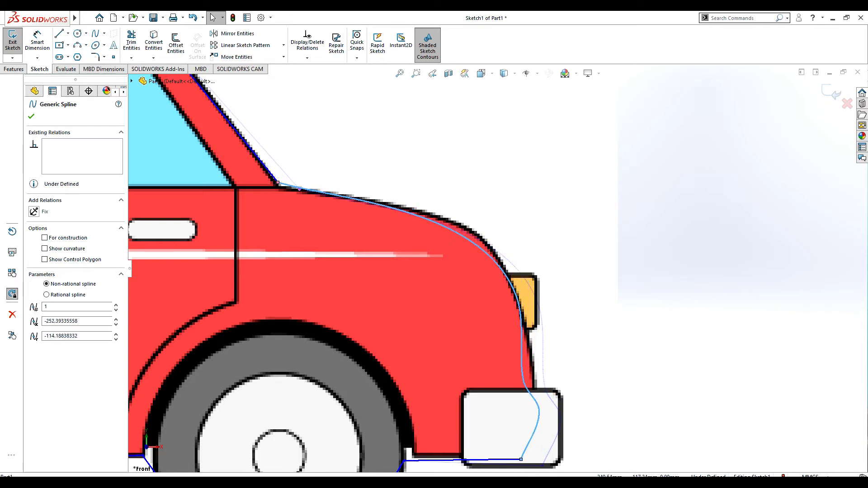
Step: Try to shift the rear body spline onto the car's outline, keeping its upper end at the rear pillar's base
mouse_move(518, 305)
left_mouse_down()
mouse_move(520, 289)
mouse_move(518, 297)
left_mouse_up()
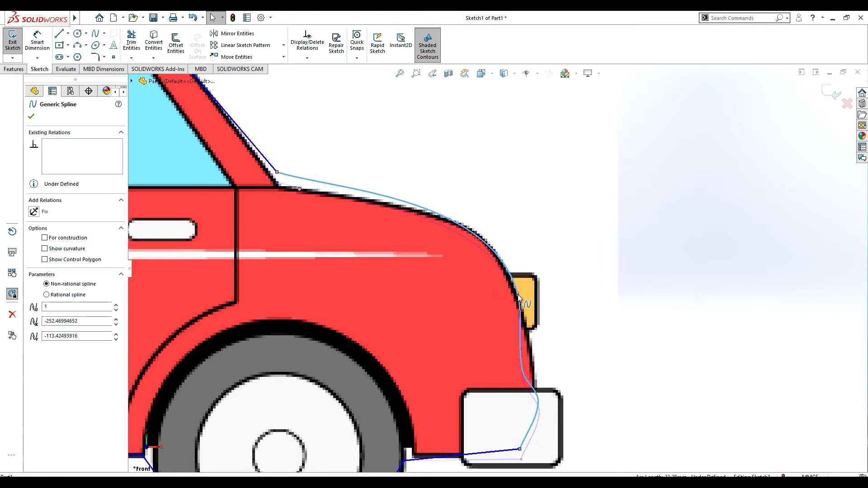
left_click(277, 173)
left_click(278, 173)
left_click_drag(277, 173, 280, 187)
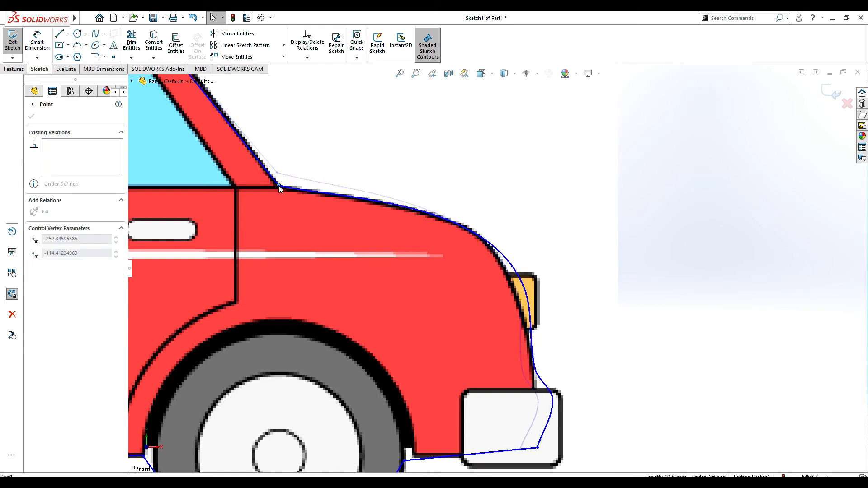
Step: Move the rear body spline's lower end, with the attached underside line, to the rear bumper's lower outer corner
scroll(493, 289, "up", 2)
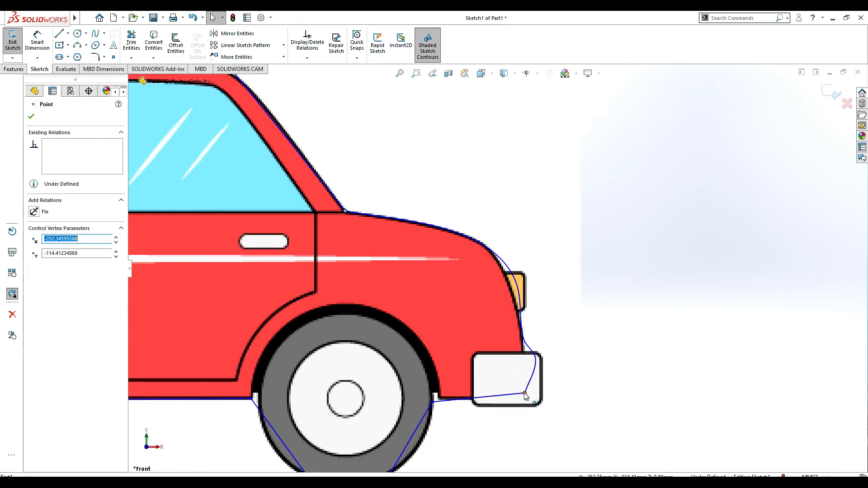
left_click_drag(528, 399, 541, 409)
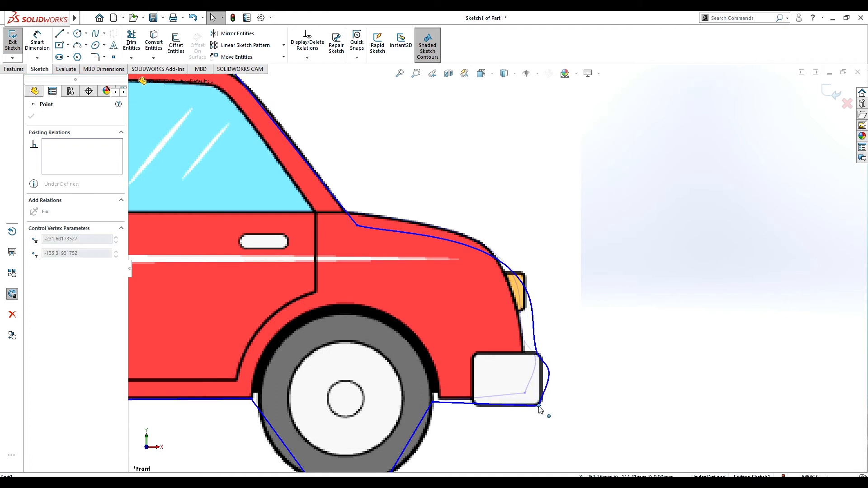
left_click(539, 357)
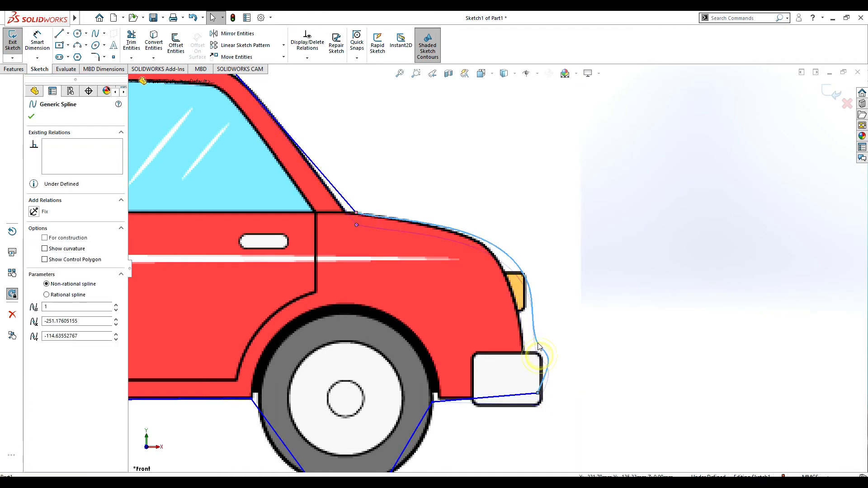
left_click_drag(540, 344, 545, 361)
left_click(537, 327)
left_click(357, 222)
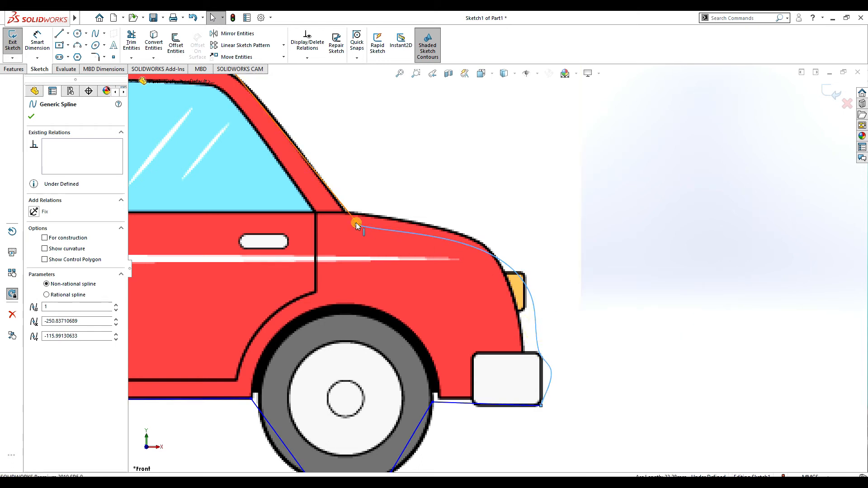
Step: Delete the traced rear body spline and move the pillar line's lower end to about X -252.1 mm, Y -114.6 mm
left_click_drag(347, 211, 359, 225)
left_click(396, 230)
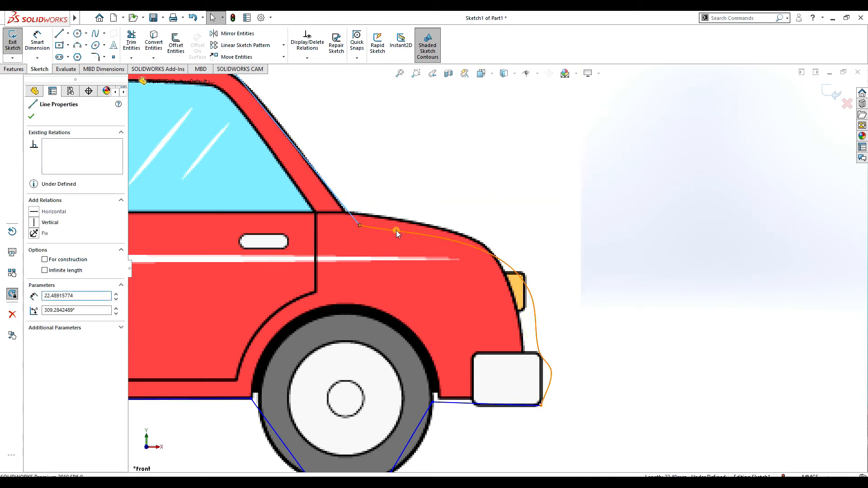
key("Delete")
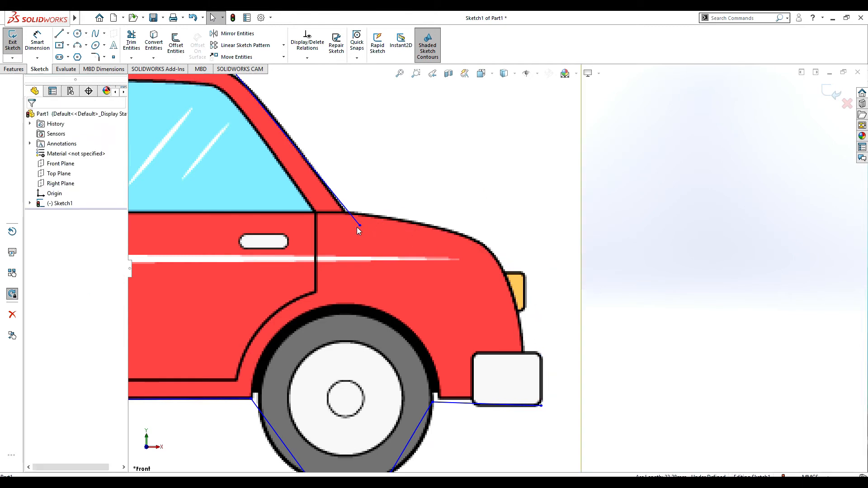
left_click_drag(359, 226, 349, 212)
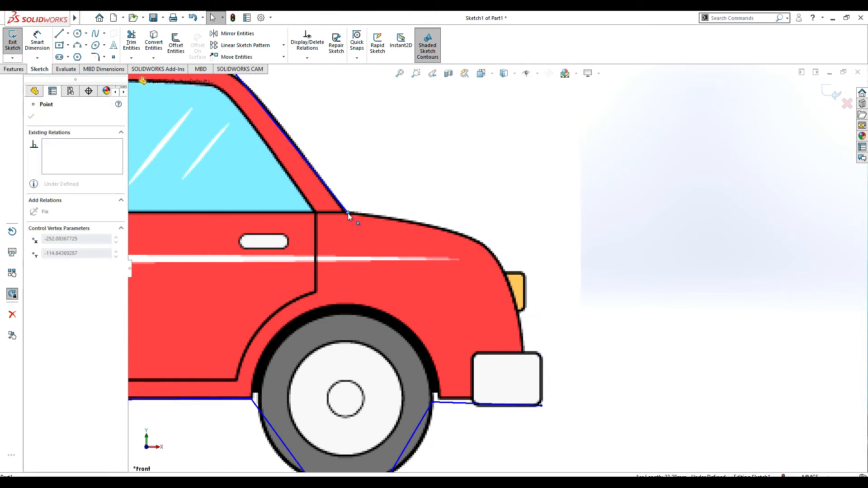
Step: Draw a spline along the trunk outline from the rear pillar's base to the upper edge of the tail light
left_click(100, 38)
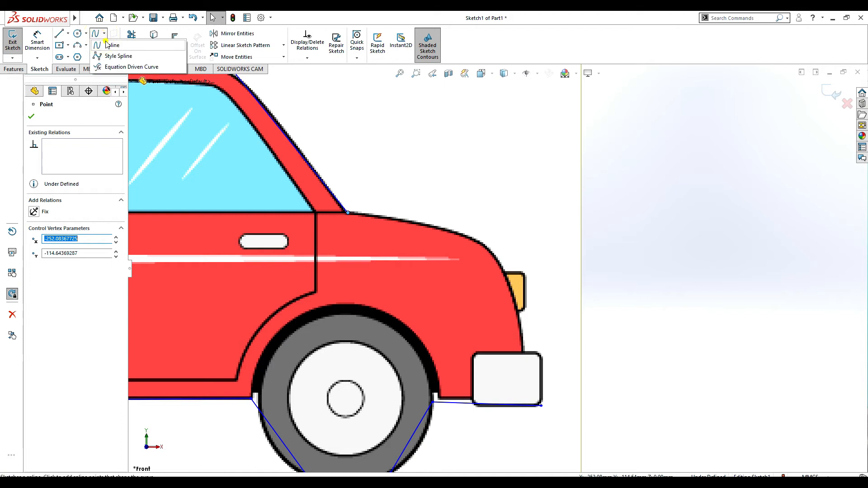
left_click(356, 217)
left_click(399, 220)
left_click(461, 234)
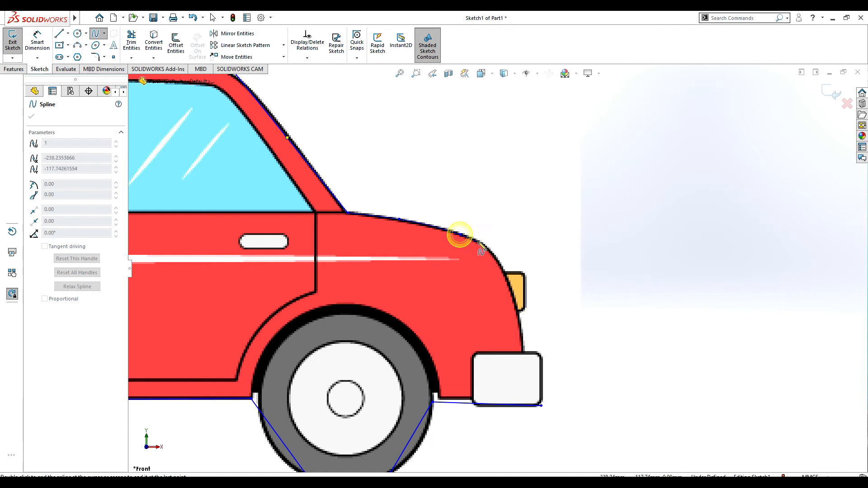
left_click(488, 247)
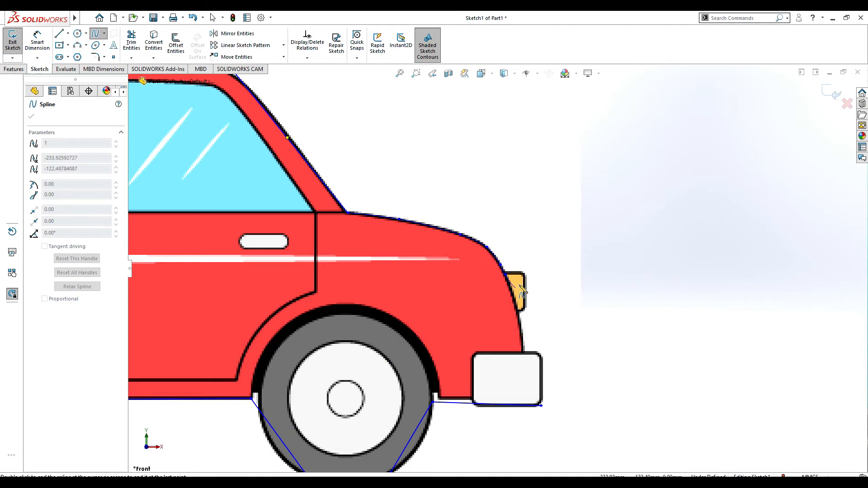
key("Escape")
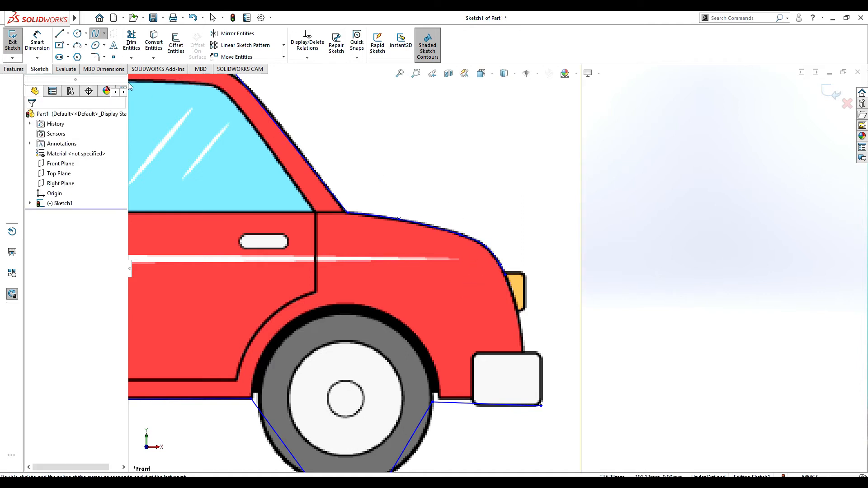
Step: Outline the tail light with a horizontal upper line, a vertical outer line and a horizontal lower line back to the body
left_click(68, 34)
left_click(71, 45)
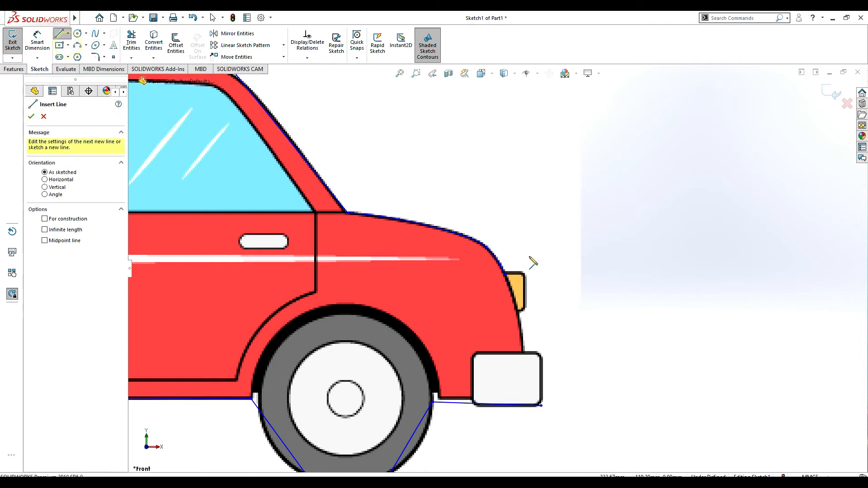
left_click(505, 275)
left_click(525, 274)
left_click(525, 310)
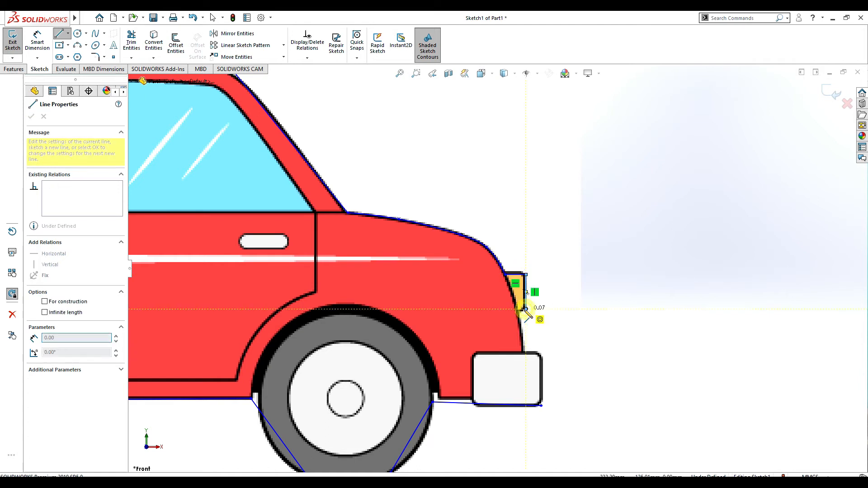
left_click(516, 311)
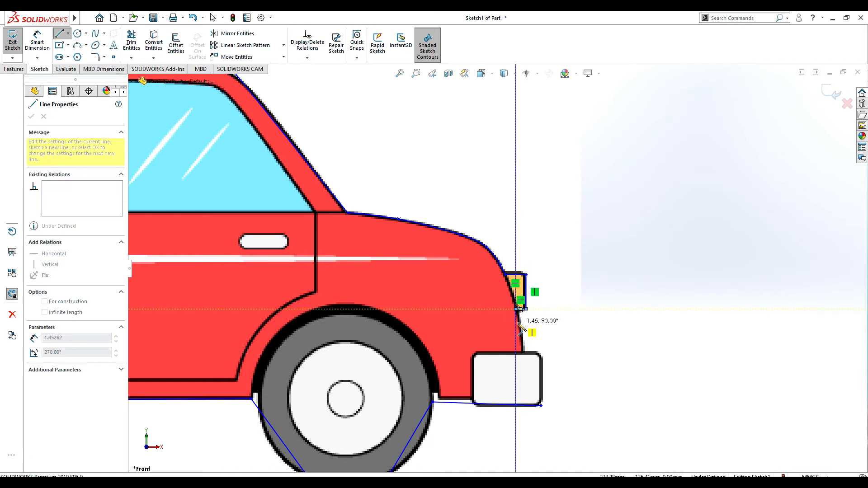
key("Escape")
Step: Draw a spline along the body edge from the tail light's lower inner corner to the rear bumper's upper edge
left_click(104, 33)
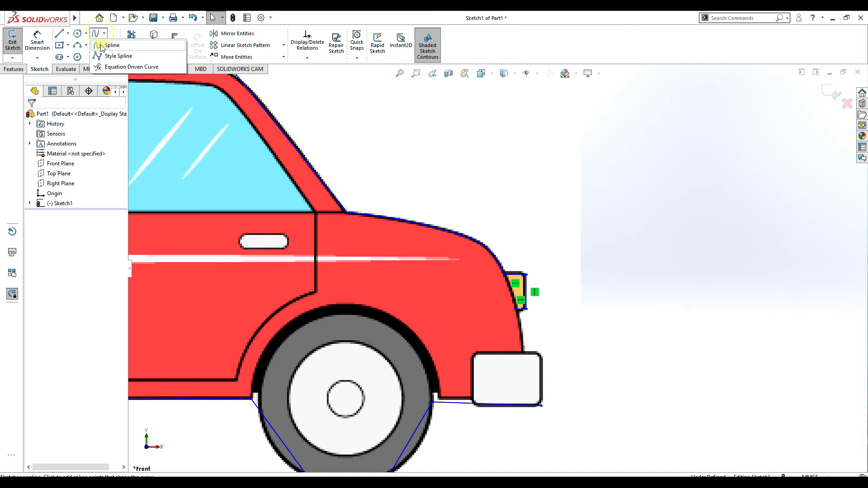
left_click(102, 46)
left_click(516, 311)
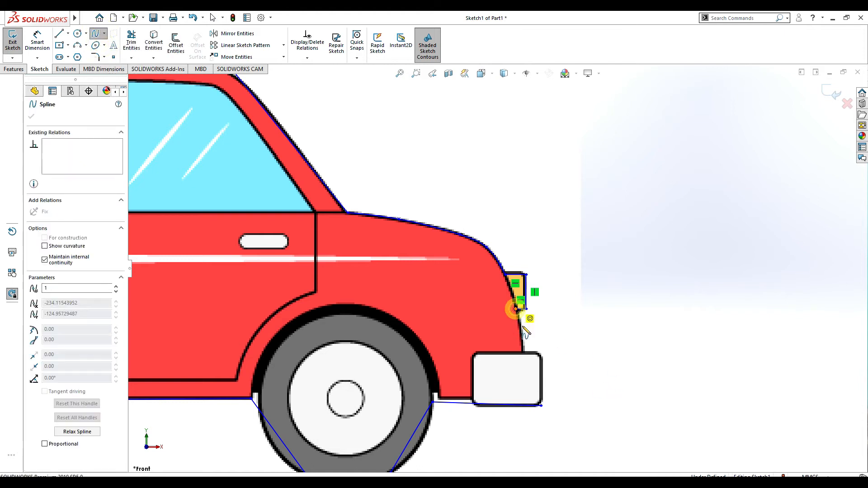
left_click(522, 332)
left_click(523, 352)
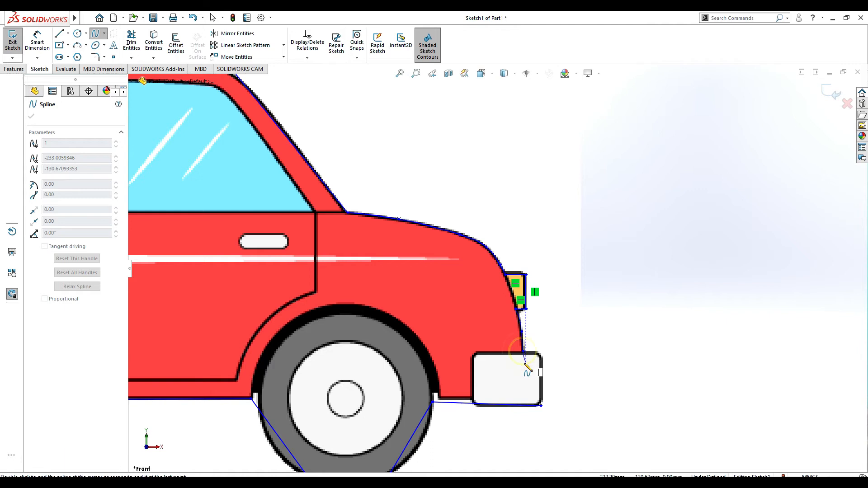
Step: Draw the rear bumper's horizontal upper line and its vertical outer line, about 5.8 mm long, down to the lower corner
left_click(58, 36)
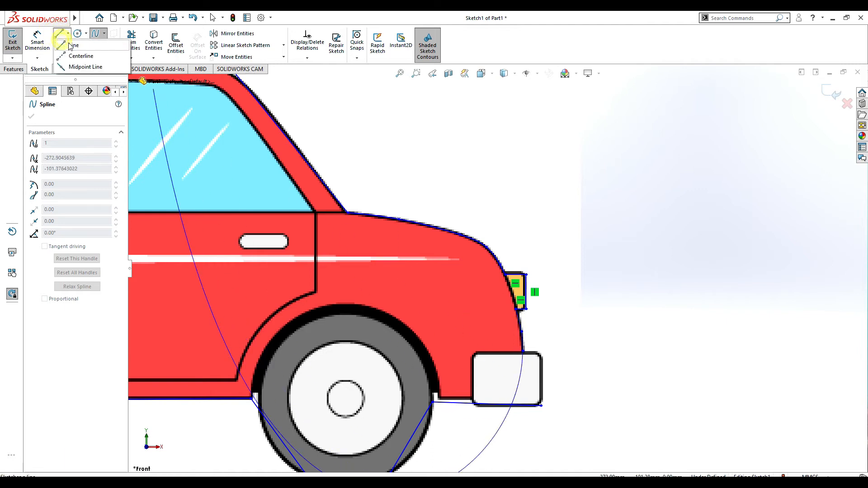
left_click(70, 45)
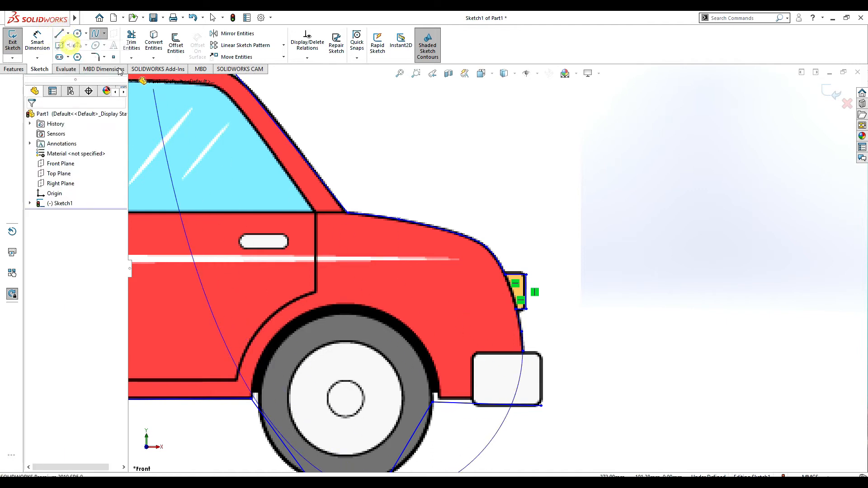
left_click(523, 352)
left_click(544, 357)
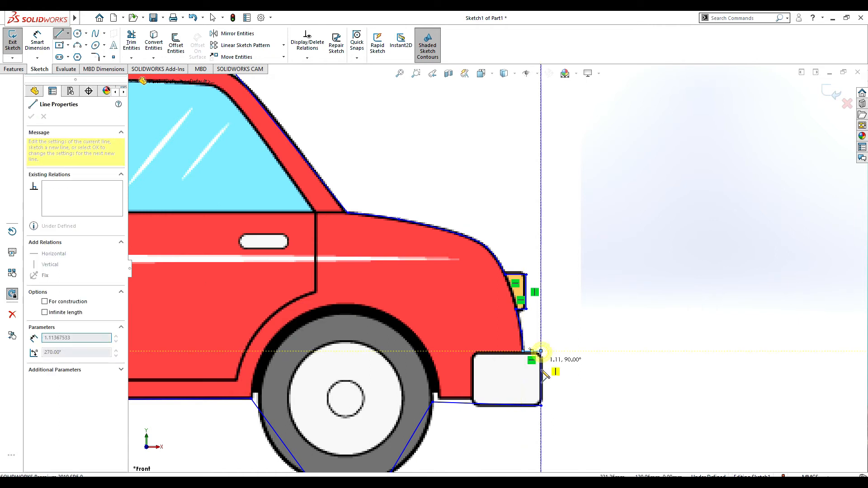
double_click(541, 405)
Step: Delete the three traced lines crossing the rear wheel
scroll(417, 365, "up", 4)
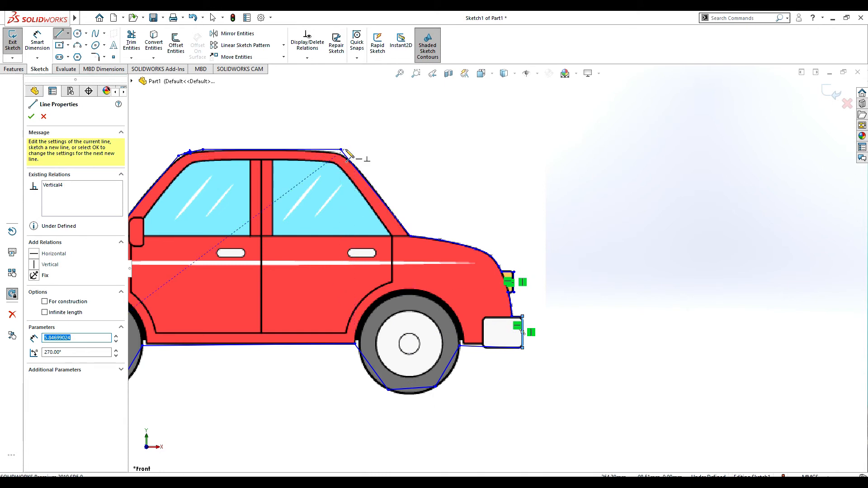
scroll(189, 168, "down", 2)
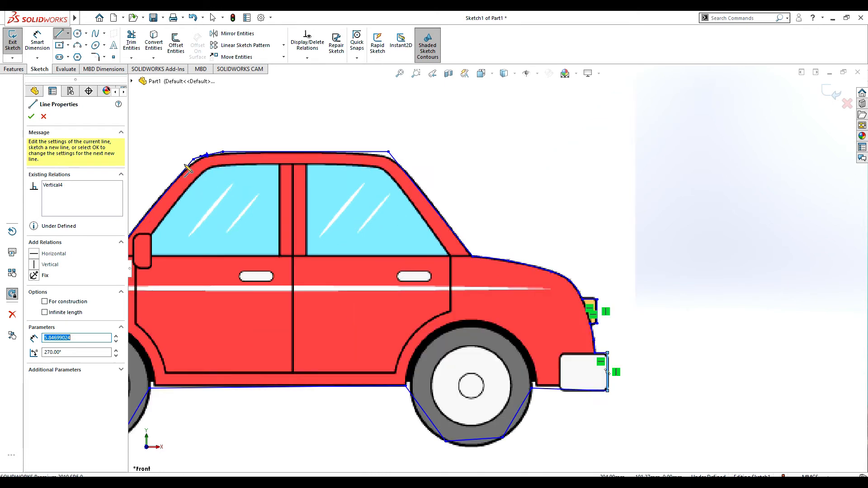
scroll(480, 269, "up", 2)
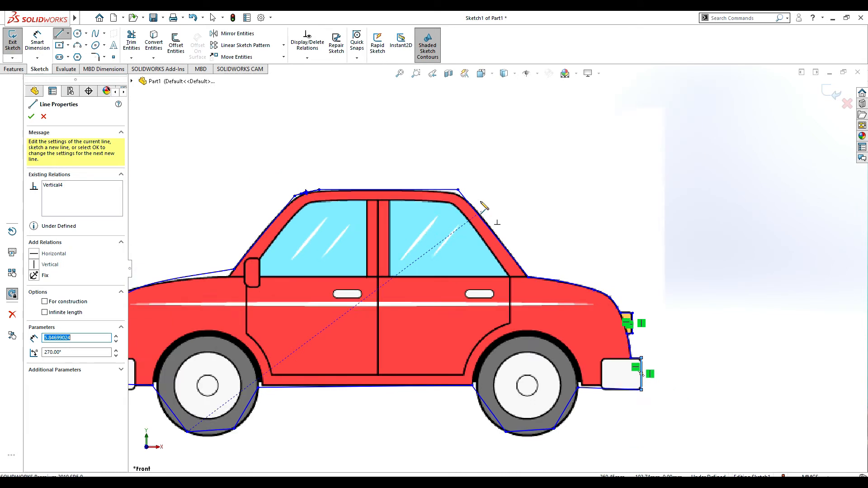
scroll(561, 338, "down", 5)
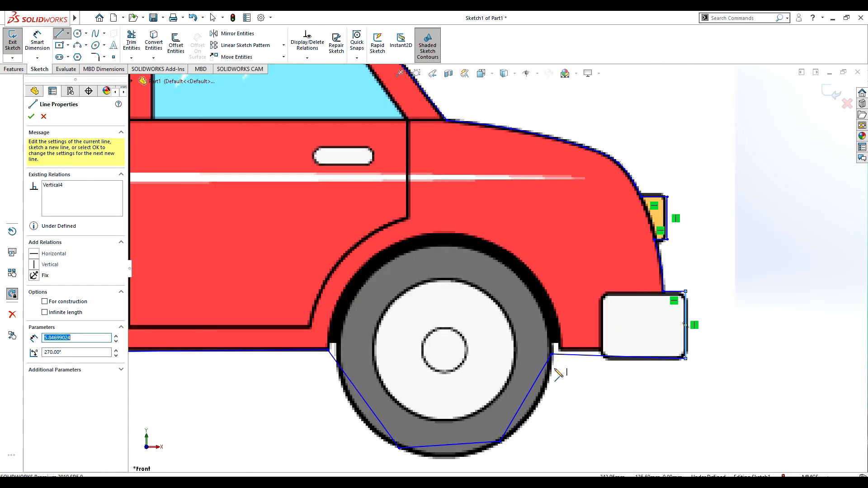
scroll(372, 433, "down", 1)
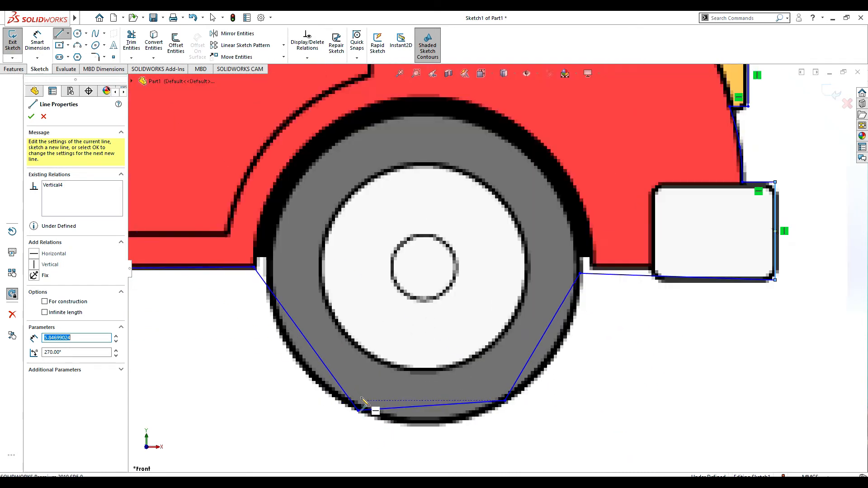
scroll(363, 400, "up", 2)
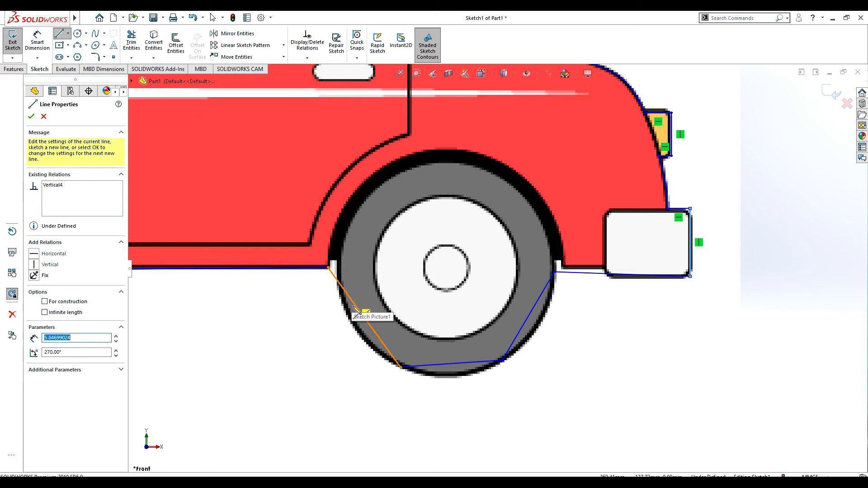
key("Escape")
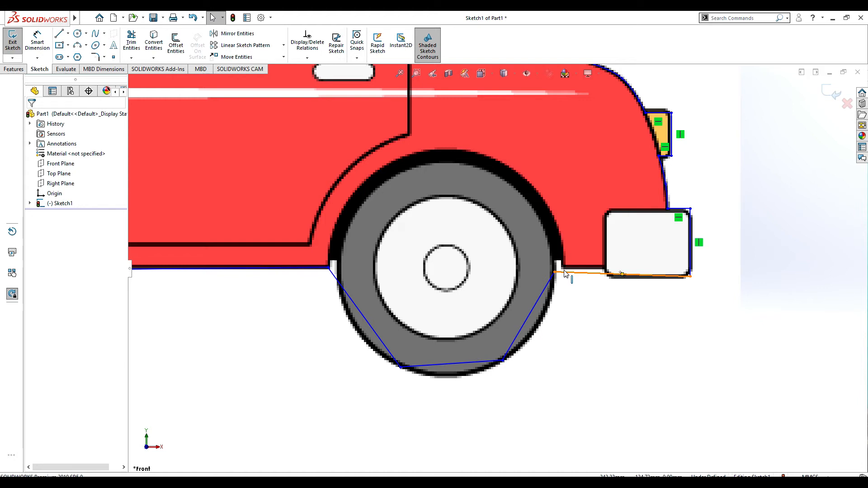
left_click(542, 295)
key("Delete")
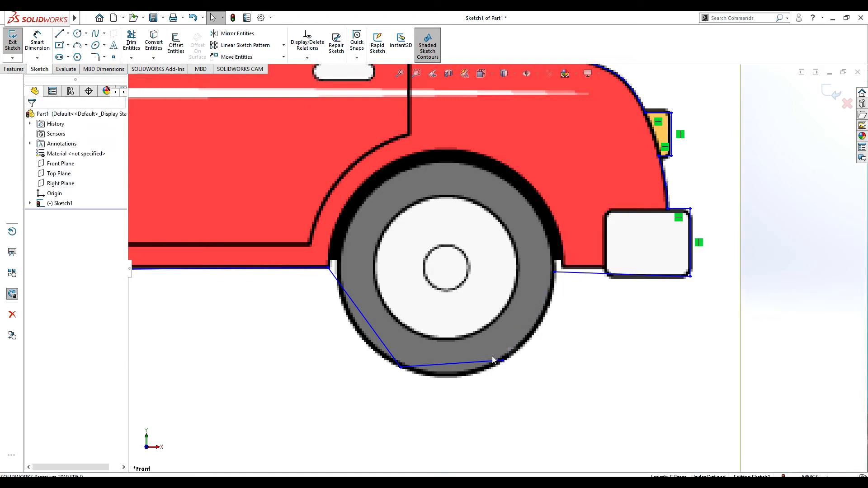
left_click(443, 366)
key("Delete")
left_click(375, 331)
key("Delete")
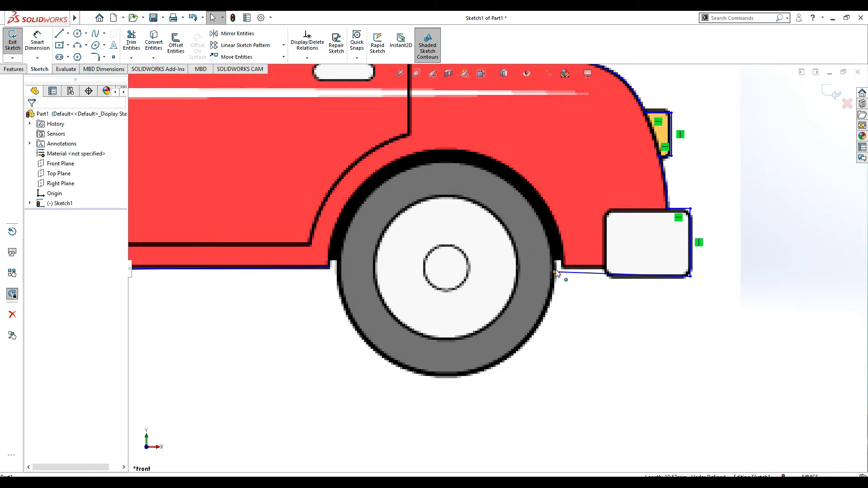
Step: Shorten the bumper's lower line to about X -238.3 mm, Y -135.3 mm and draw lines from there to the rear wheel arch's edge
left_click_drag(555, 274, 608, 276)
left_click(67, 34)
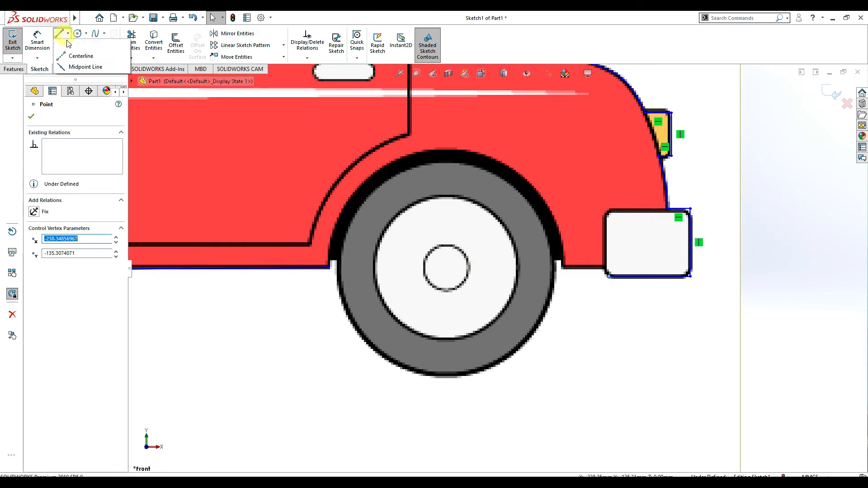
left_click(68, 43)
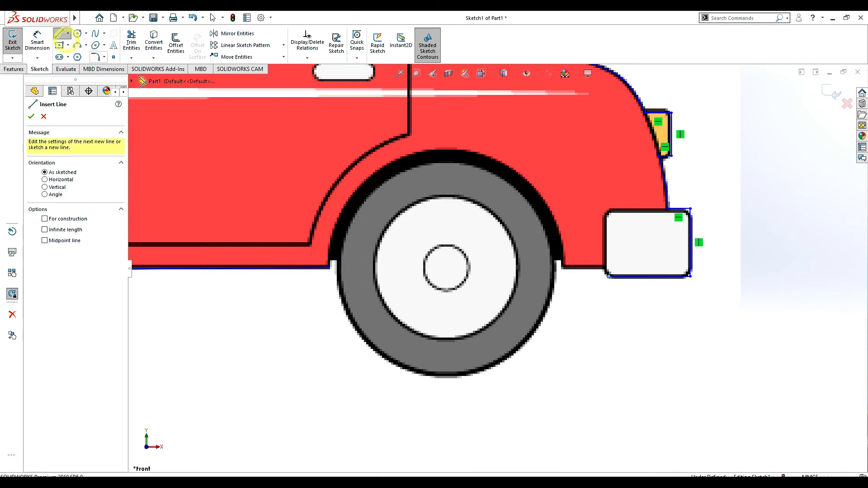
left_click(608, 276)
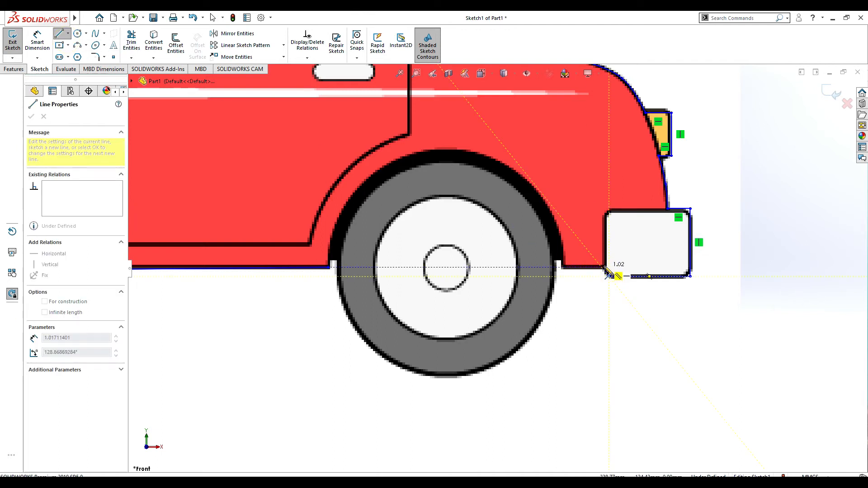
left_click(563, 268)
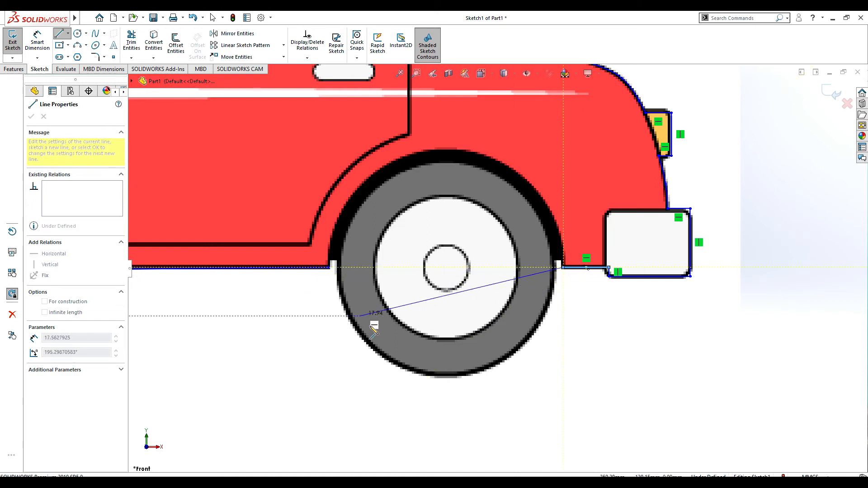
Step: Delete the three traced lines crossing the lower half of the front wheel
key("Escape")
scroll(320, 265, "up", 3)
scroll(387, 252, "up", 4)
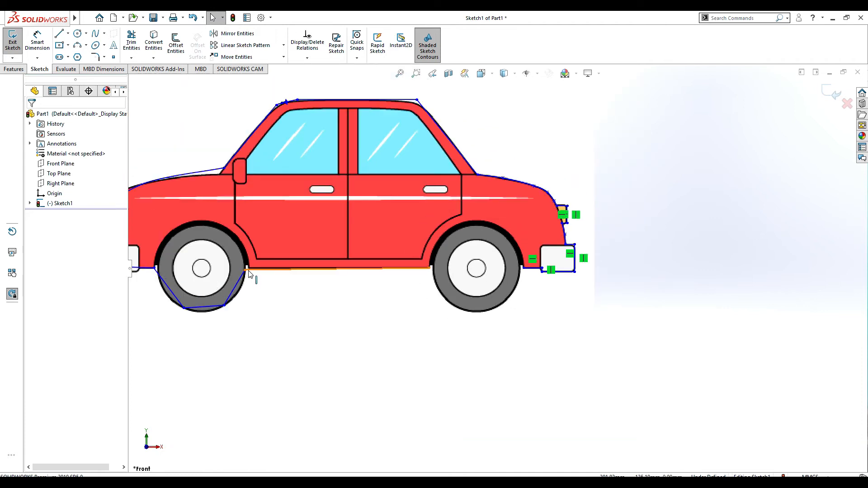
left_click(245, 270)
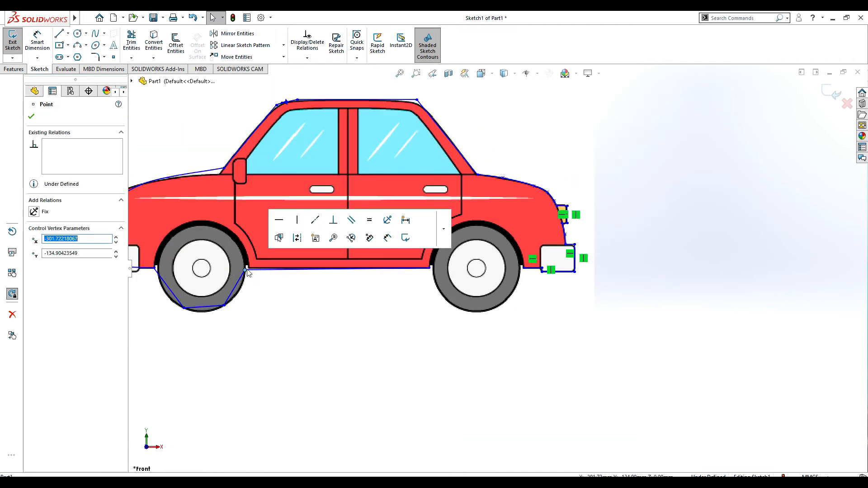
left_click(245, 270)
left_click(240, 278)
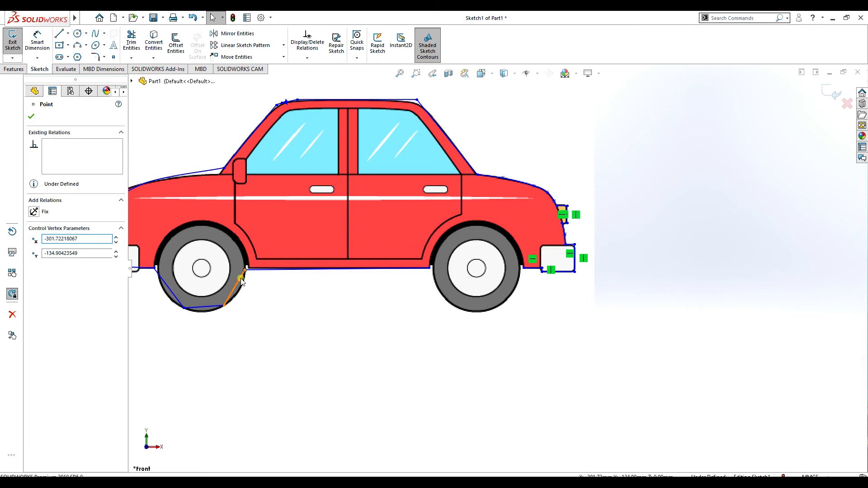
key("Delete")
left_click(206, 306)
key("Delete")
left_click(174, 297)
key("Delete")
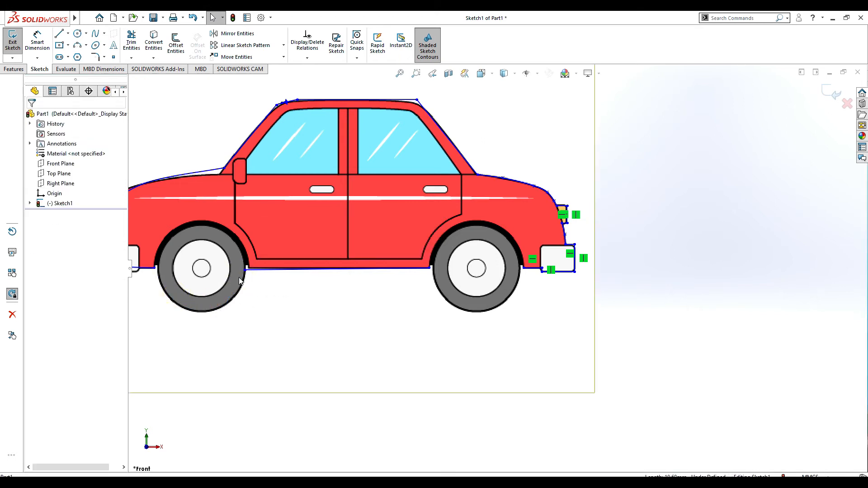
Step: Move the front end of the sill line to the front wheel arch's edge, at about X -300.8 mm, Y -134.5 mm
left_click(246, 270)
left_click(249, 270)
left_click(251, 271)
left_click(252, 270)
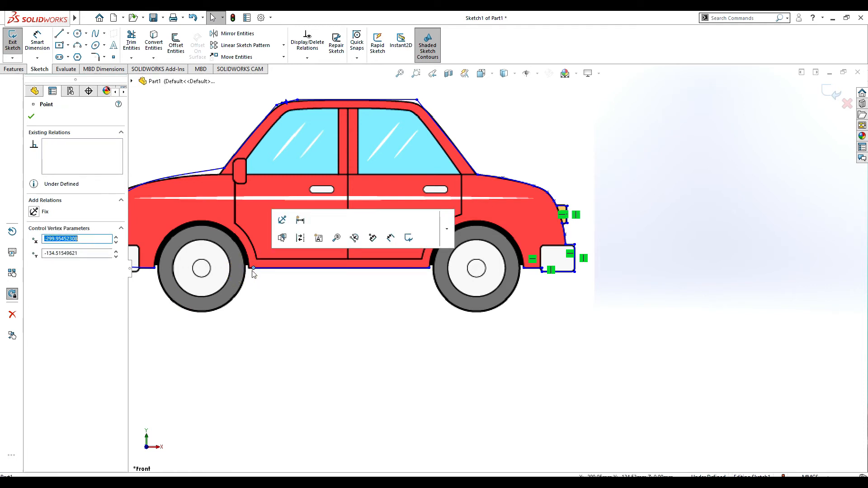
key("Delete")
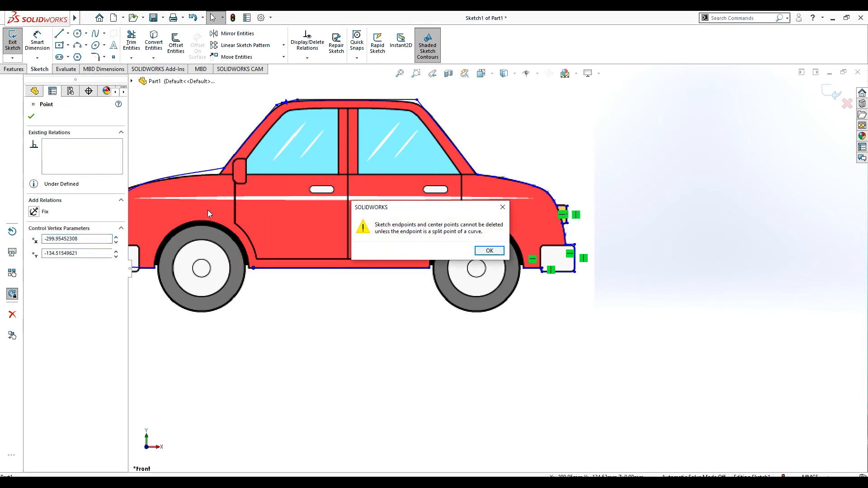
left_click(503, 207)
scroll(259, 269, "down", 8)
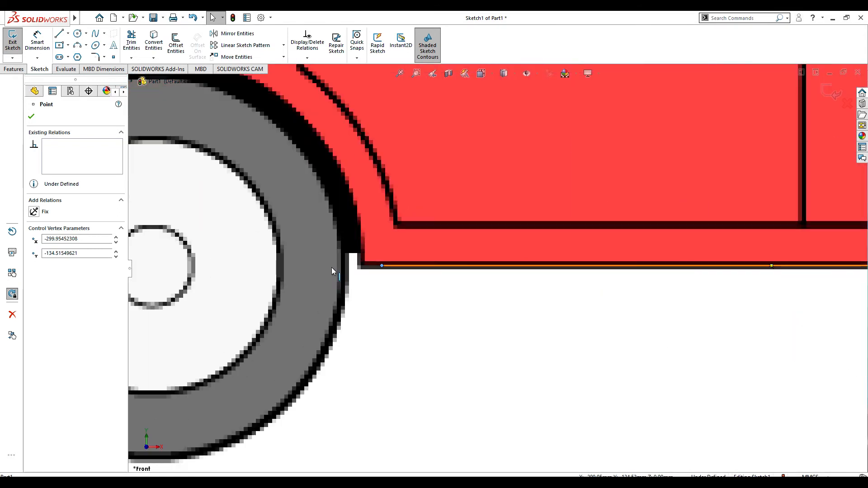
left_click_drag(393, 265, 374, 265)
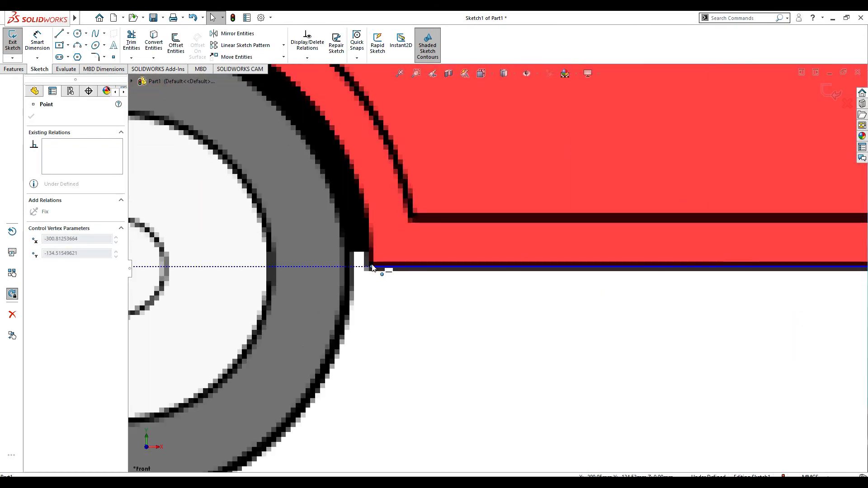
scroll(422, 287, "up", 8)
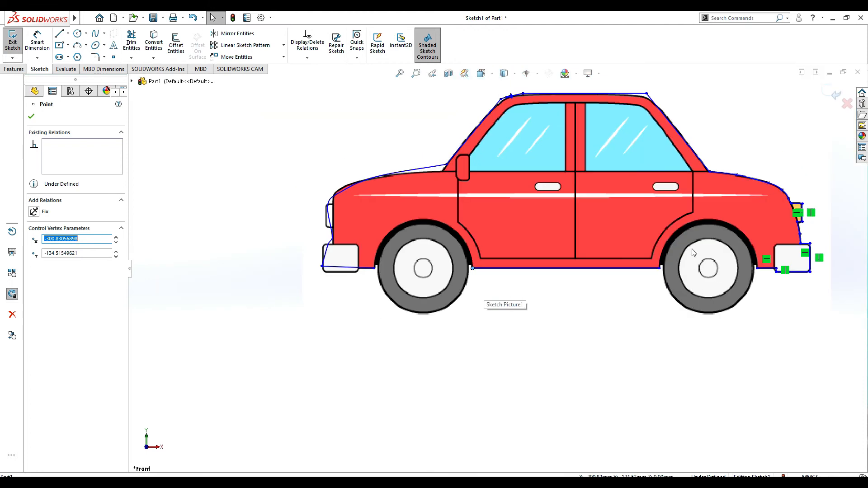
Step: Draw a perimeter circle of about 10.2 mm radius through the rear wheel arch's two lower ends and trim away its lower part
scroll(687, 244, "down", 4)
left_click(78, 33)
scroll(562, 284, "up", 4)
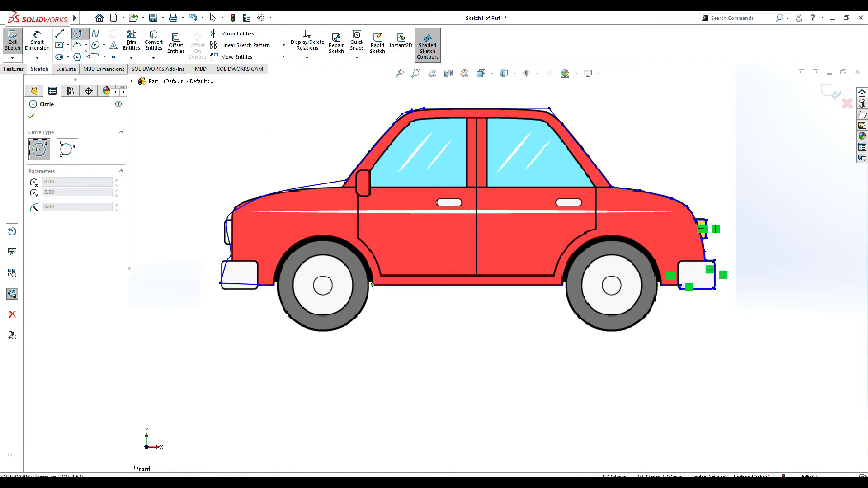
left_click(85, 34)
left_click(97, 57)
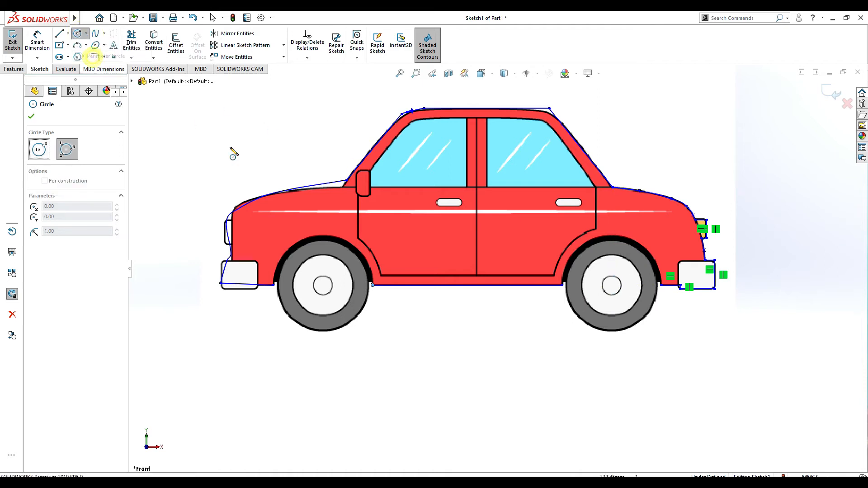
scroll(590, 268, "down", 3)
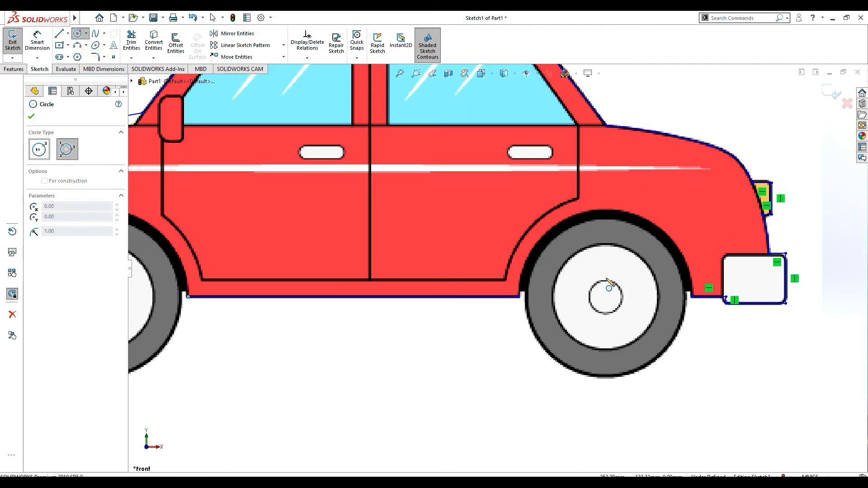
left_click(519, 297)
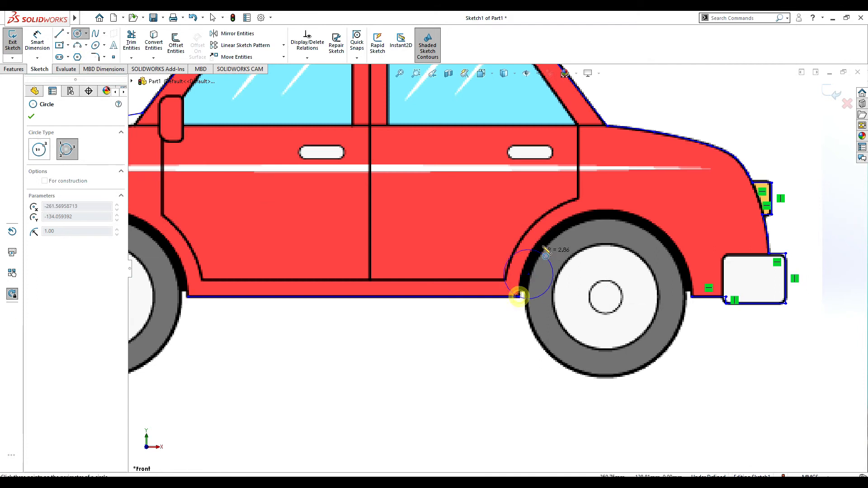
left_click(693, 296)
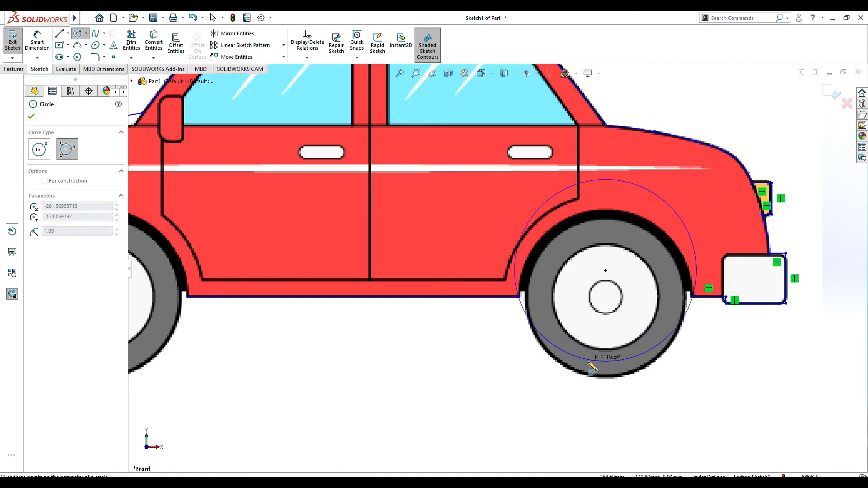
left_click(612, 389)
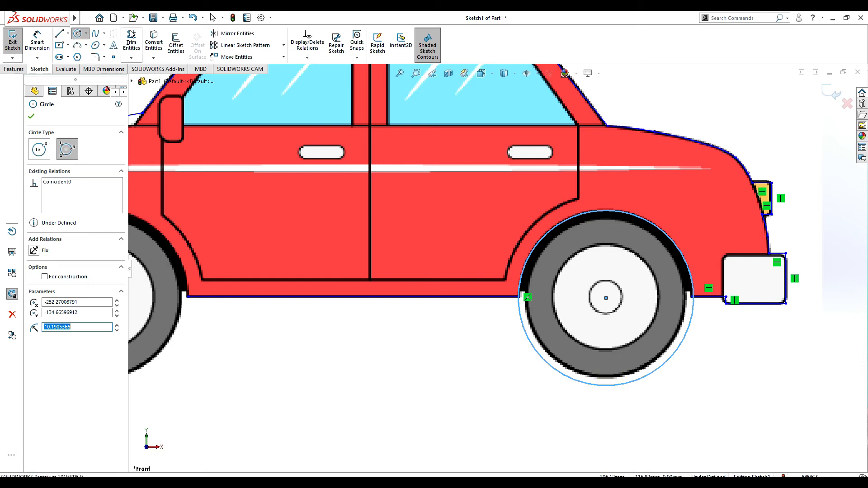
left_click(131, 42)
left_click(554, 367)
Step: Draw a center circle of about 9.1 mm radius along the rear tire's outer edge, centered on the rear arch's center point
left_click(85, 33)
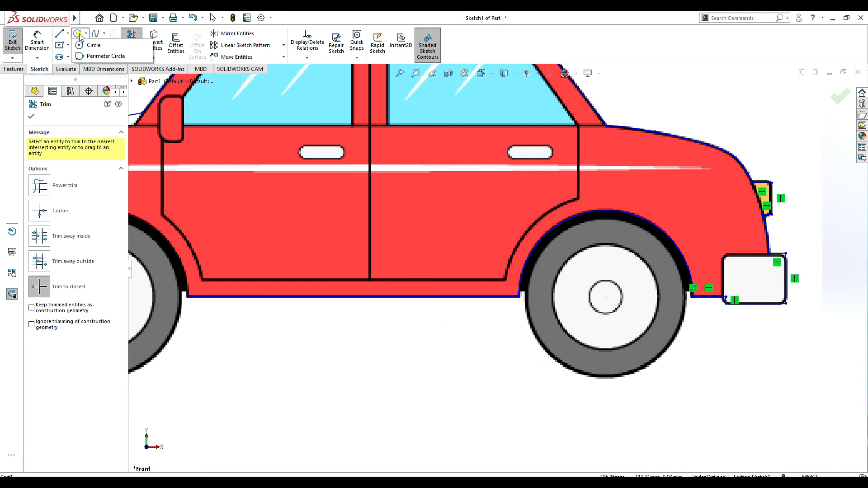
left_click(86, 46)
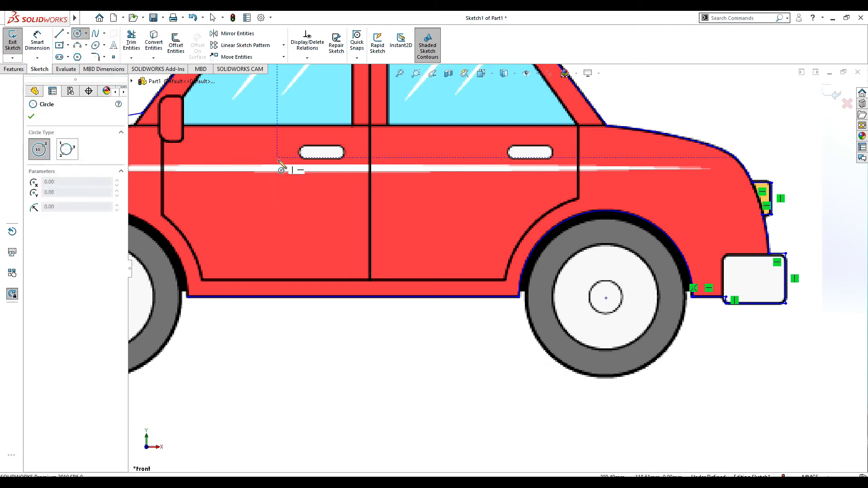
left_click(86, 33)
left_click(84, 46)
key("Escape")
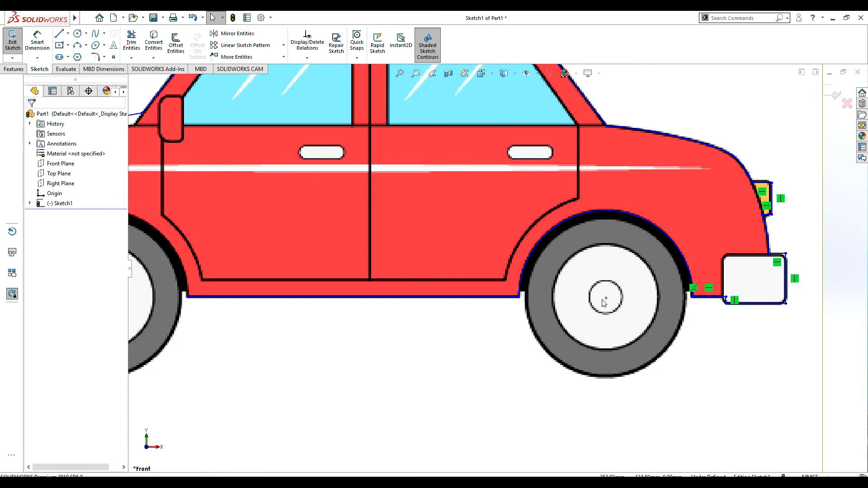
left_click(605, 299)
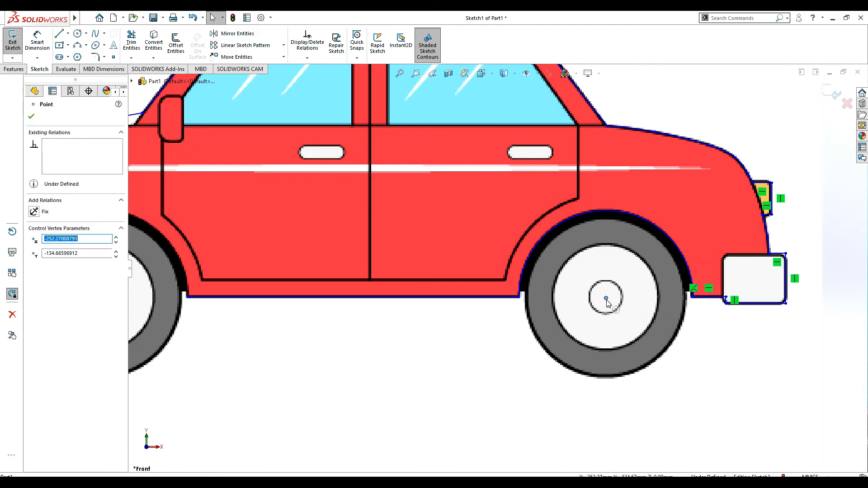
left_click(78, 33)
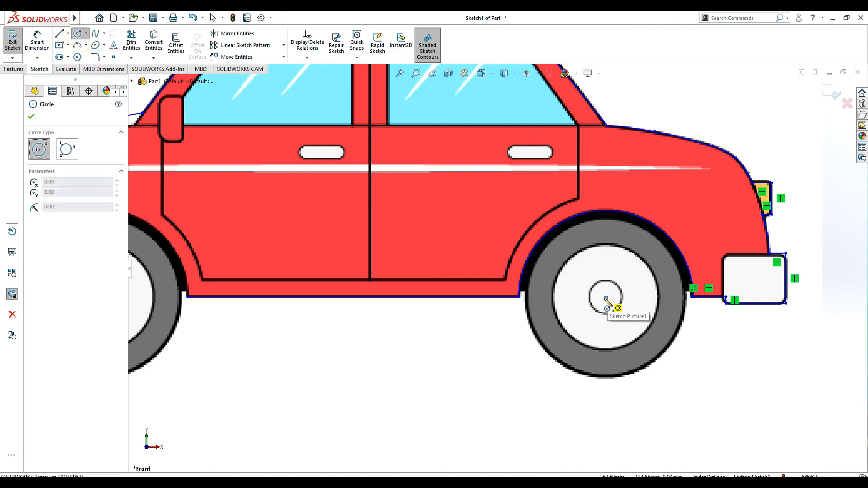
left_click(606, 298)
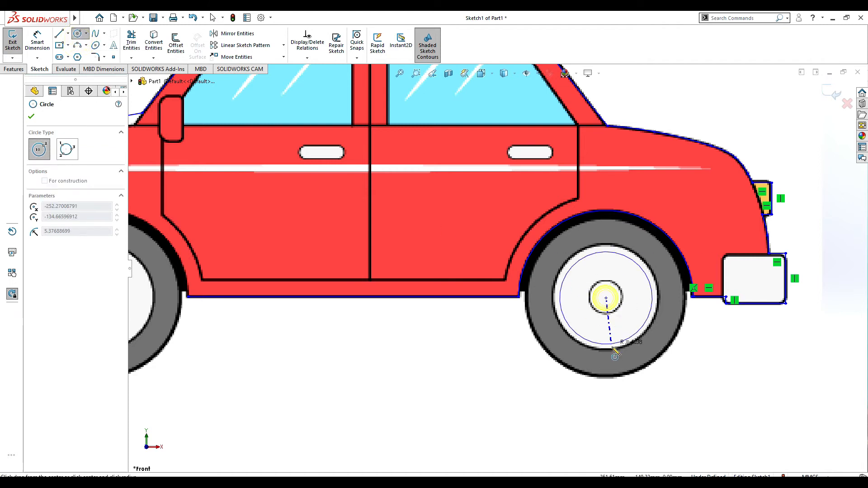
left_click(614, 383)
scroll(500, 296, "up", 3)
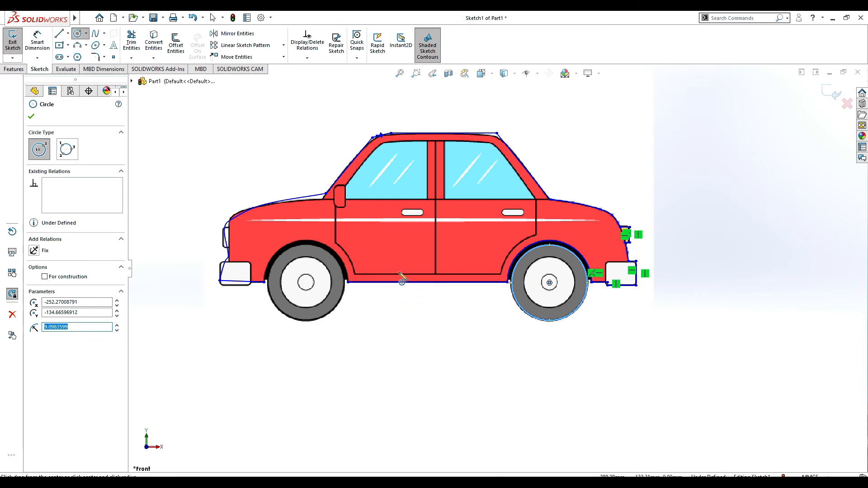
Step: Draw a perimeter circle of about 10.2 mm radius around the front wheel through the front arch's two lower ends
scroll(266, 291, "down", 1)
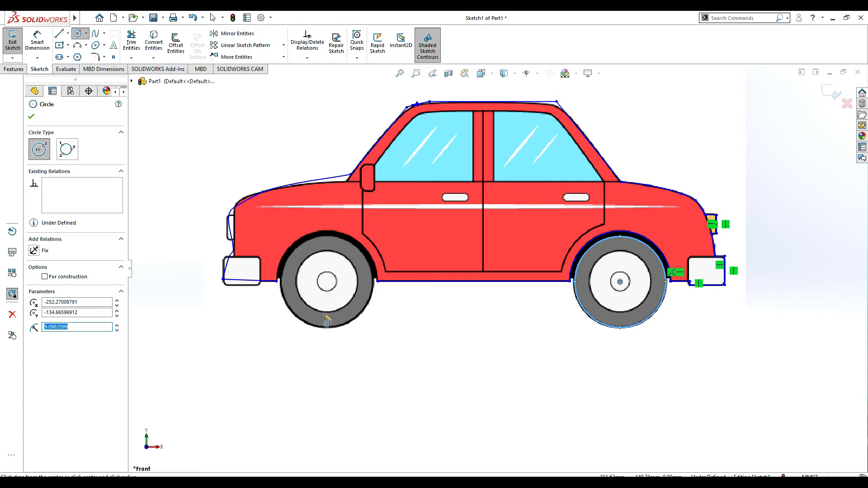
left_click(86, 33)
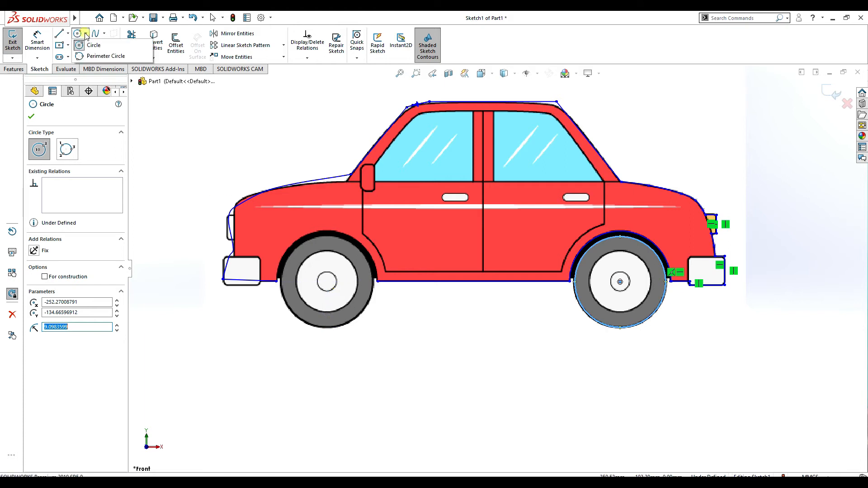
left_click(97, 57)
left_click(378, 281)
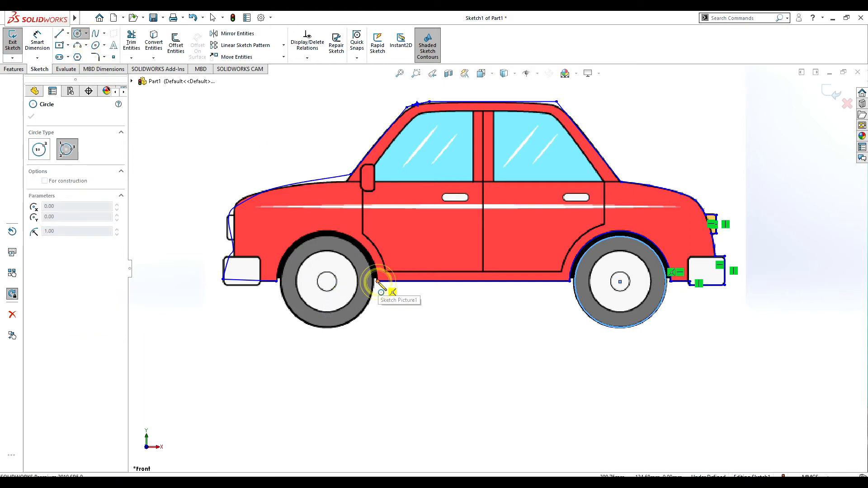
left_click(277, 281)
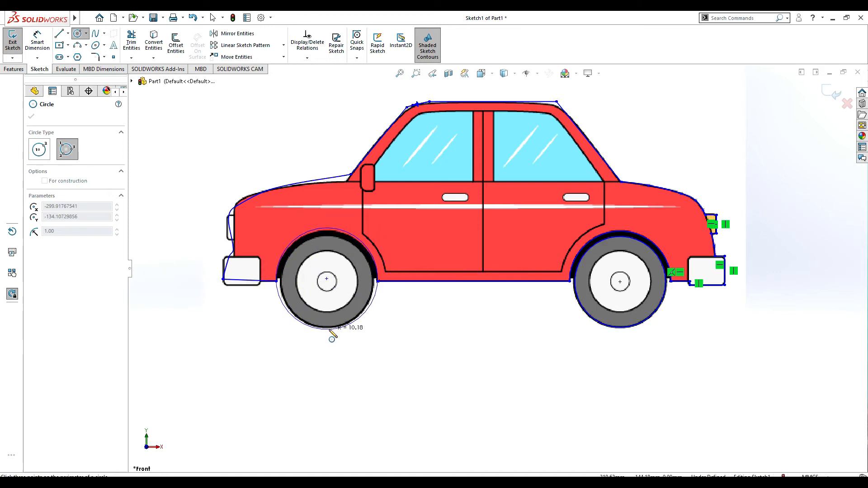
left_click(328, 332)
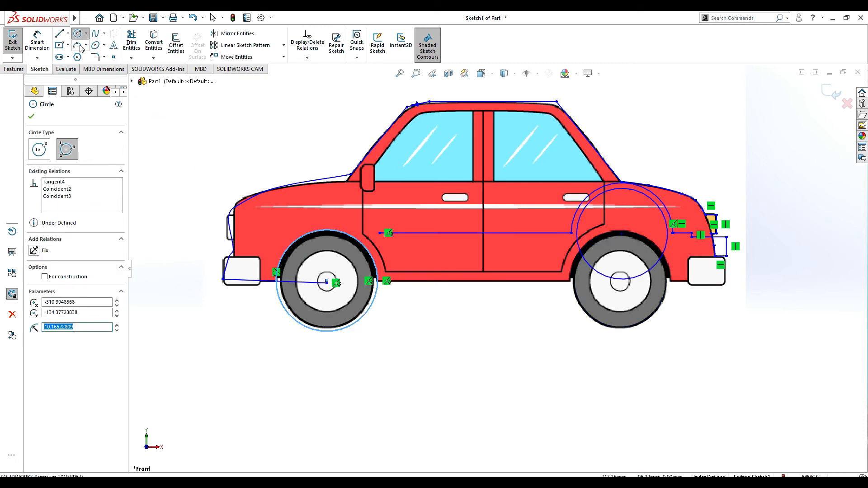
Step: Try to draw a center circle of about 9.5 mm radius along the front tire's outer edge from the front arch circle's center
left_click(77, 34)
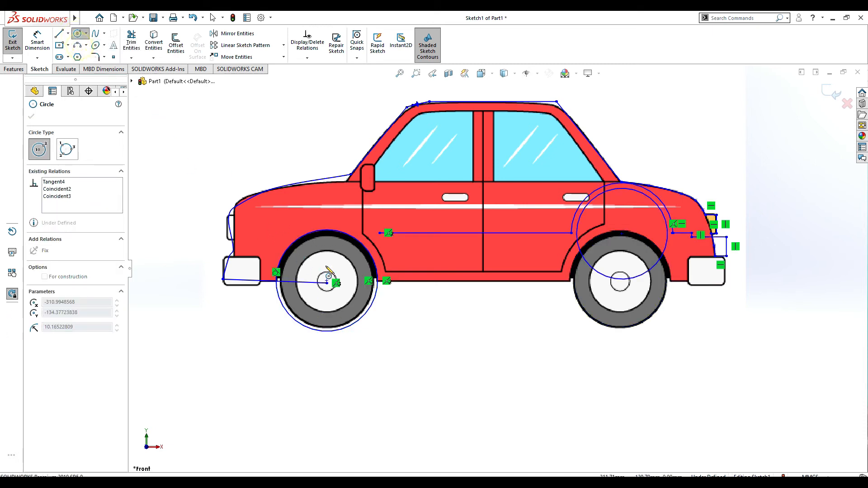
left_click(327, 282)
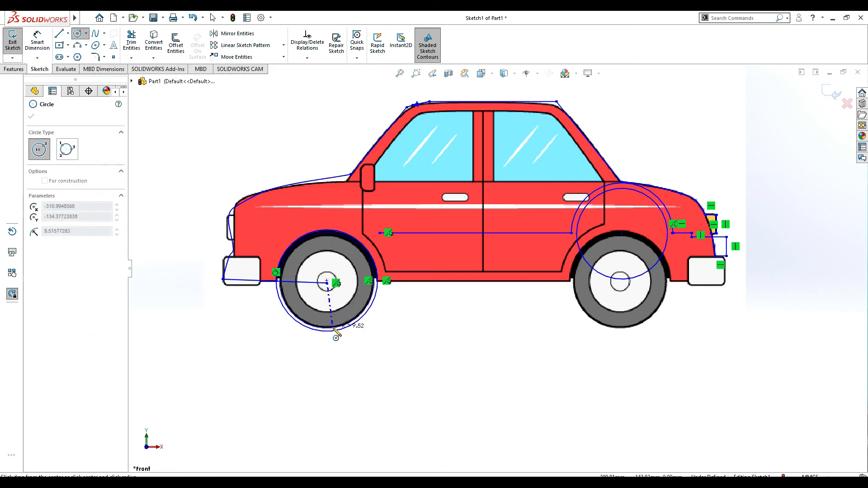
left_click(333, 328)
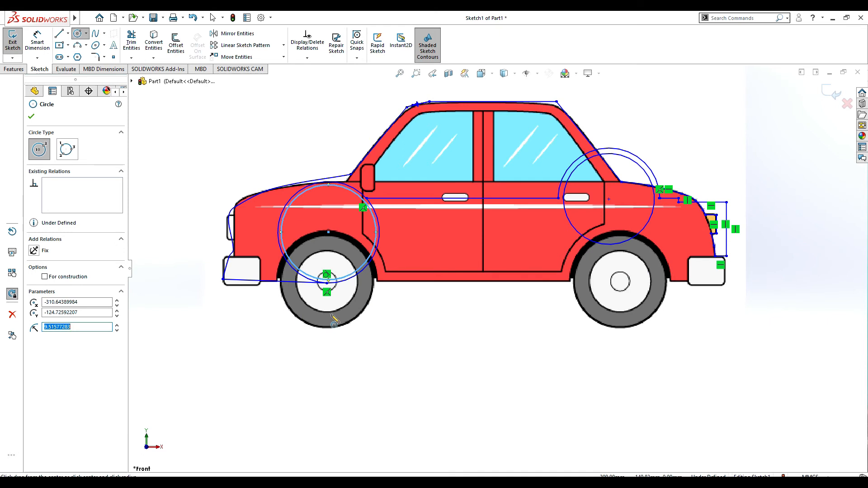
key("Escape")
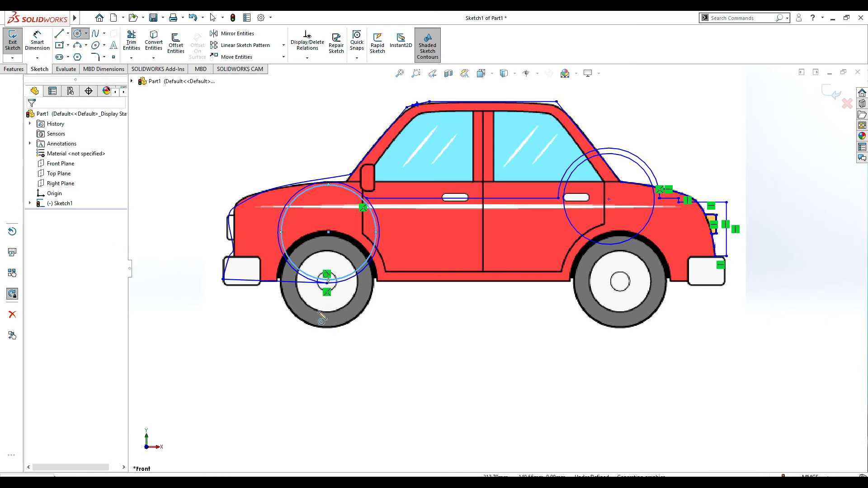
Step: Delete the line running from the front bumper's lower corner to the front wheel's center and the circle around the front wheel arch
left_click(285, 280)
key("Delete")
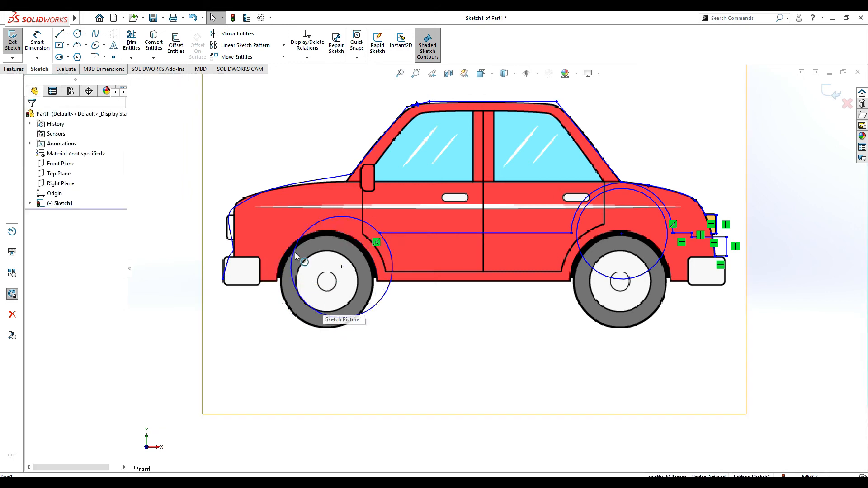
left_click(351, 218)
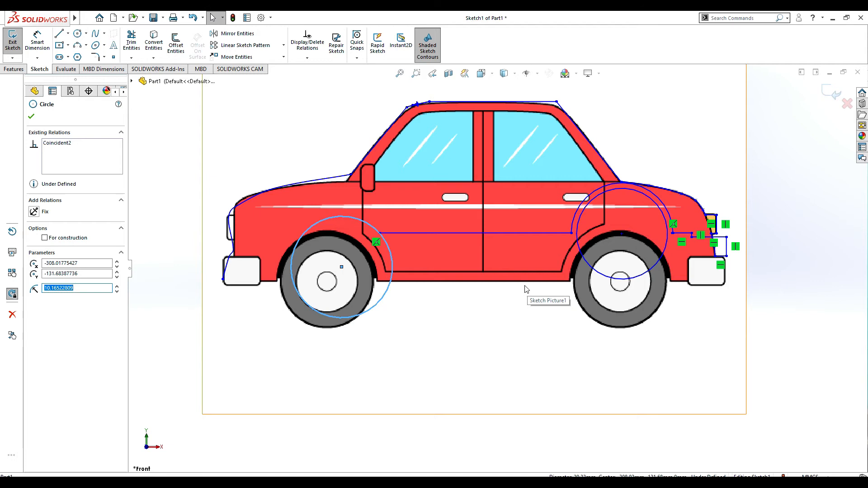
key("Delete")
Step: Undo the trial moves of the sill and rear window lines, and the earlier edits back to the rear tire circle
mouse_move(543, 233)
left_mouse_down()
mouse_move(527, 277)
mouse_move(501, 249)
left_mouse_up()
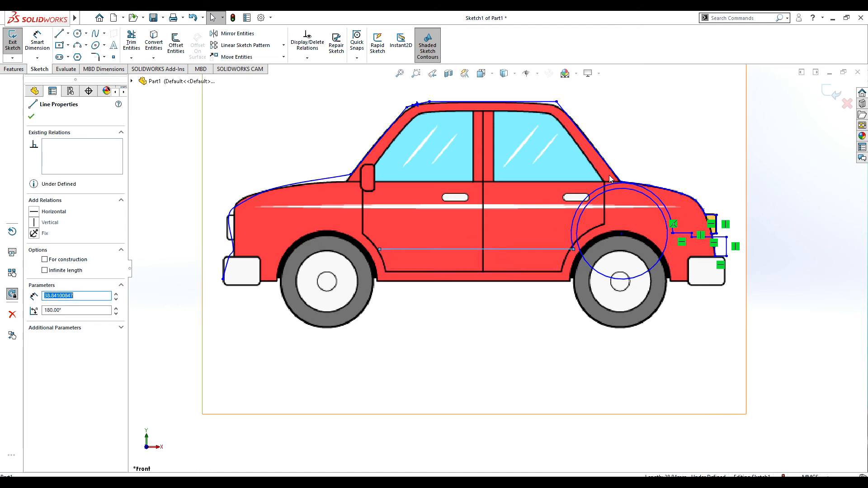
left_click_drag(619, 182, 614, 193)
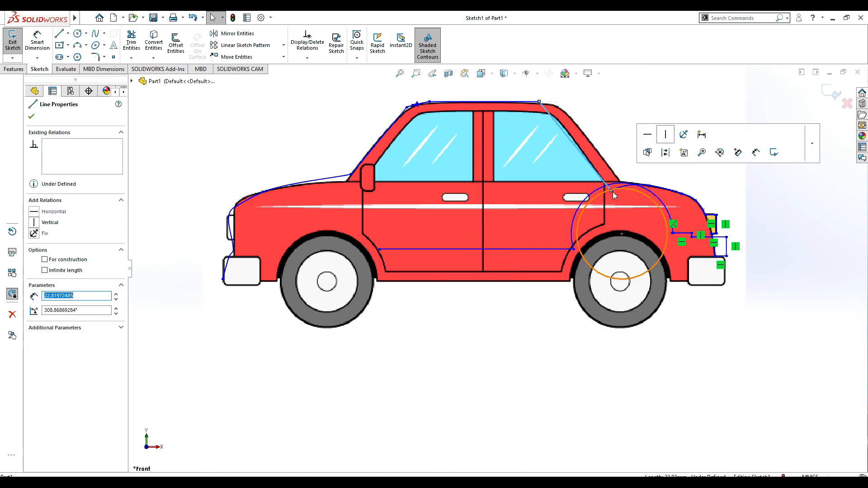
key("ctrl+z")
key("ctrl+z")
key("ctrl+z")
key("ctrl+z")
key("ctrl+z")
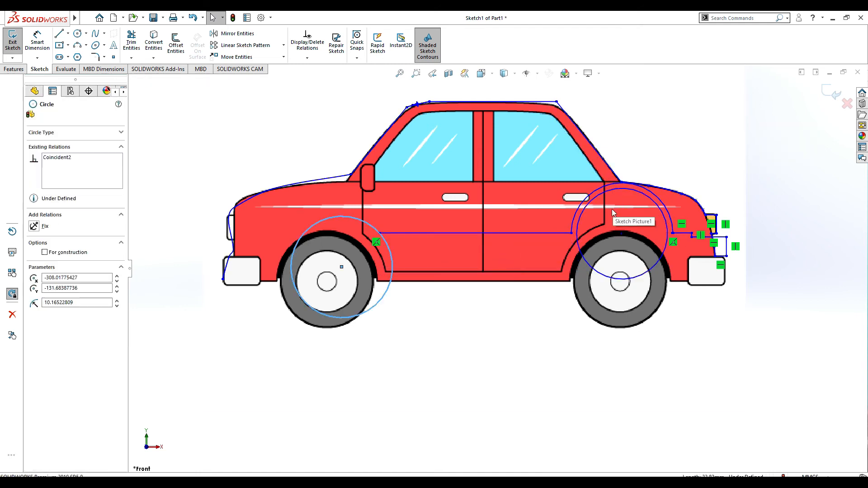
key("ctrl+z")
key("ctrl+z")
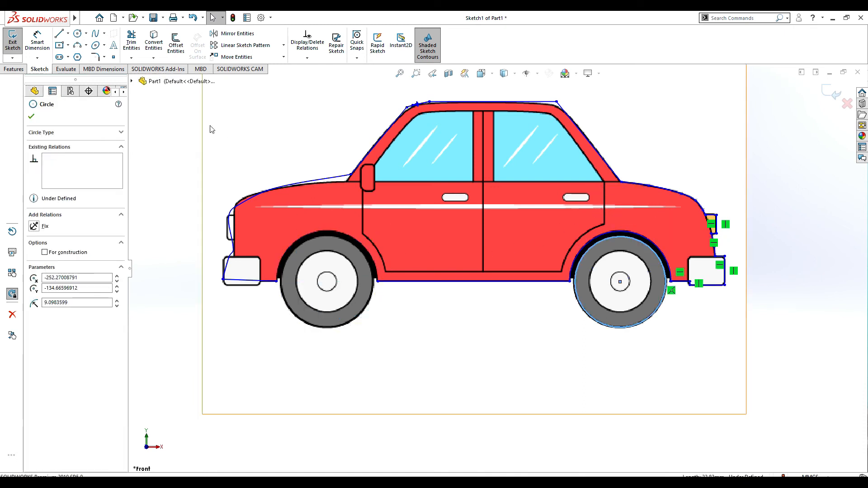
Step: Draw a perimeter circle of about 10.2 mm radius around the front wheel through the front arch's two lower ends
left_click(85, 33)
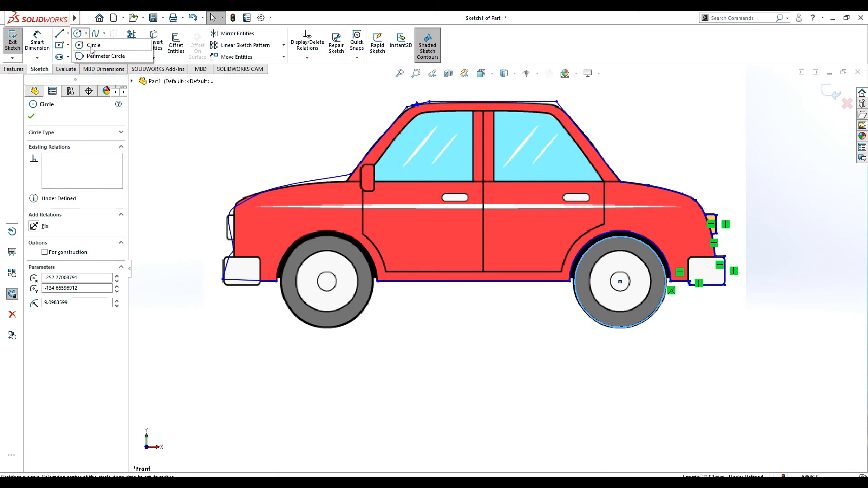
left_click(93, 46)
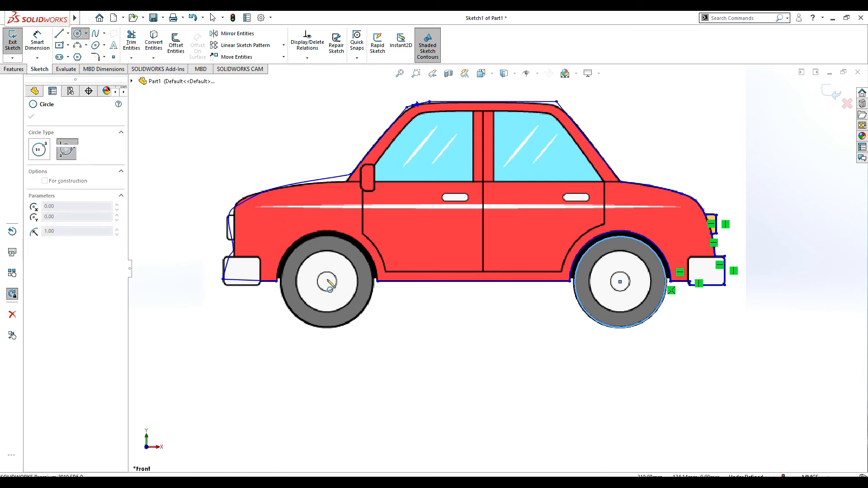
left_click(277, 282)
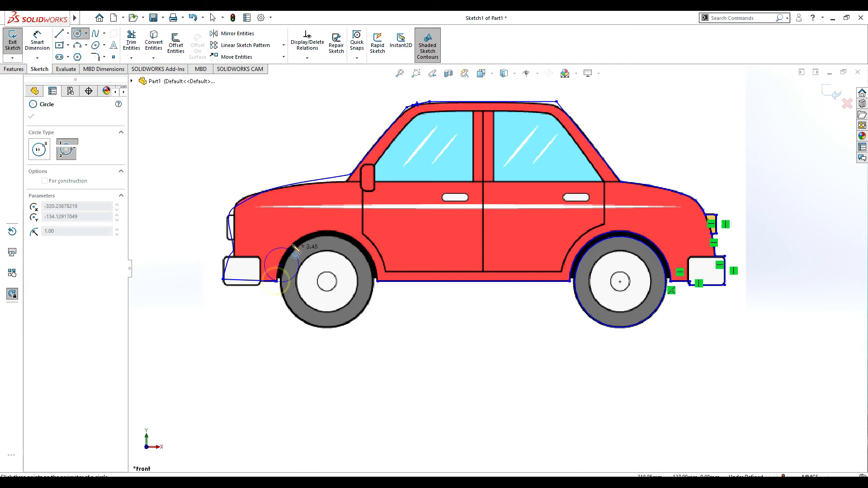
left_click(378, 281)
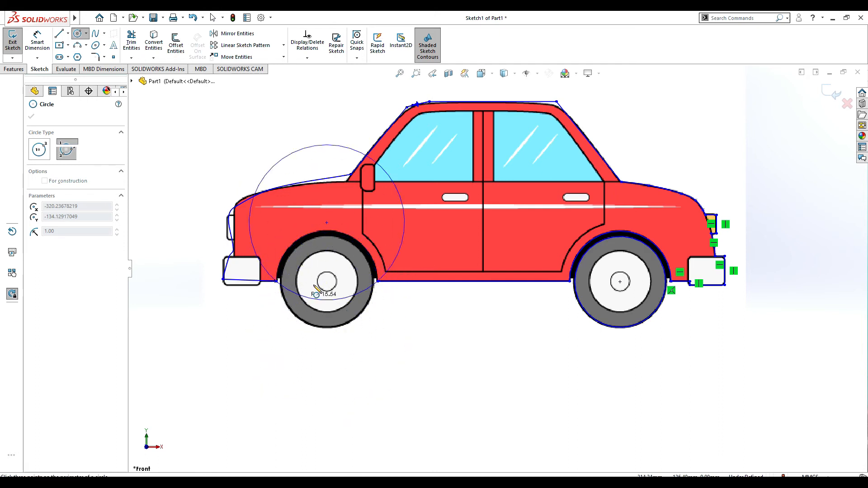
left_click(322, 333)
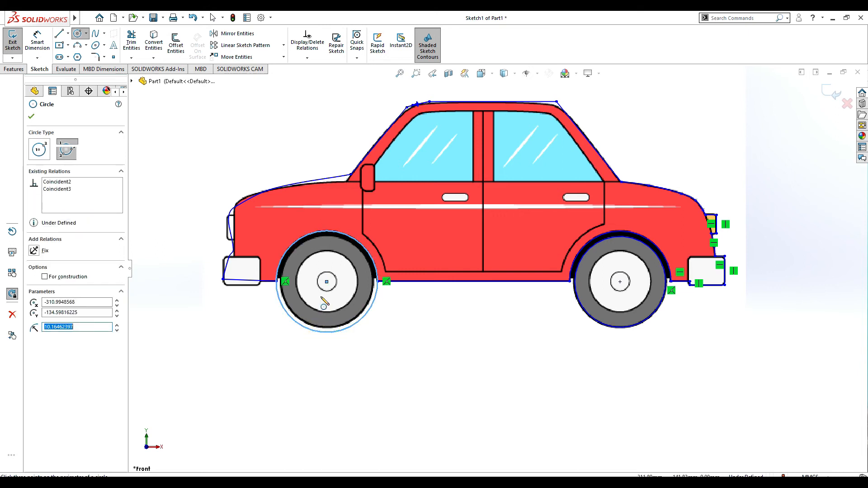
left_click(32, 117)
Step: Trim away the lower part of the front arch circle and the traced outline running from the front bumper along the hood
left_click(131, 41)
left_click(288, 315)
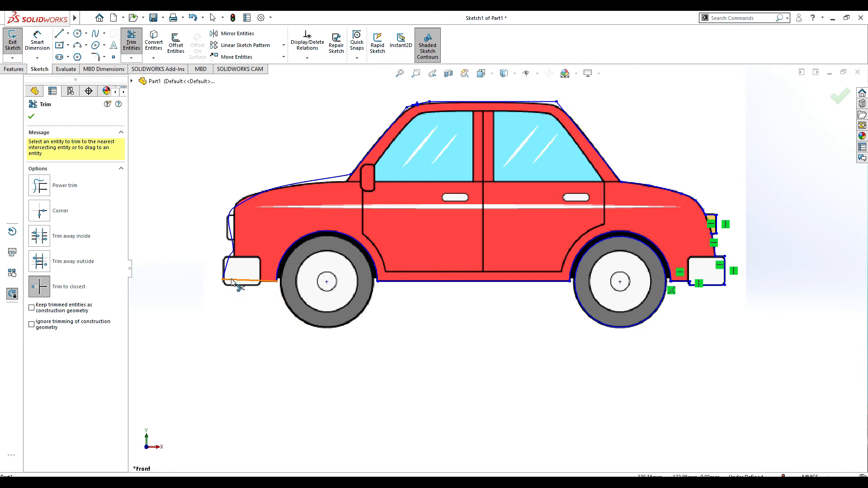
left_click(233, 243)
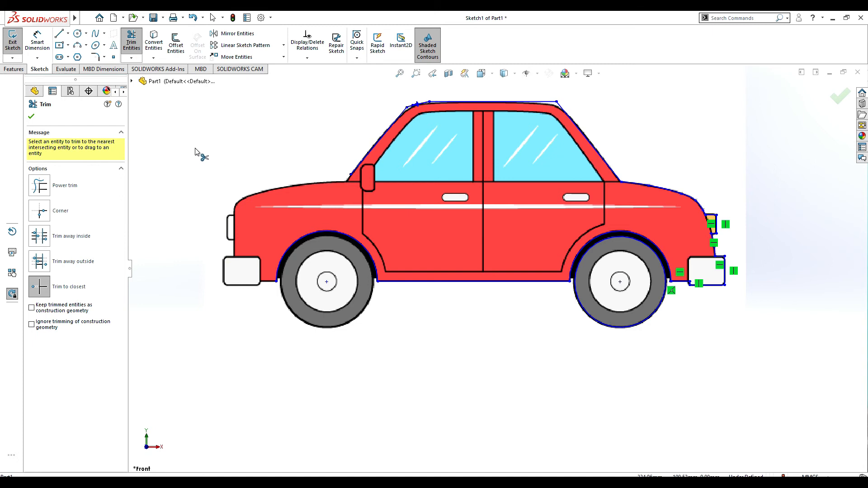
Step: Draw connected lines from the front arch's lower end around the front bumper to the body's front edge
left_click(67, 33)
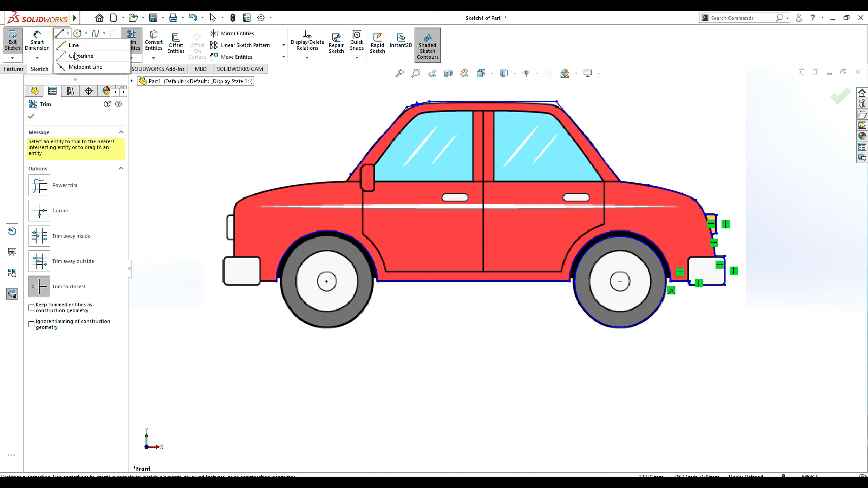
left_click(73, 45)
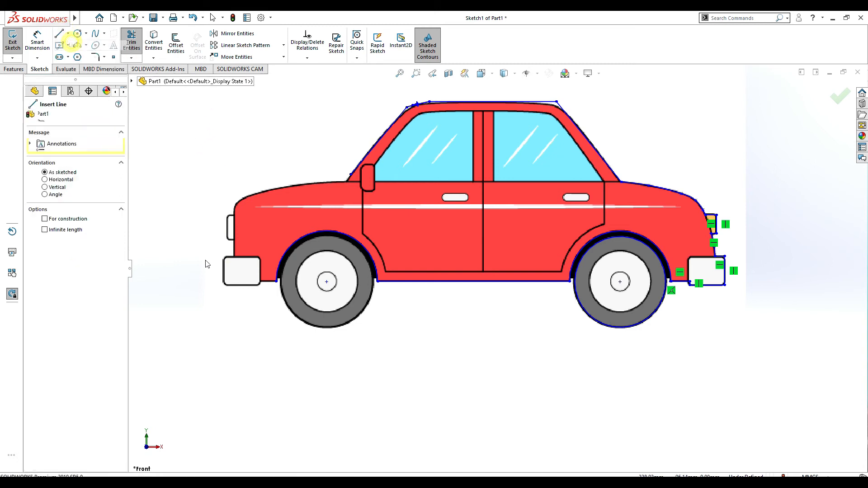
left_click(276, 281)
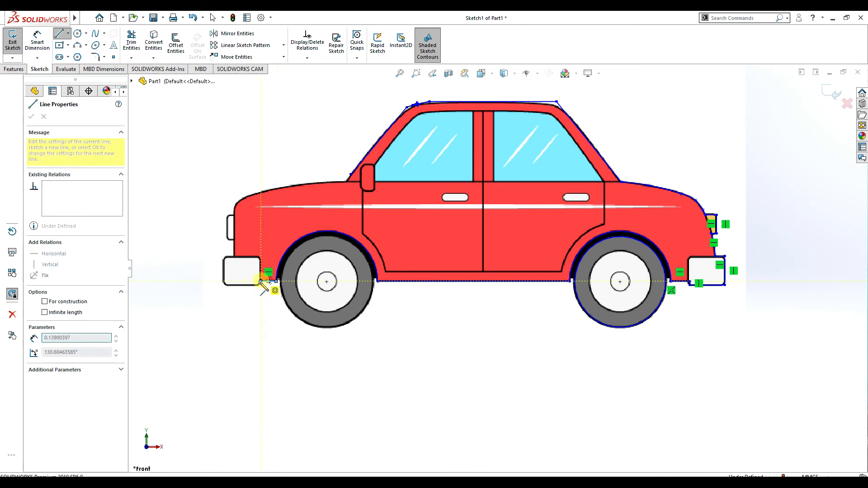
left_click(223, 285)
left_click(223, 257)
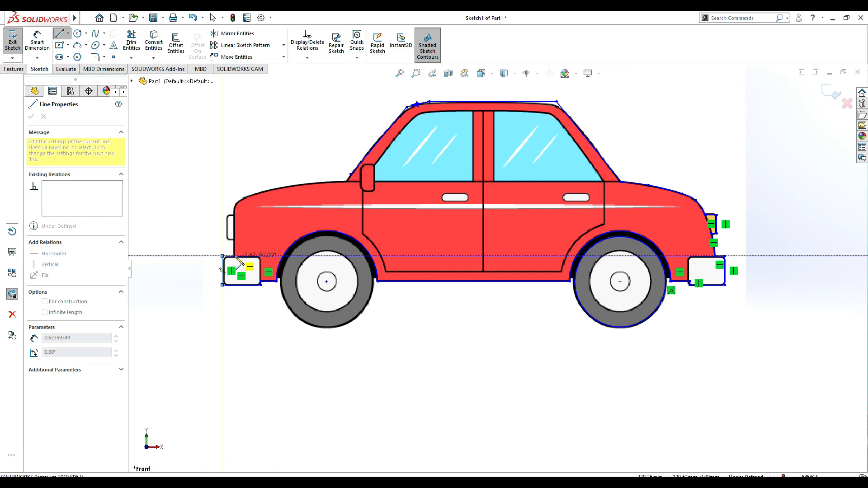
left_click(235, 257)
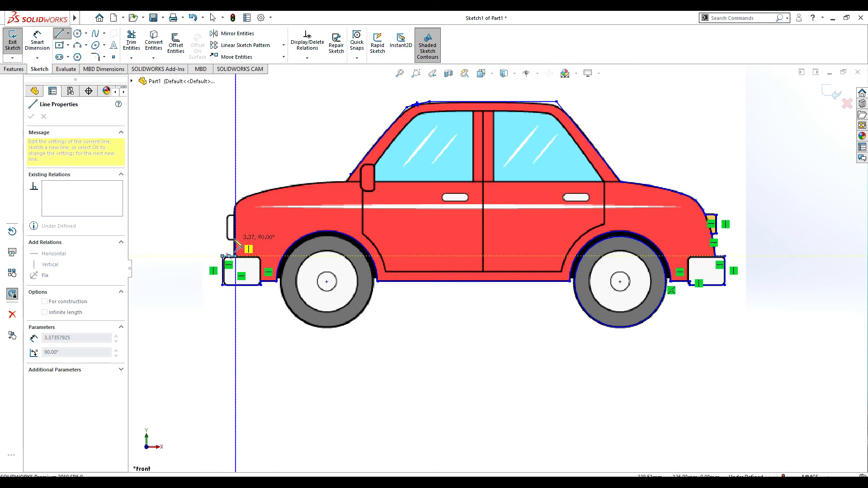
Step: Continue the lines up the body front and around the headlight, bringing the upper line's endpoint to the body edge
left_click(236, 238)
left_click(226, 238)
left_click(226, 215)
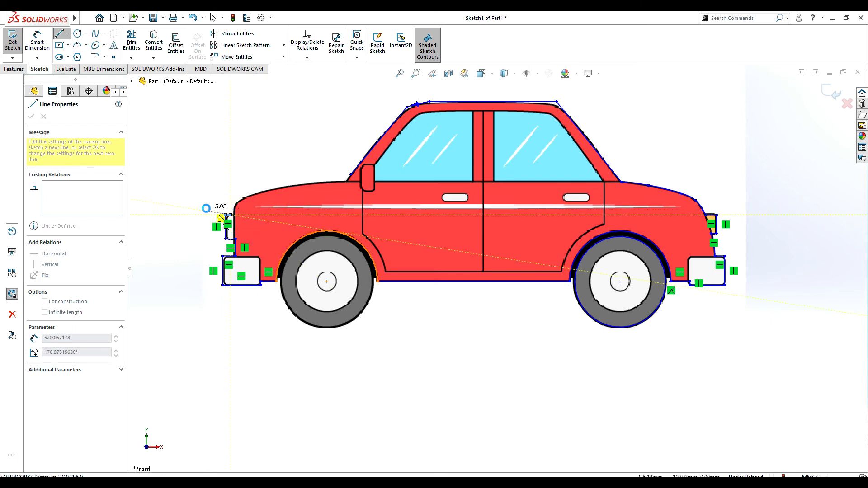
key("Escape")
scroll(307, 221, "down", 5)
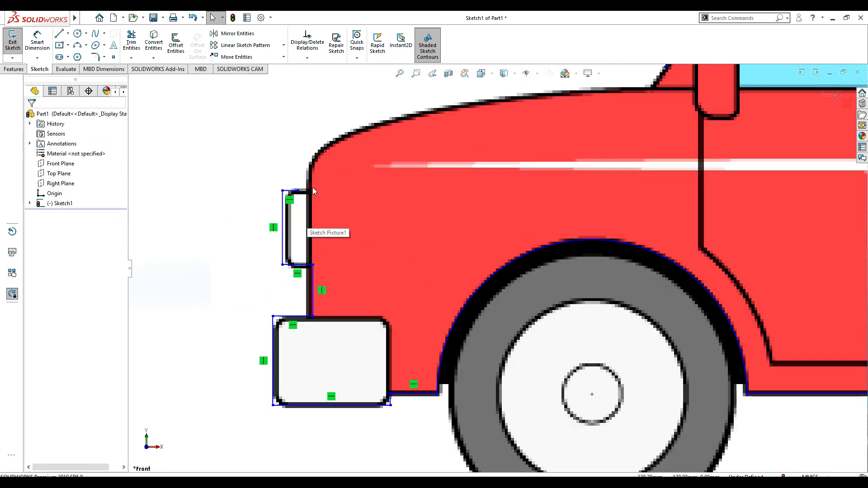
left_click(301, 193)
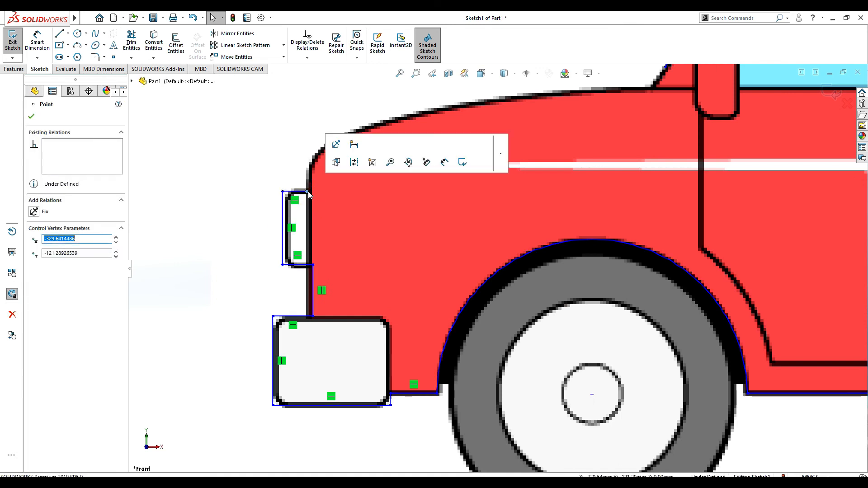
Step: Try to draw a spline from the headlight's upper corner up the hood's front edge
scroll(336, 283, "up", 2)
scroll(403, 251, "up", 3)
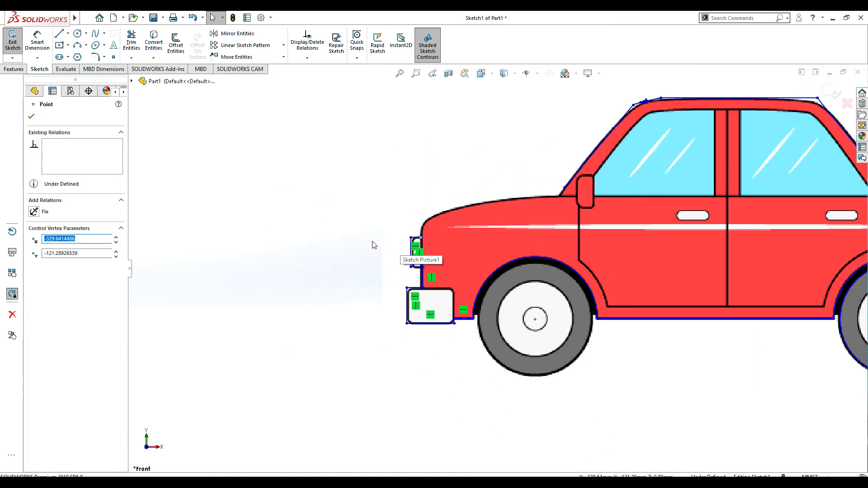
scroll(514, 276, "up", 1)
scroll(608, 273, "down", 3)
scroll(627, 273, "up", 5)
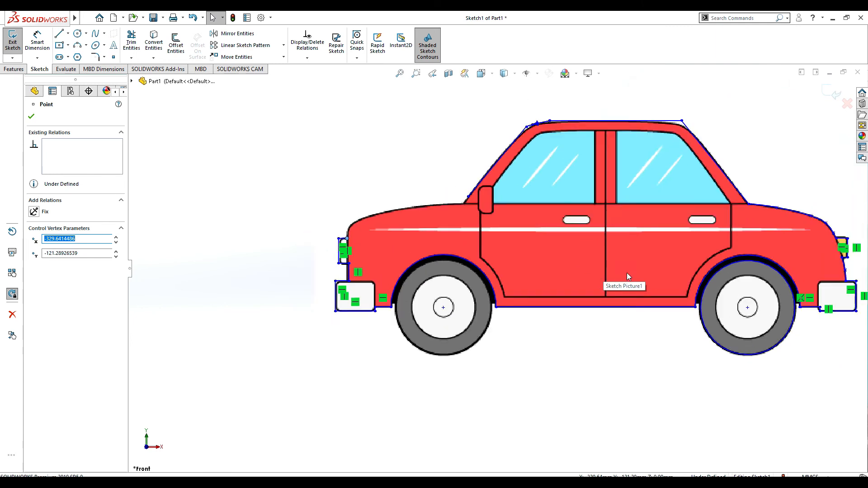
scroll(632, 248, "down", 3)
left_click(104, 33)
left_click(119, 41)
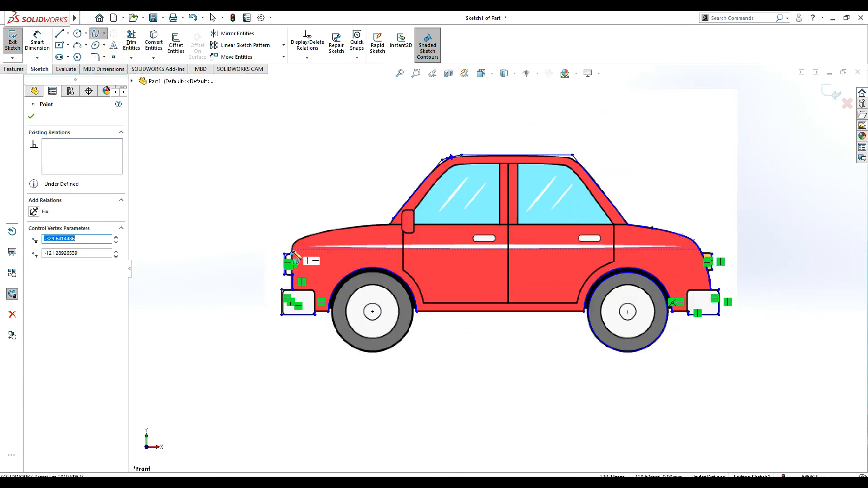
left_click(293, 249)
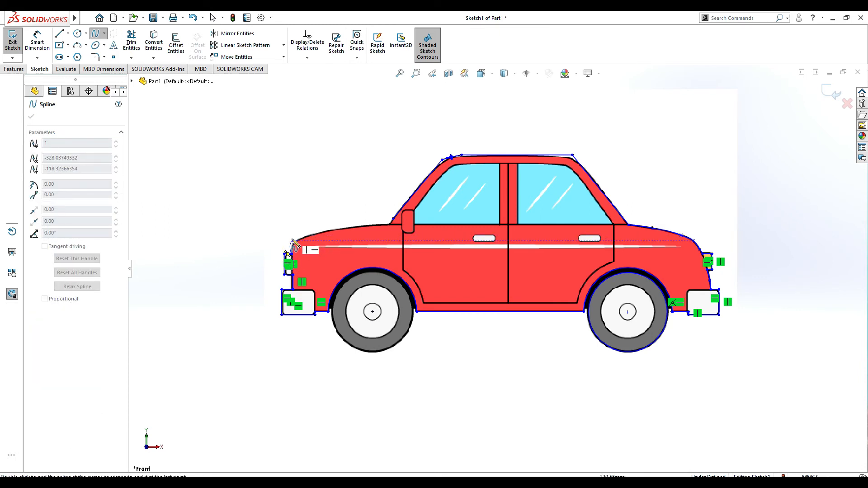
key("Escape")
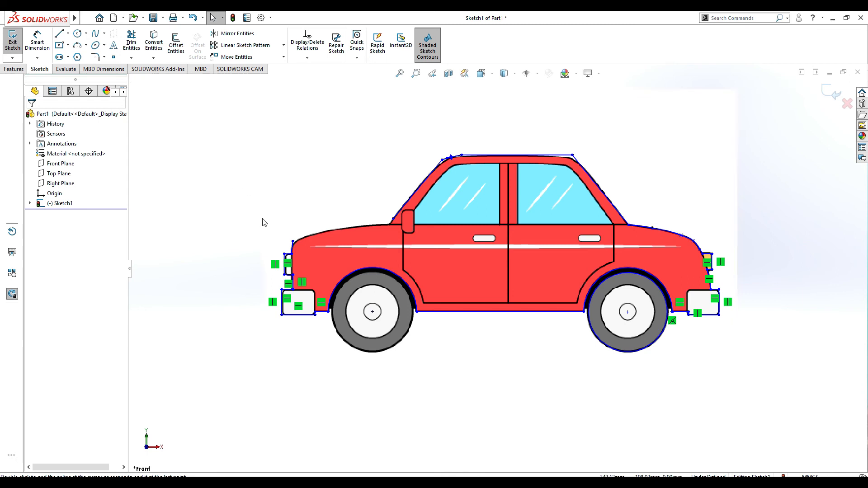
Step: Delete the short spline above the headlight
left_click(293, 243)
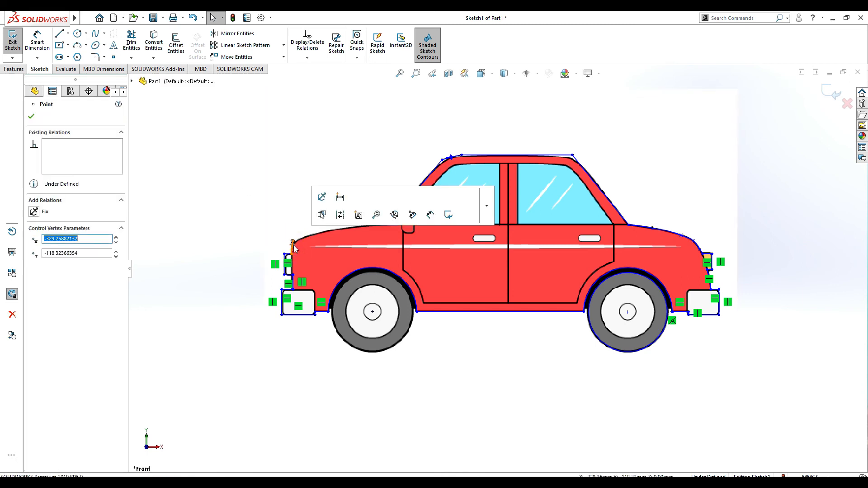
left_click(293, 245)
key("Delete")
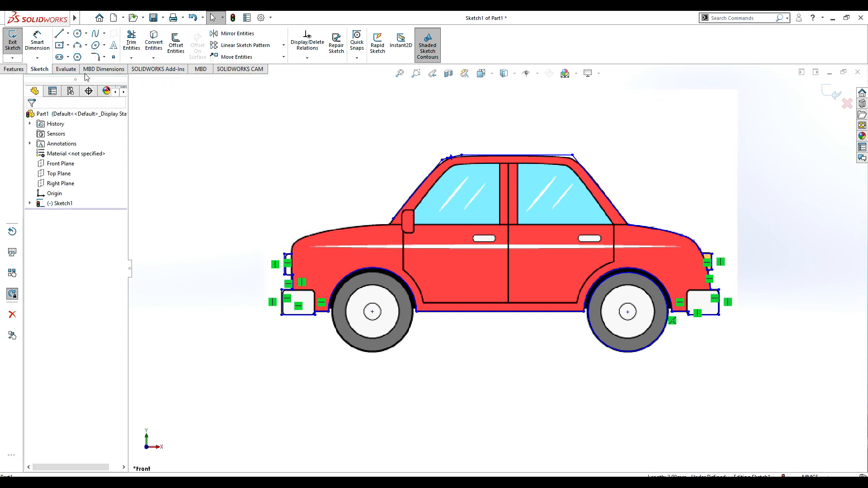
Step: Try to draw a spline from the headlight's upper corner around the hood's rounded front, ending partway along the hood
left_click(103, 34)
left_click(111, 42)
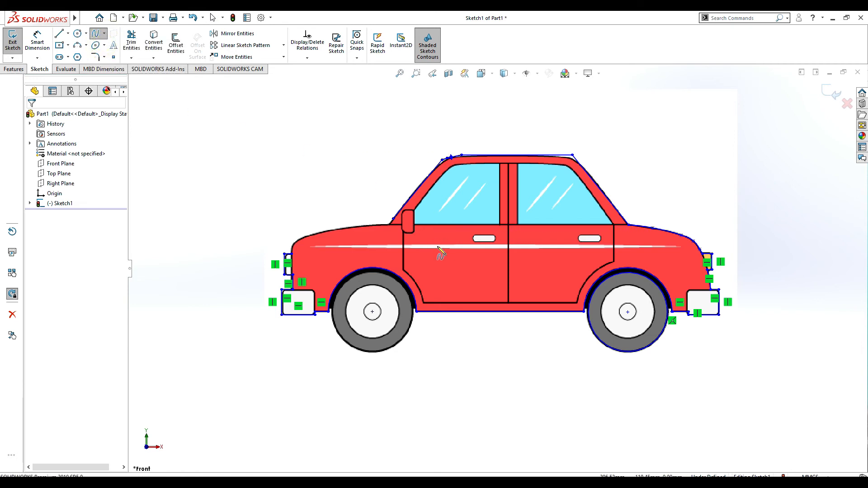
scroll(434, 242, "down", 3)
left_click(149, 270)
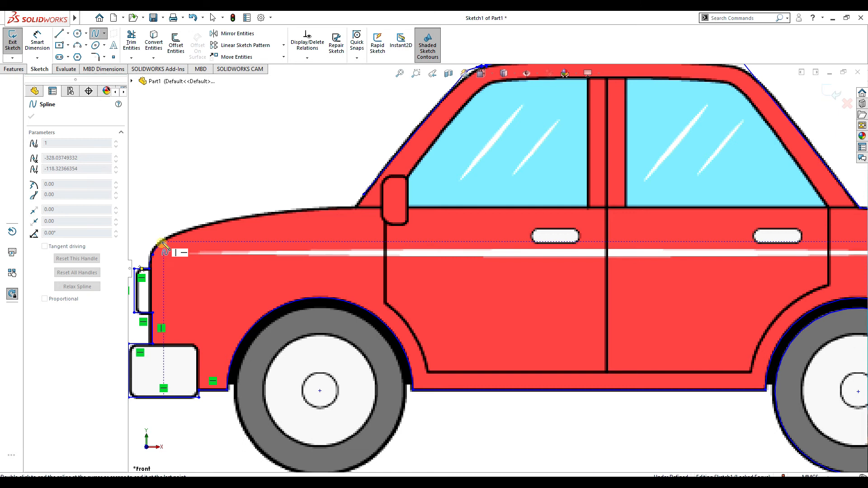
left_click(199, 229)
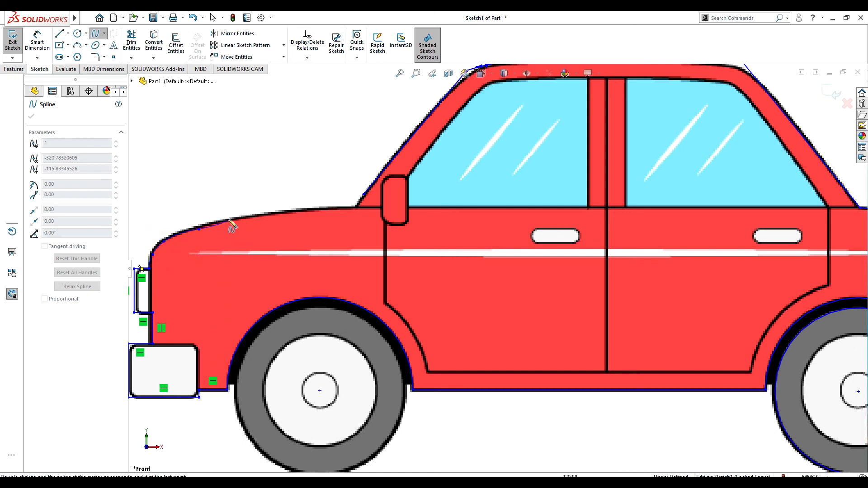
key("Escape")
Step: Delete the spline along the hood's rounded front
left_click(198, 229)
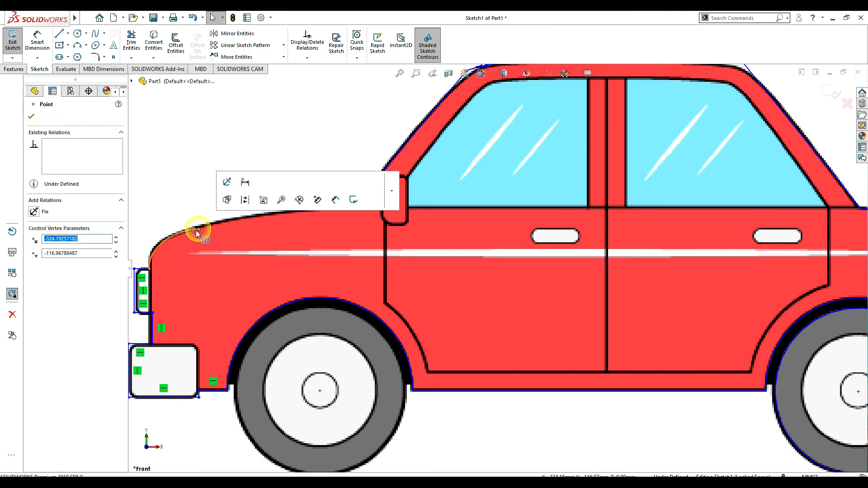
key("Delete")
left_click(502, 207)
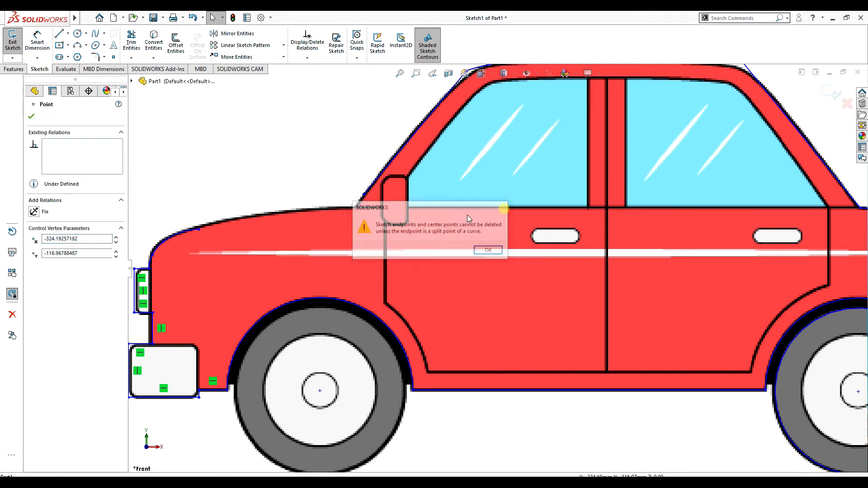
left_click(178, 234)
key("Delete")
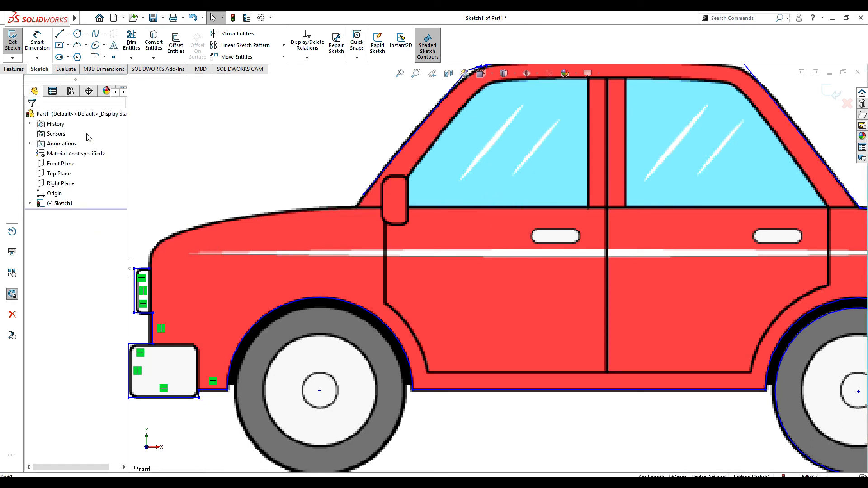
Step: Try to draw a spline from just above the headlight around the hood's front and along its upper edge to the windshield base
left_click(96, 34)
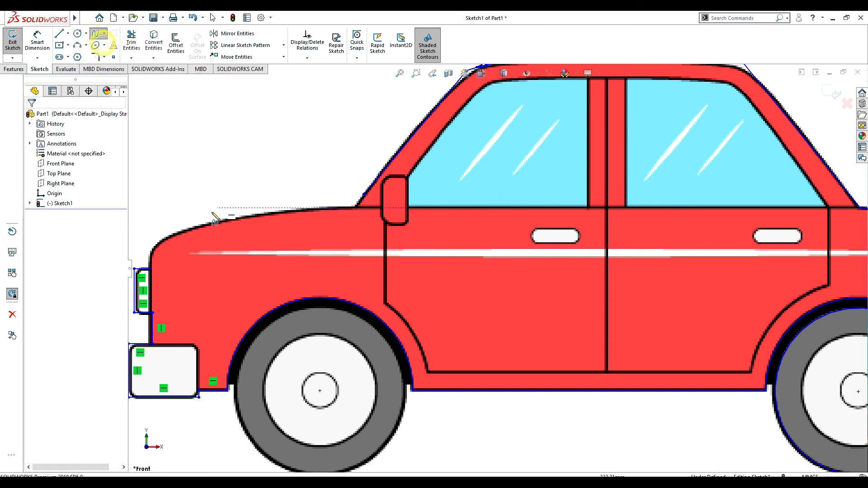
left_click(151, 262)
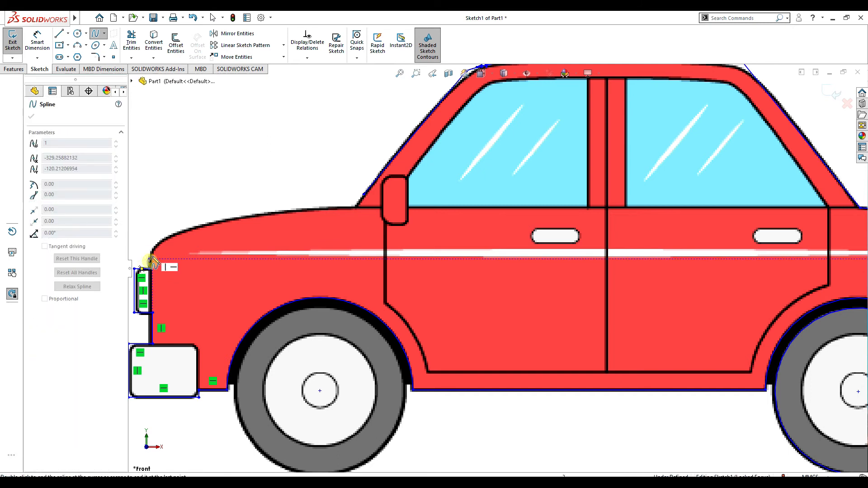
left_click(164, 238)
left_click(186, 230)
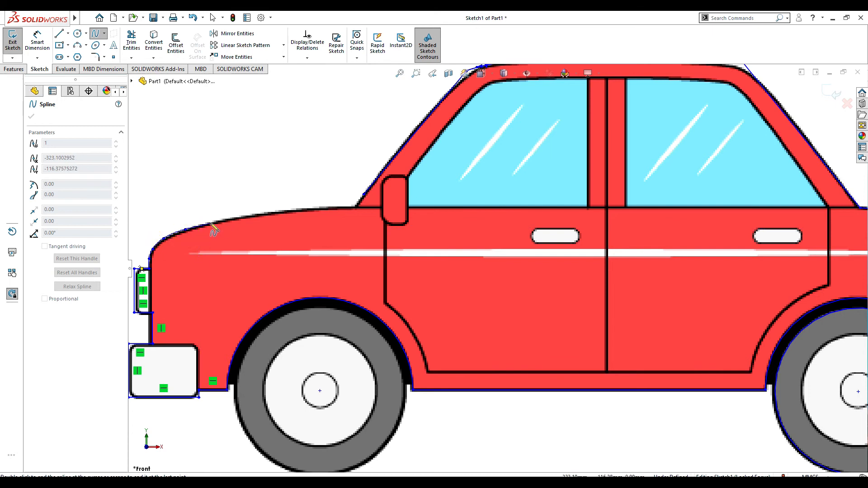
left_click(215, 222)
left_click(251, 214)
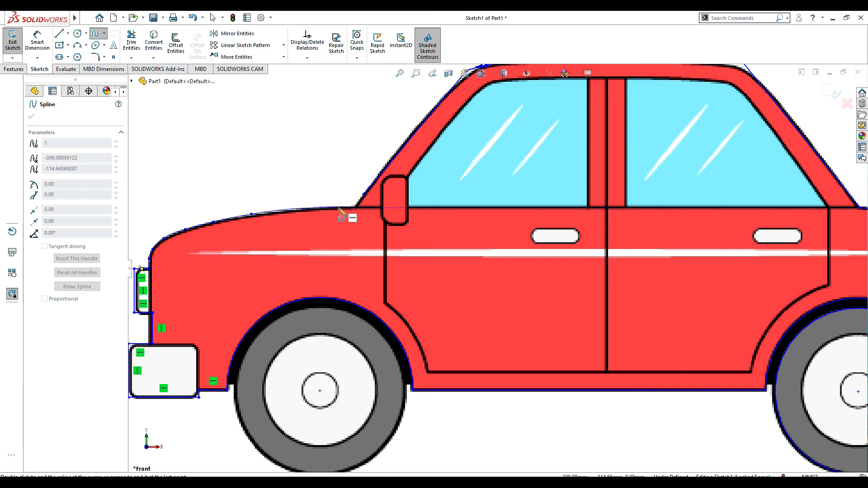
left_click(356, 208)
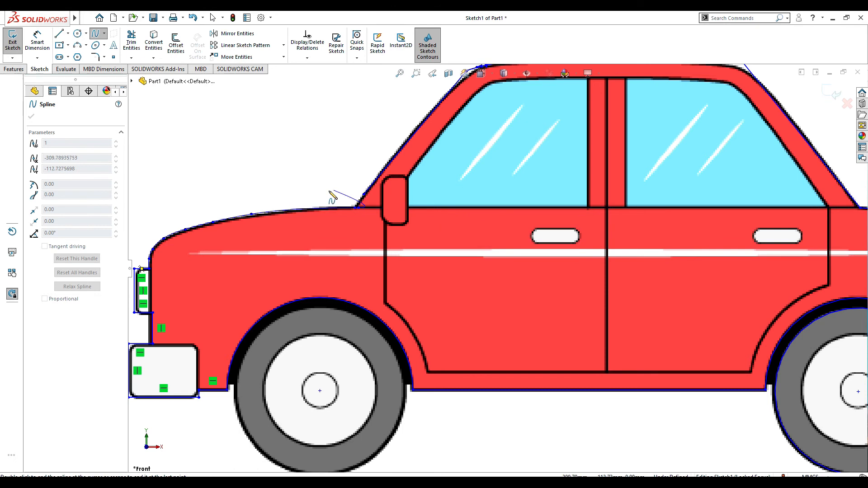
key("Escape")
key("Escape")
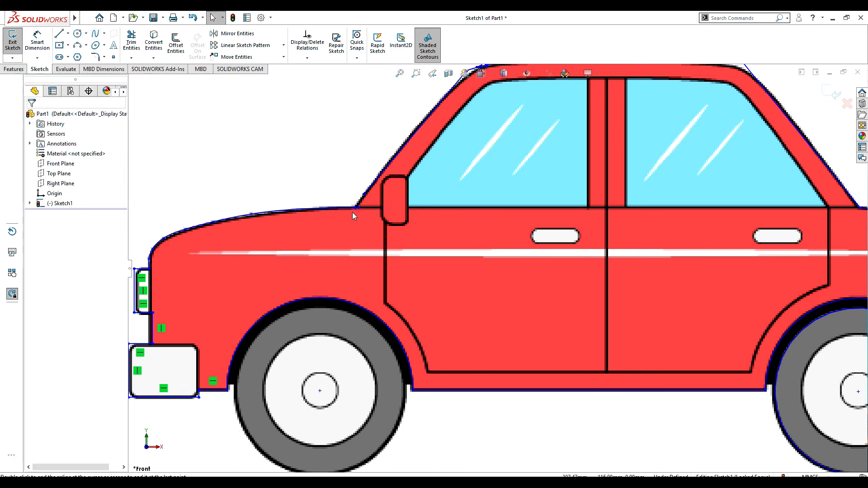
Step: Trim away the spline running along the hood's upper edge
scroll(353, 213, "down", 3)
scroll(403, 221, "down", 3)
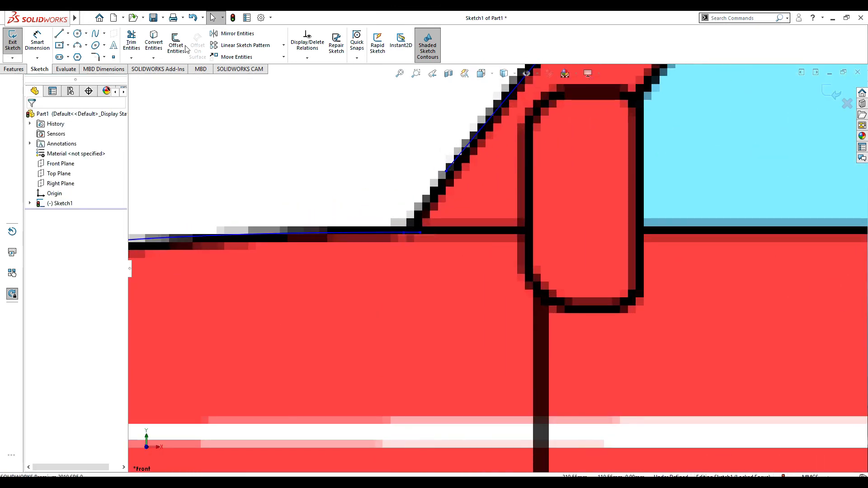
left_click(132, 42)
left_click(414, 231)
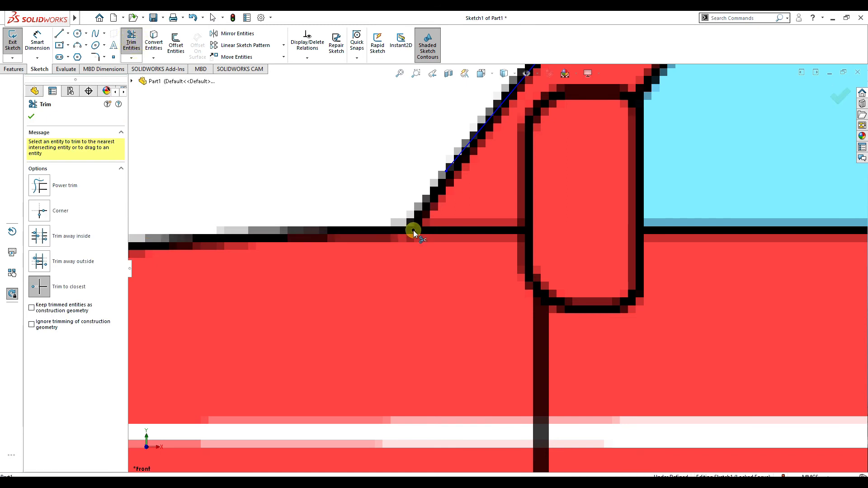
Step: Try to draw a spline with few points from the headlight's upper corner to partway along the hood, and delete it
scroll(384, 256, "up", 3)
scroll(383, 258, "up", 2)
left_click(104, 34)
left_click(100, 45)
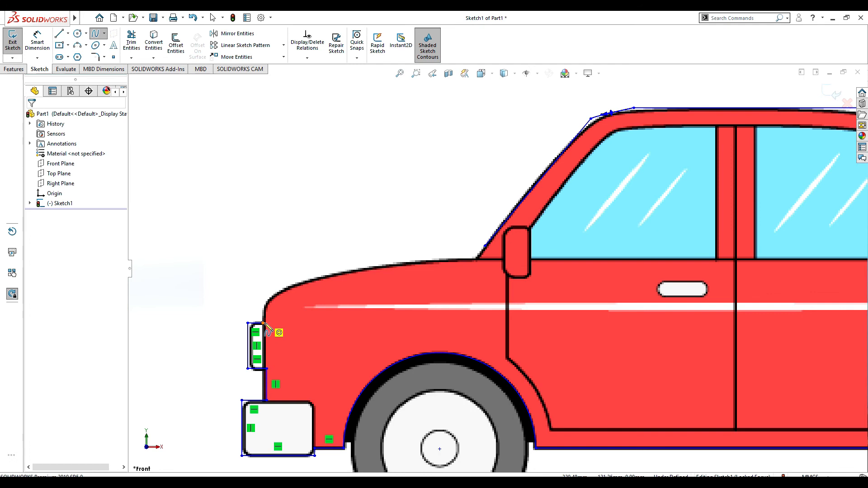
left_click(266, 321)
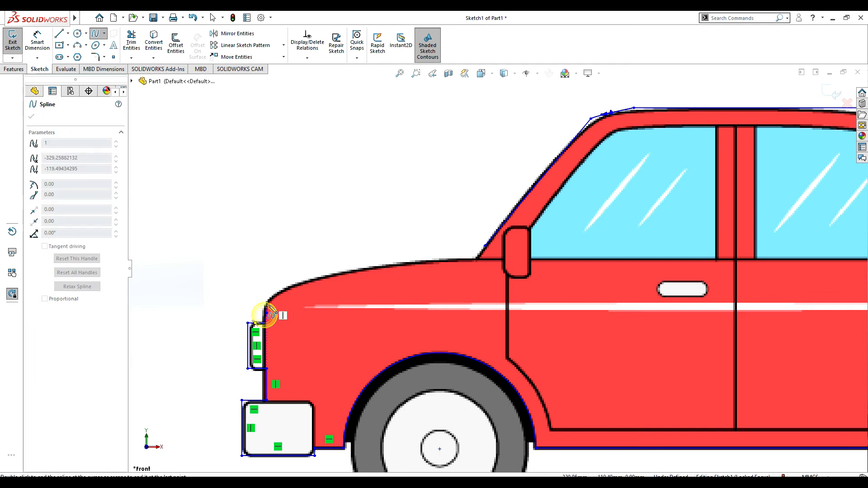
left_click(281, 287)
left_click(332, 275)
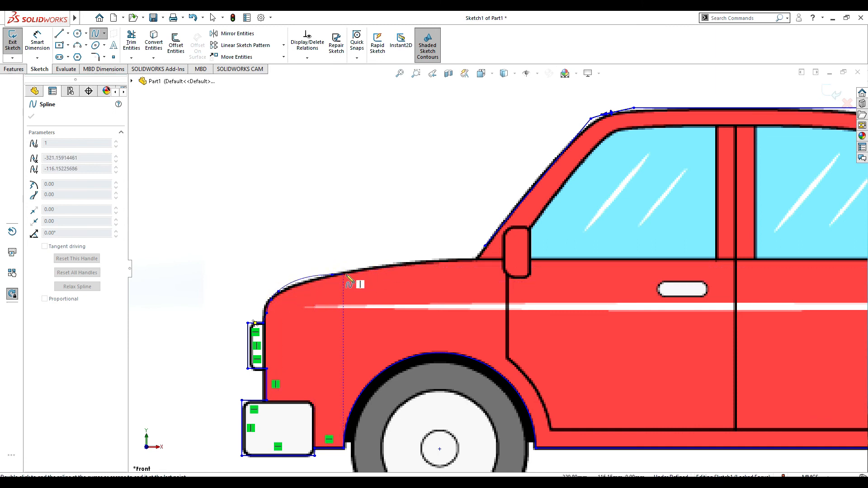
key("Escape")
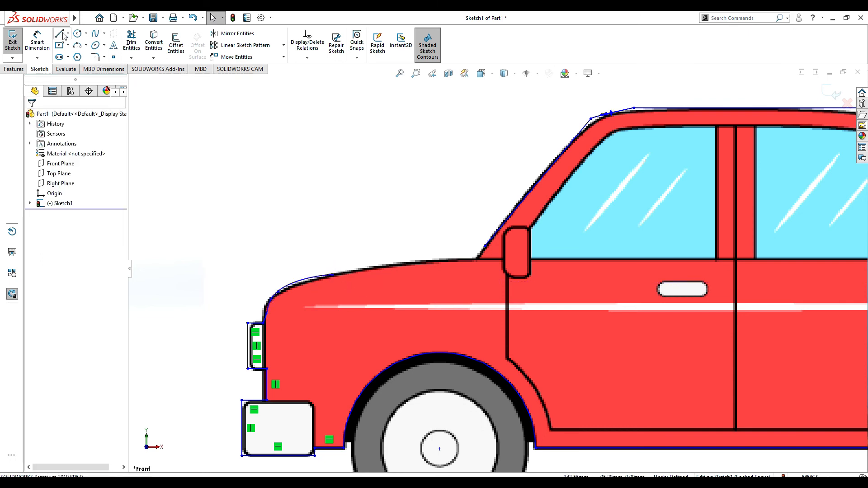
left_click(319, 276)
key("Escape")
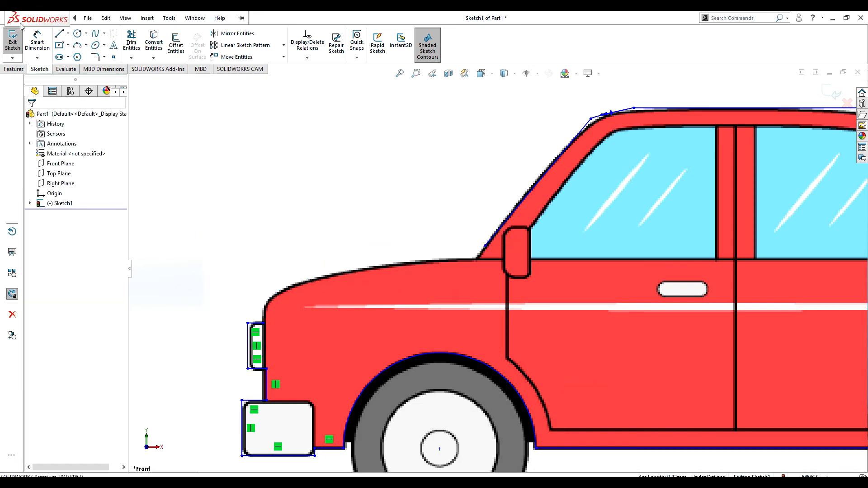
Step: Draw a spline with closely spaced points from the headlight's upper corner around the hood's front, ending short of the windshield base
left_click(104, 34)
left_click(108, 45)
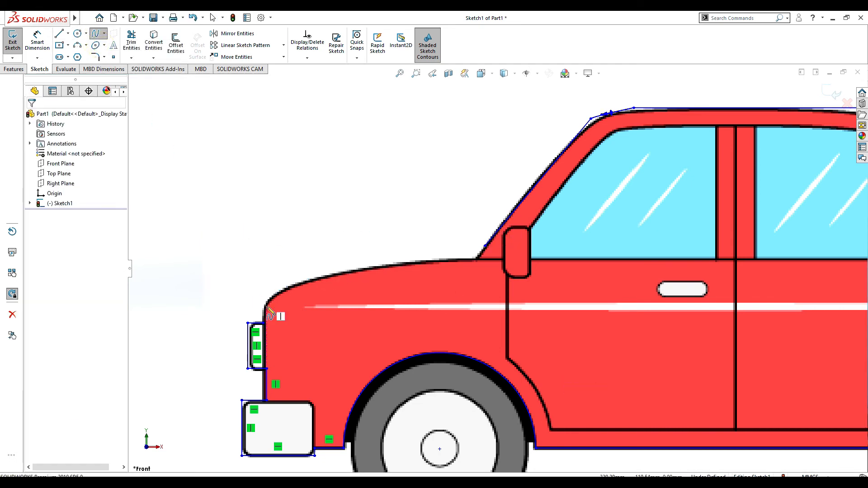
left_click(264, 323)
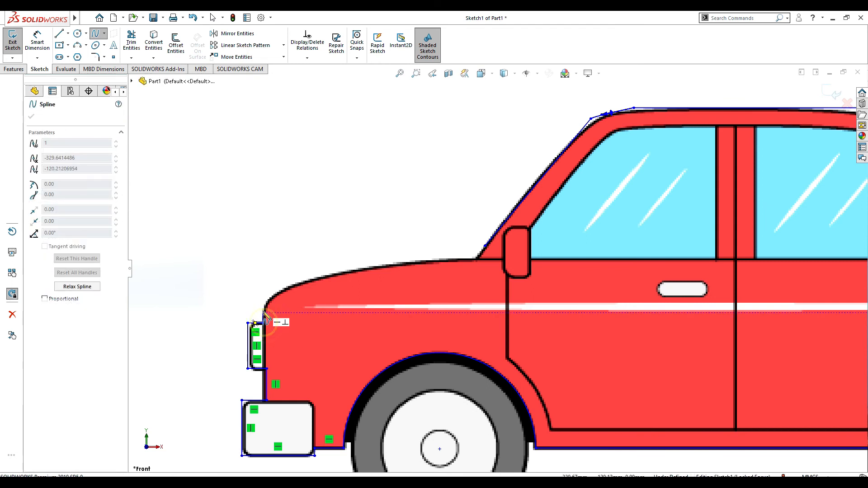
left_click(267, 300)
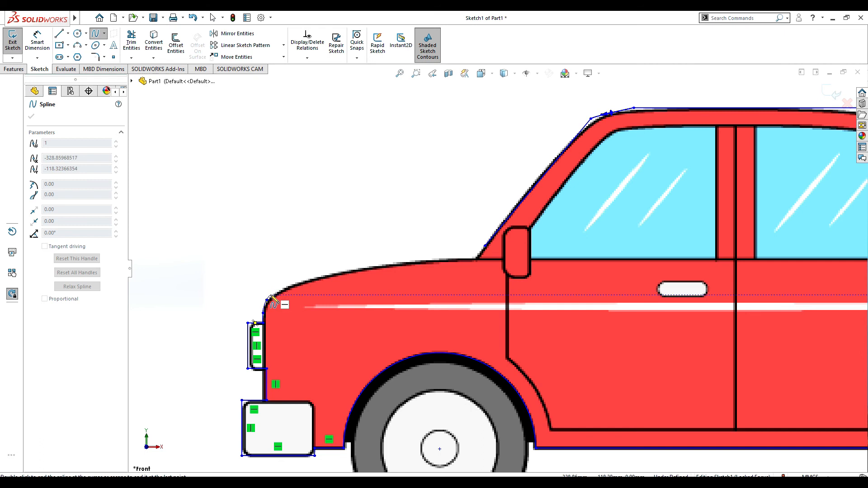
left_click(271, 295)
left_click(284, 287)
left_click(309, 278)
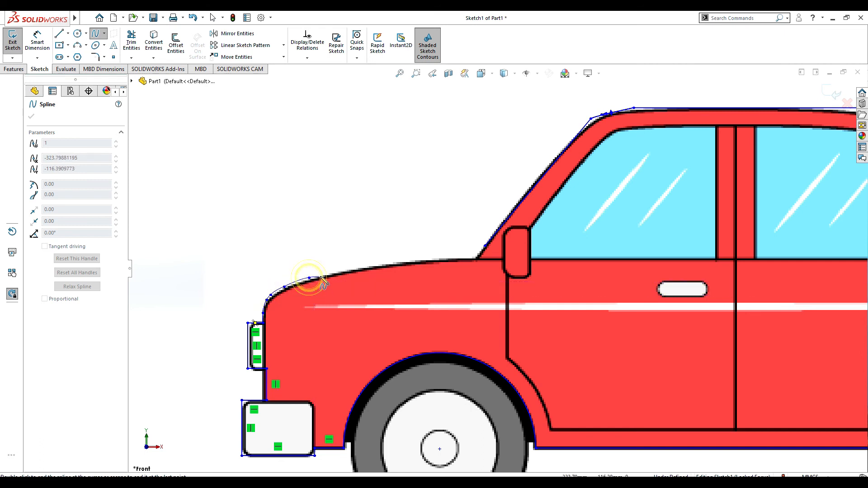
left_click(337, 272)
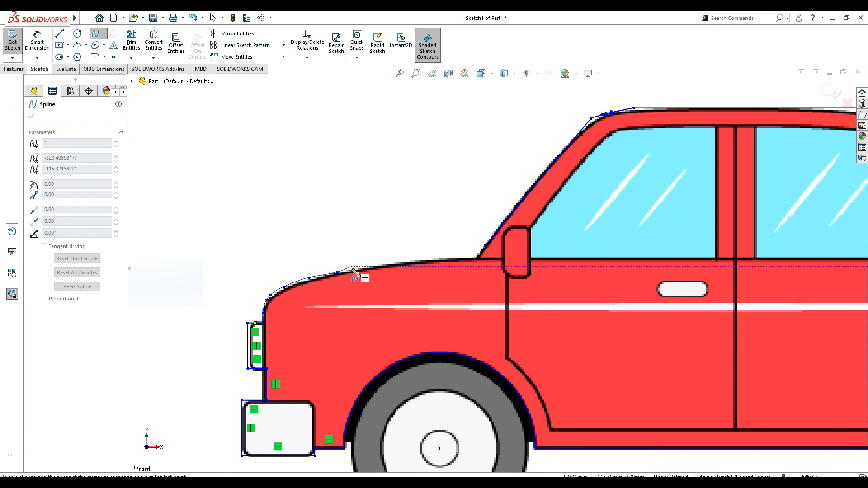
left_click(378, 268)
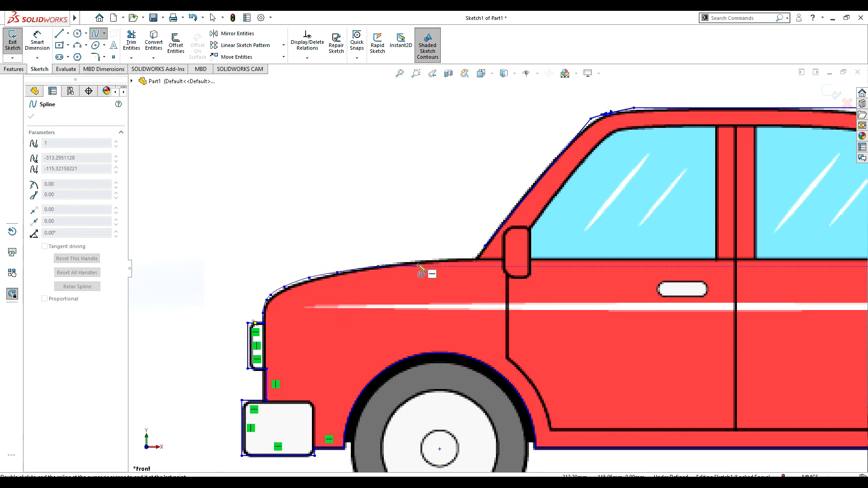
left_click(417, 265)
left_click(458, 267)
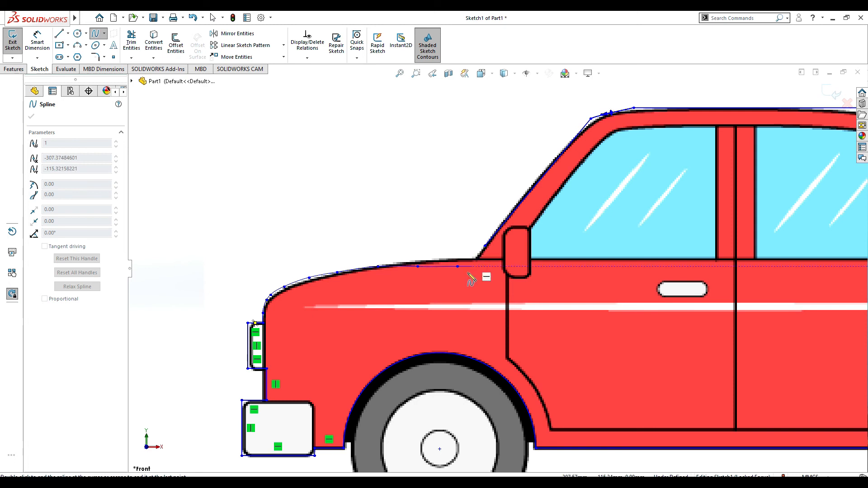
key("Escape")
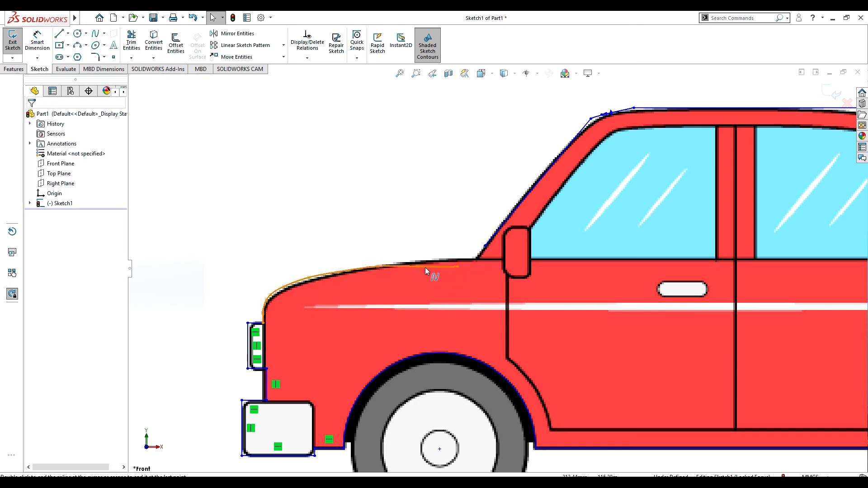
Step: Shift the hood spline up and back down to sit on the hood's outline, with its front end near the headlight corner
left_click_drag(422, 267, 426, 255)
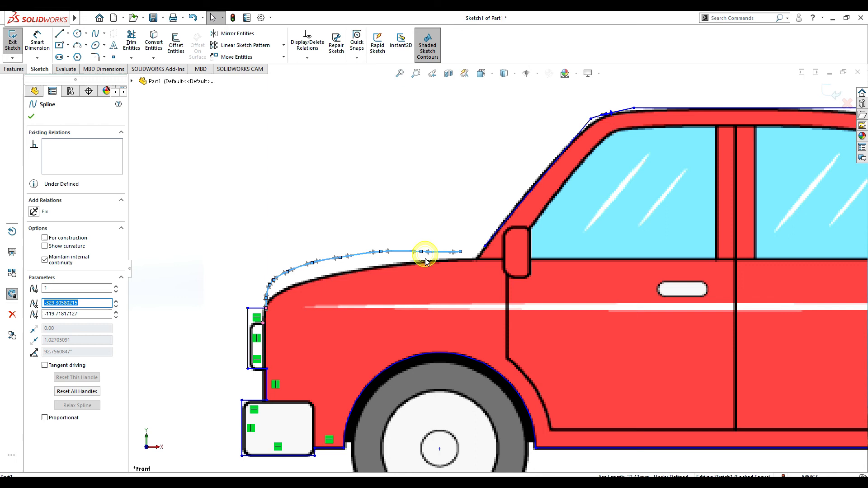
left_click(274, 279)
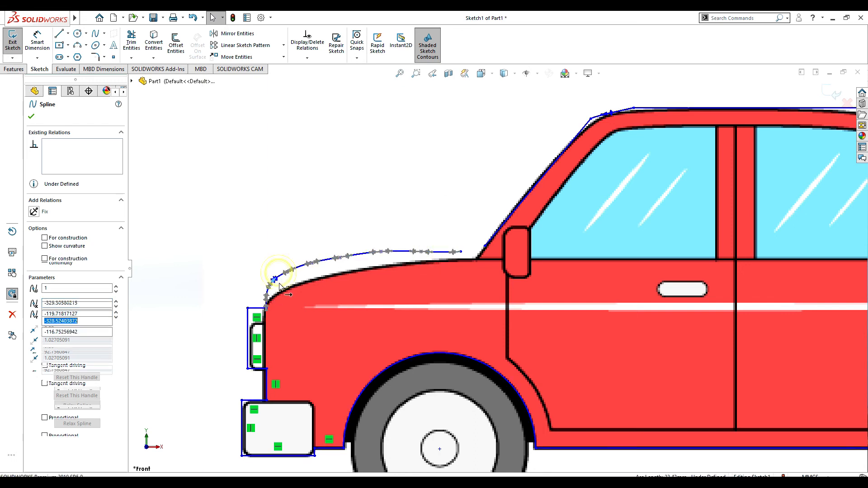
left_click(266, 308)
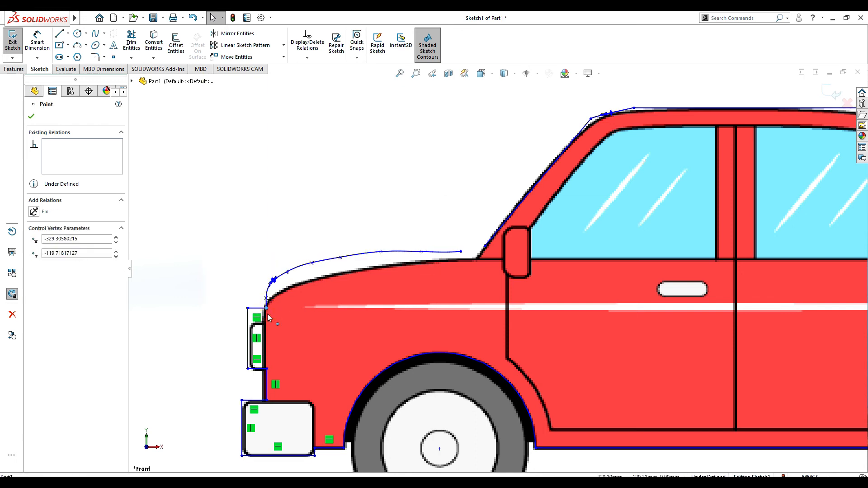
left_click(407, 242)
left_click_drag(342, 256, 334, 274)
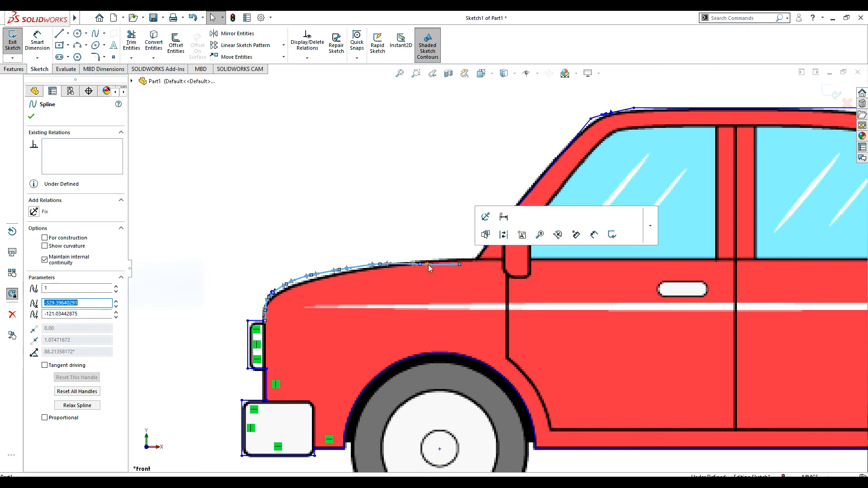
Step: Adjust the tangent handle of the hood spline's ninth point to flatten the curve near its rear end
left_click(427, 264)
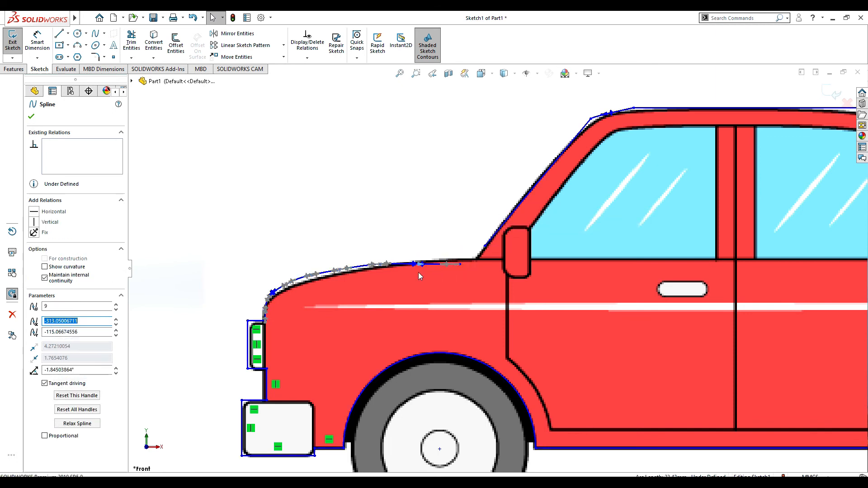
scroll(430, 269, "down", 6)
left_click_drag(404, 251, 546, 253)
scroll(632, 253, "up", 3)
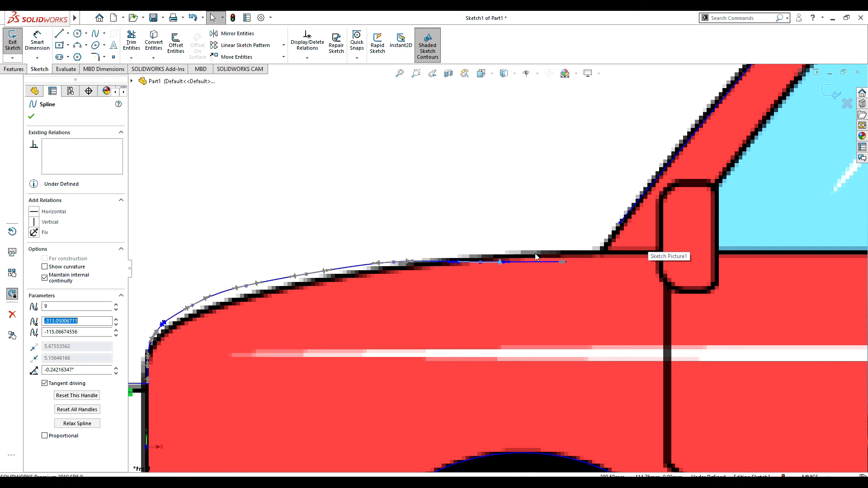
Step: Draw a three-point spline joining the hood spline's rear end to the windshield line's lower end, and shift its middle point slightly forward
left_click(104, 33)
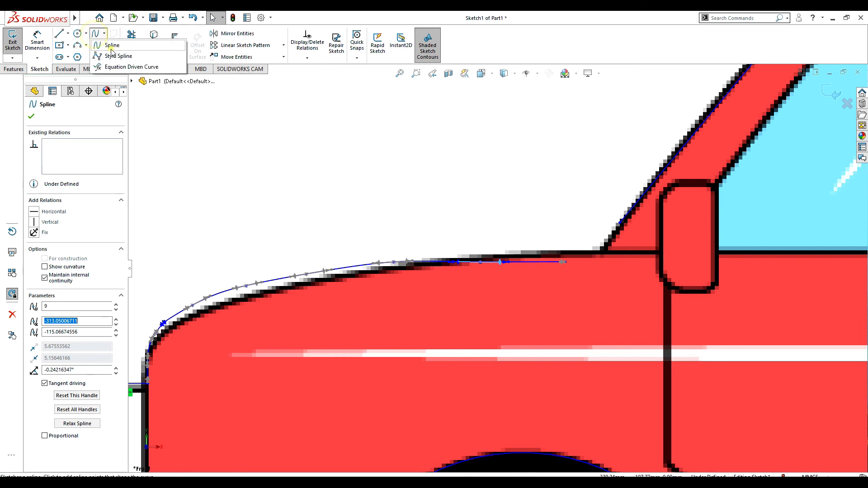
left_click(111, 42)
left_click(565, 261)
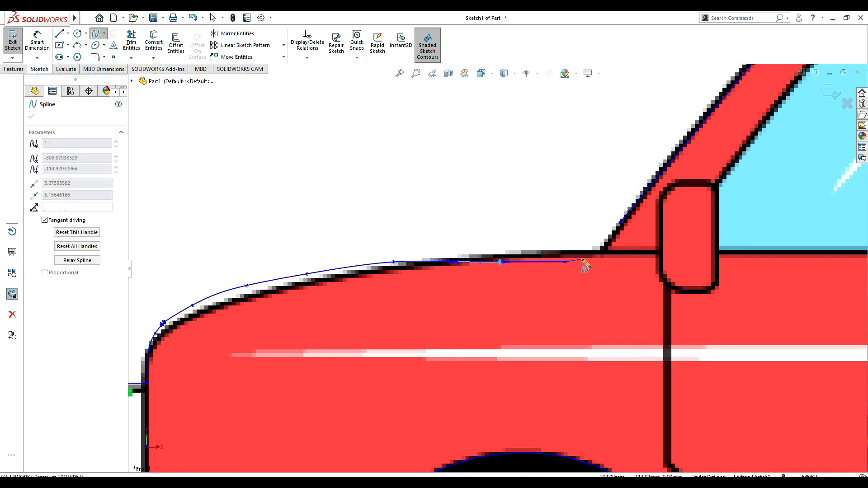
left_click(593, 258)
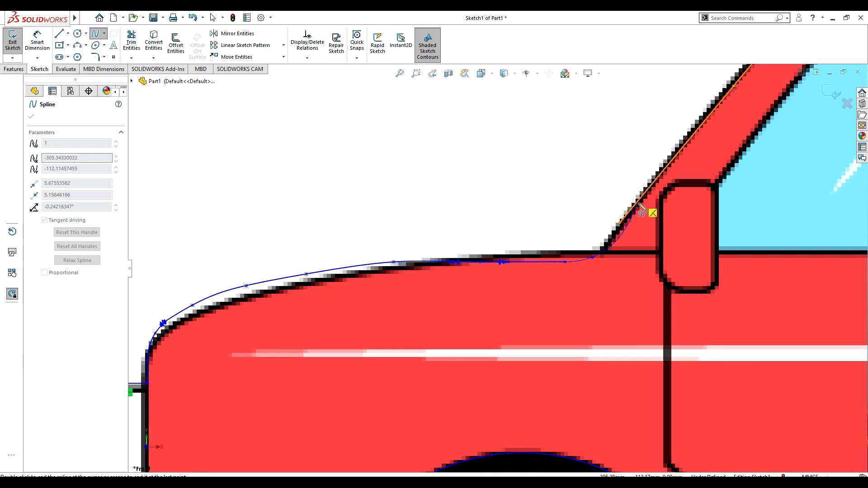
left_click(619, 224)
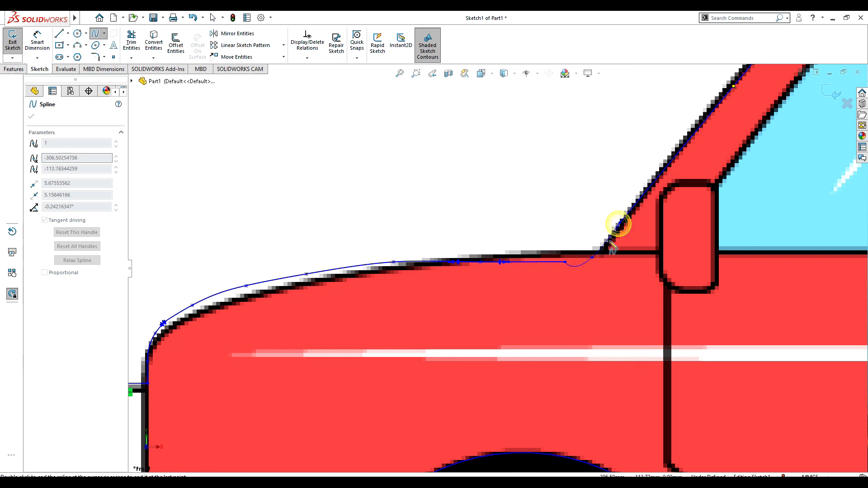
key("Escape")
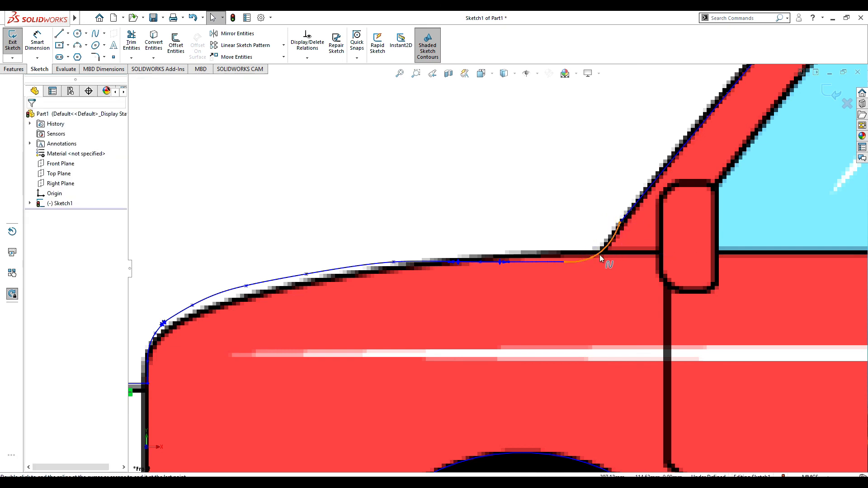
left_click_drag(592, 256, 586, 256)
Step: Draw a circle of about 9.25 mm radius around the front wheel's tire, centred on the wheel arch's centre point
scroll(579, 275, "up", 5)
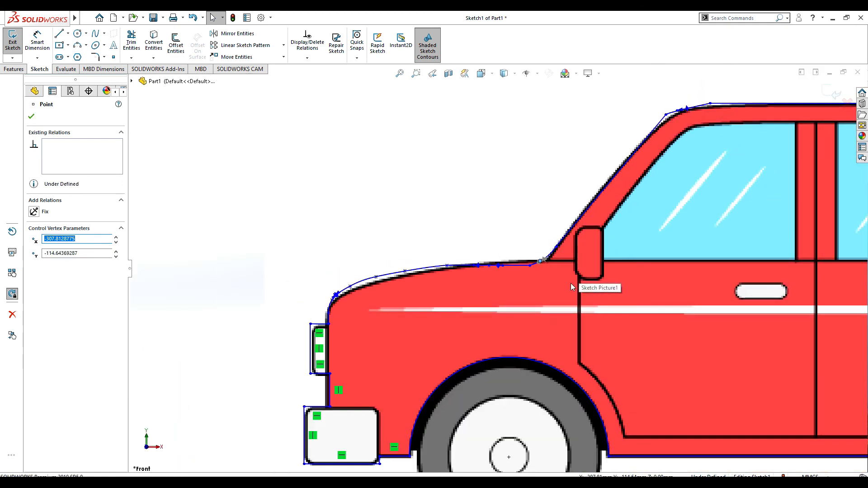
scroll(448, 407, "down", 2)
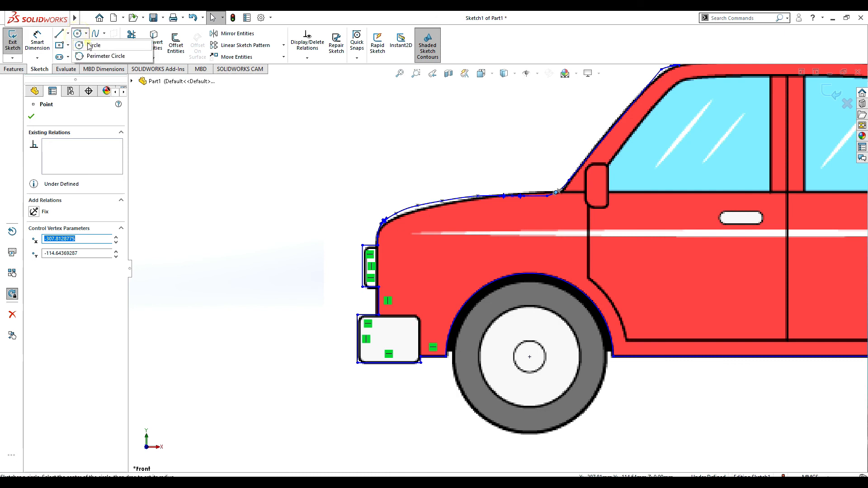
left_click(78, 34)
left_click(530, 357)
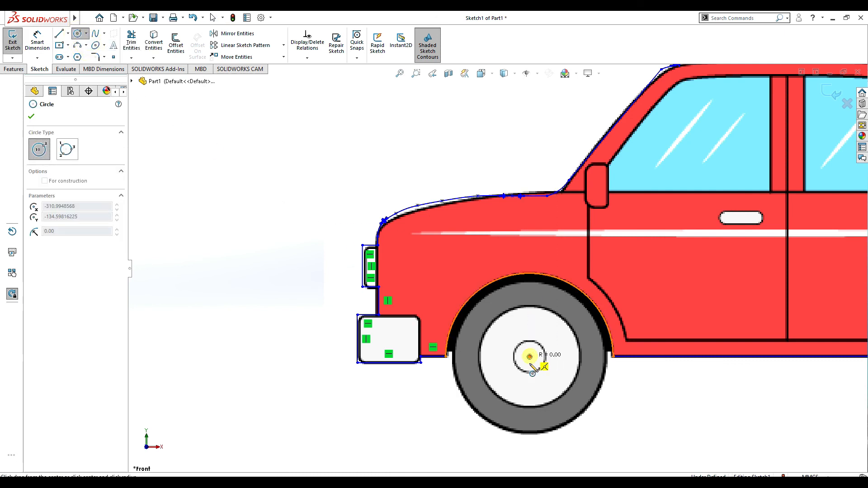
left_click(535, 431)
scroll(602, 396, "up", 4)
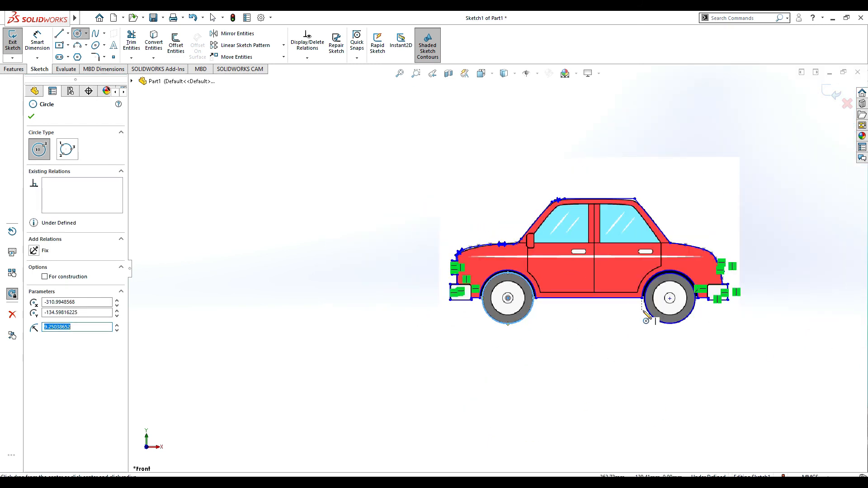
scroll(646, 317, "down", 4)
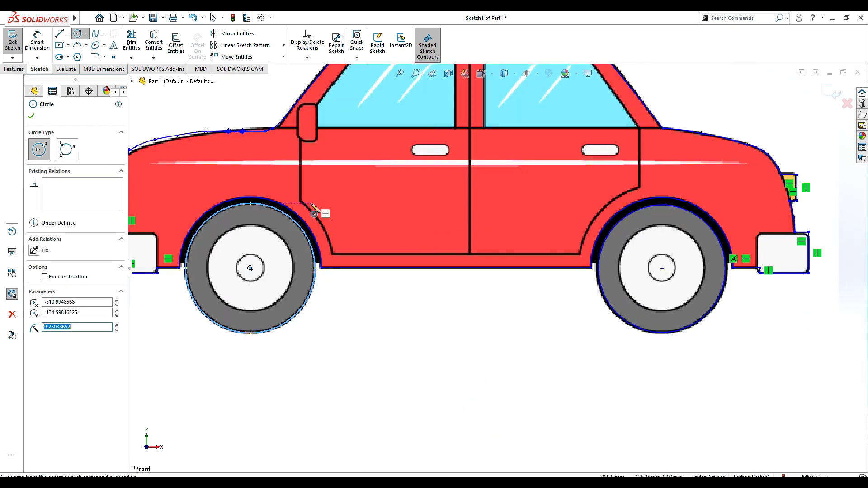
scroll(320, 232, "up", 3)
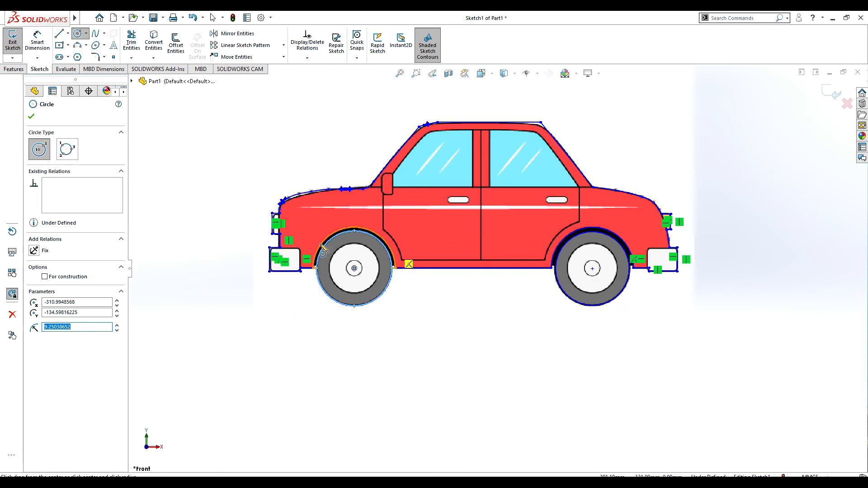
left_click(31, 118)
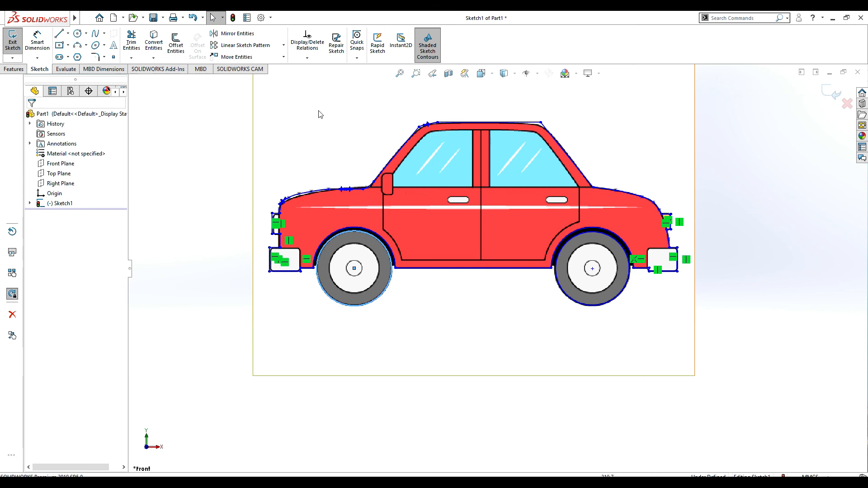
Step: Extrude the car outline and both wheel circles forward from the Front Plane, setting a car-like body width by eye
left_click(20, 69)
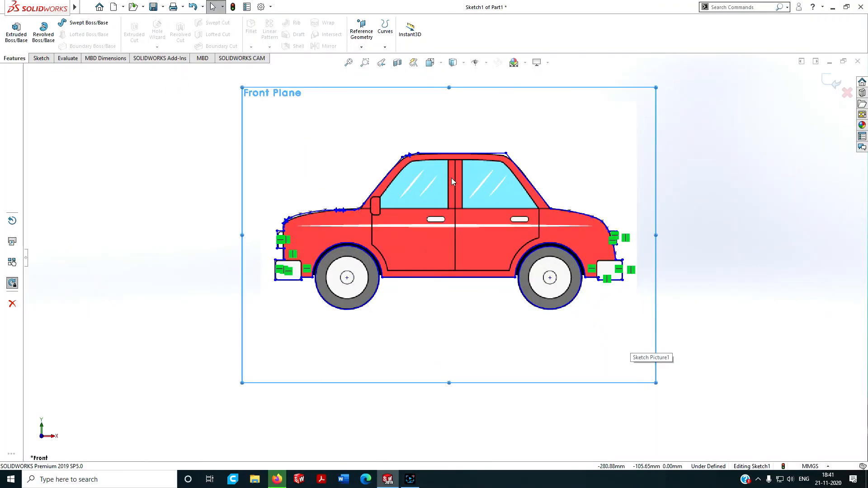
scroll(451, 178, "up", 1)
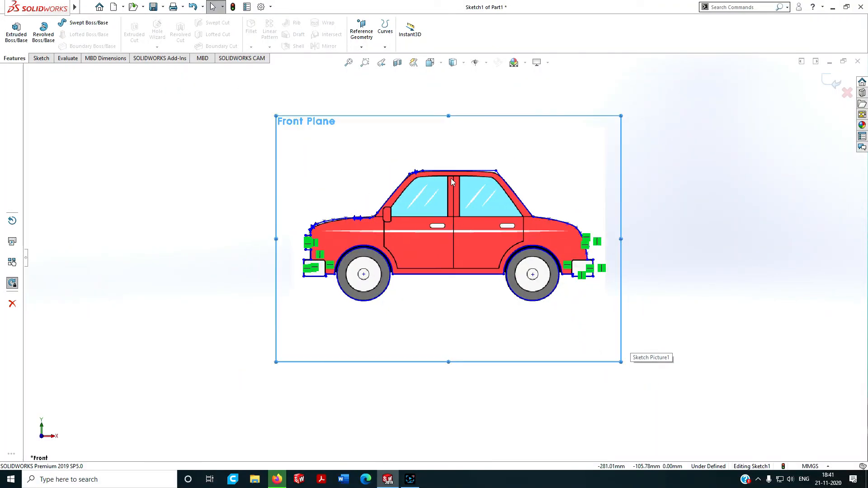
left_click(38, 59)
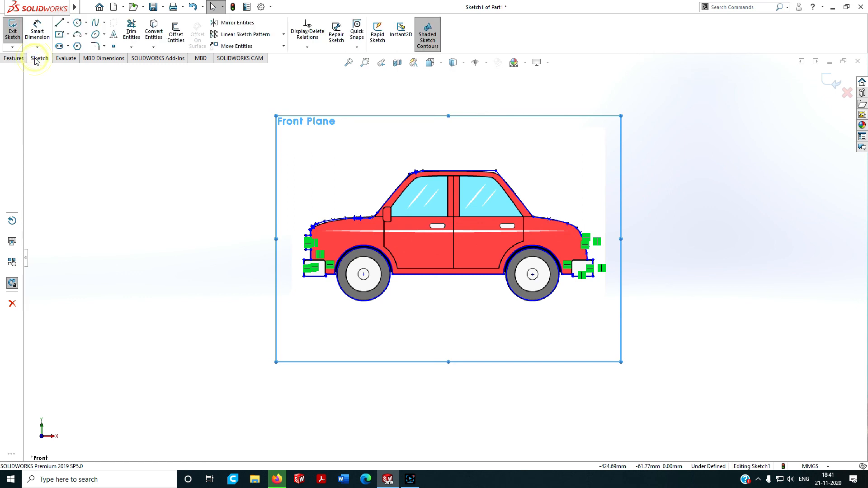
left_click(12, 59)
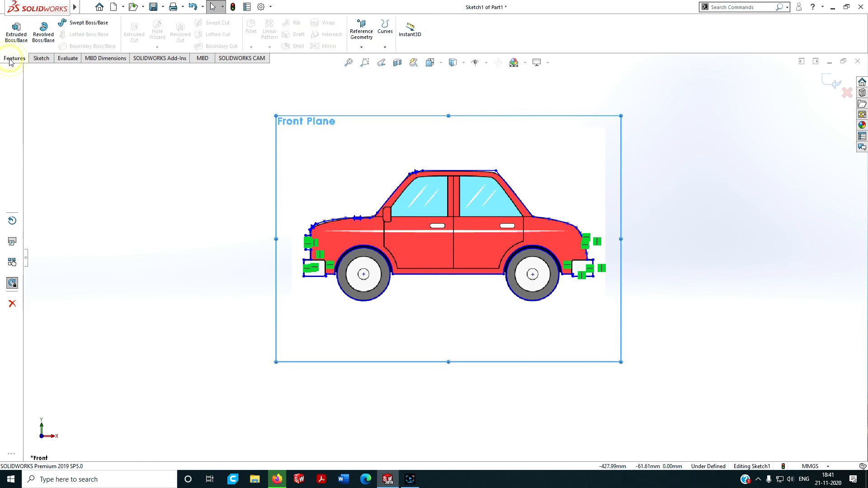
left_click(17, 37)
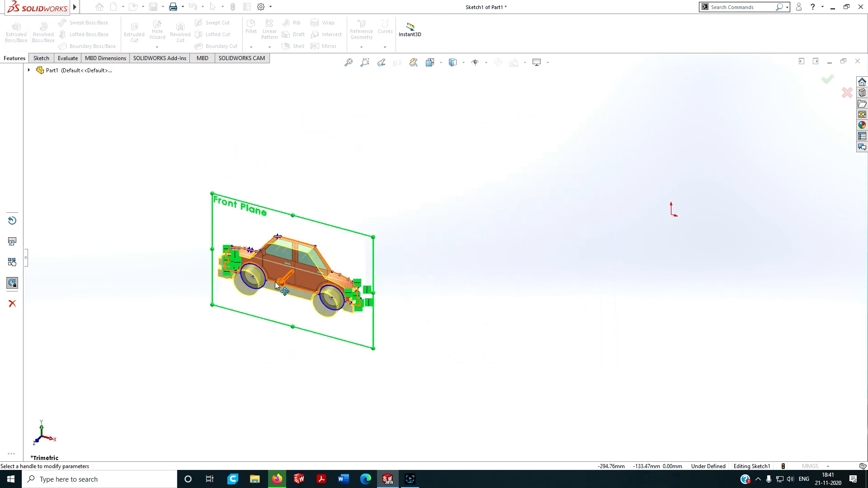
left_click_drag(276, 284, 260, 302)
middle_click_drag(245, 289, 241, 269)
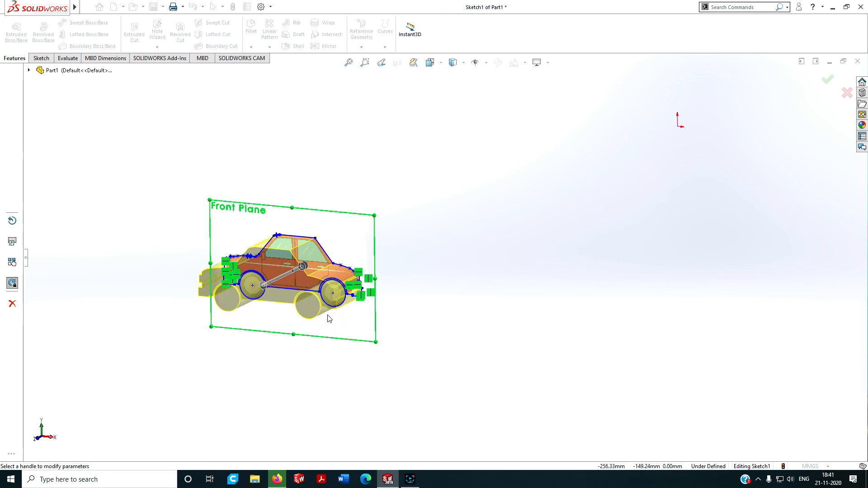
mouse_move(265, 288)
left_mouse_down()
mouse_move(252, 294)
mouse_move(260, 289)
left_mouse_up()
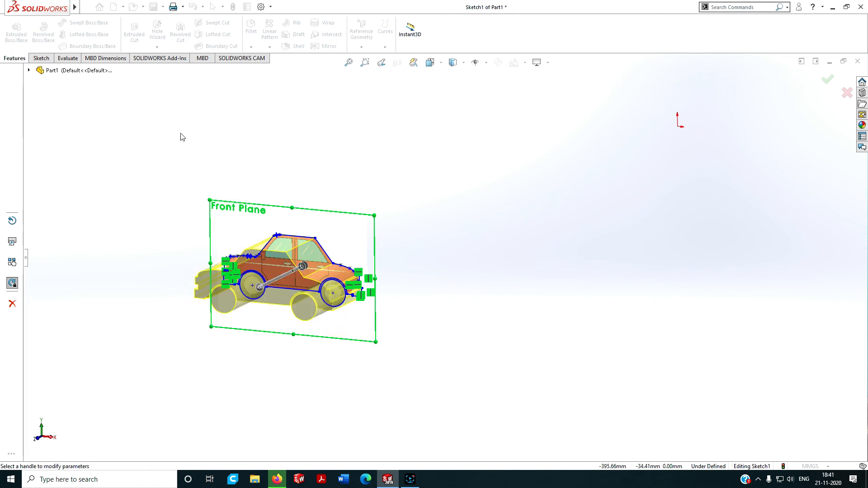
scroll(447, 244, "up", 2)
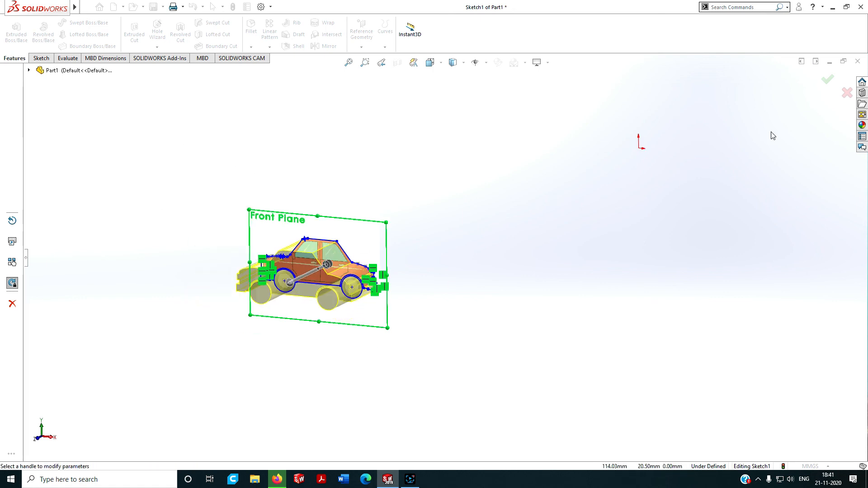
left_click(826, 83)
Step: Show the feature tree and examine the extruded car body, wheels and bumpers from several angles
middle_click_drag(382, 275, 394, 260)
scroll(290, 253, "down", 1)
scroll(289, 253, "up", 1)
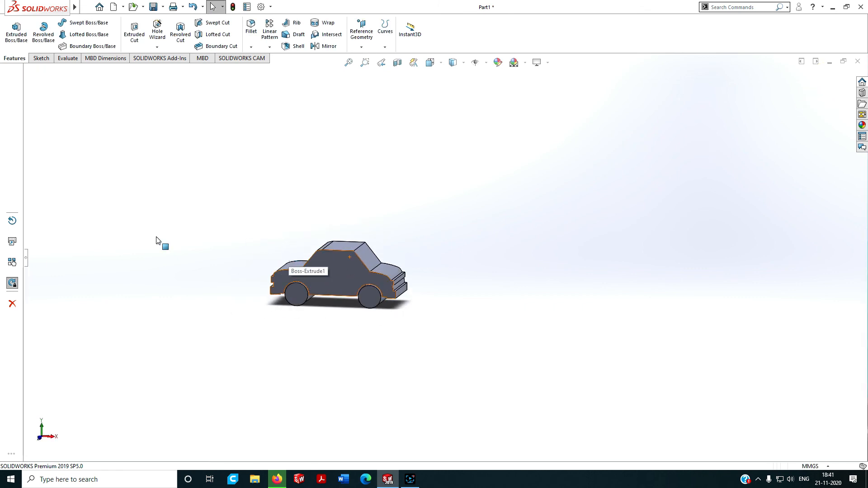
left_click(26, 261)
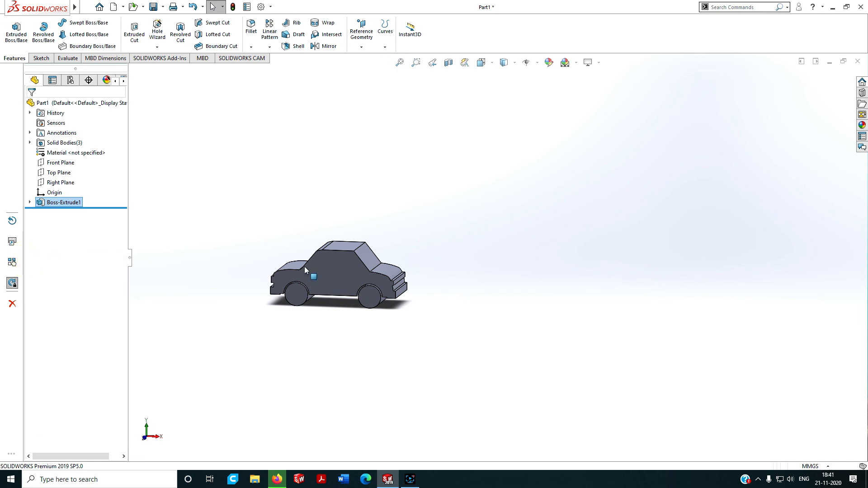
left_click(344, 277)
middle_click_drag(343, 277, 359, 207)
scroll(339, 242, "down", 3)
middle_click_drag(374, 265, 380, 283)
left_click(477, 197)
mouse_move(503, 203)
middle_mouse_down()
mouse_move(500, 229)
mouse_move(521, 201)
mouse_move(516, 225)
mouse_move(484, 212)
mouse_move(510, 224)
mouse_move(506, 238)
mouse_move(478, 220)
mouse_move(506, 218)
mouse_move(506, 194)
mouse_move(532, 198)
mouse_move(510, 201)
mouse_move(432, 169)
mouse_move(342, 157)
mouse_move(441, 165)
mouse_move(504, 202)
mouse_move(508, 233)
mouse_move(495, 225)
mouse_move(519, 214)
mouse_move(453, 194)
mouse_move(513, 202)
mouse_move(508, 215)
mouse_move(525, 208)
mouse_move(570, 261)
mouse_move(486, 199)
mouse_move(505, 197)
mouse_move(496, 199)
middle_mouse_up()
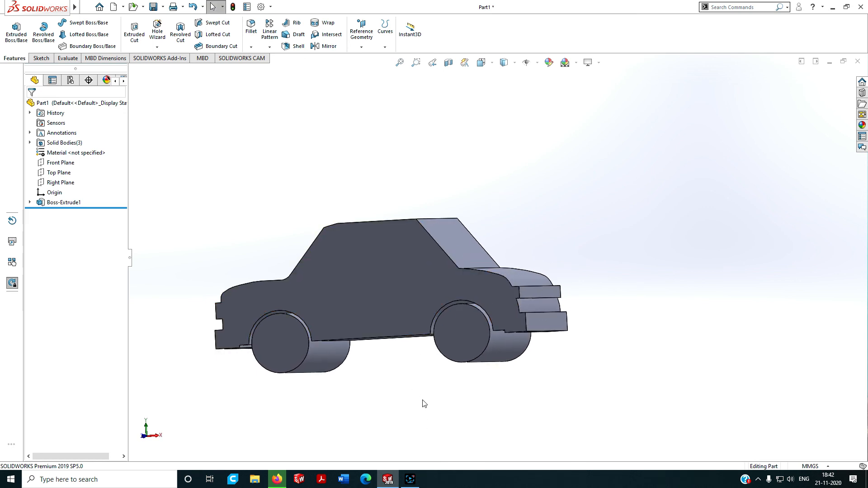